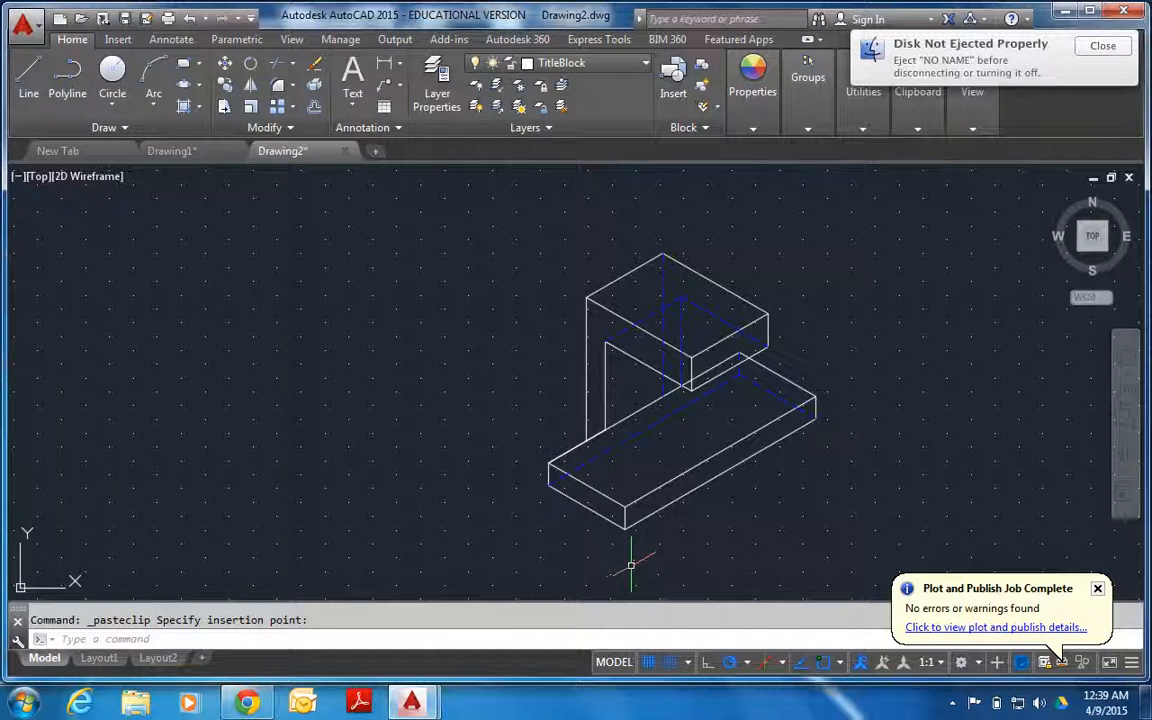
Ensure snap to the drawing grid is on and check the snap type and spacing in the snap settings.
left_click(671, 664)
left_click(672, 664)
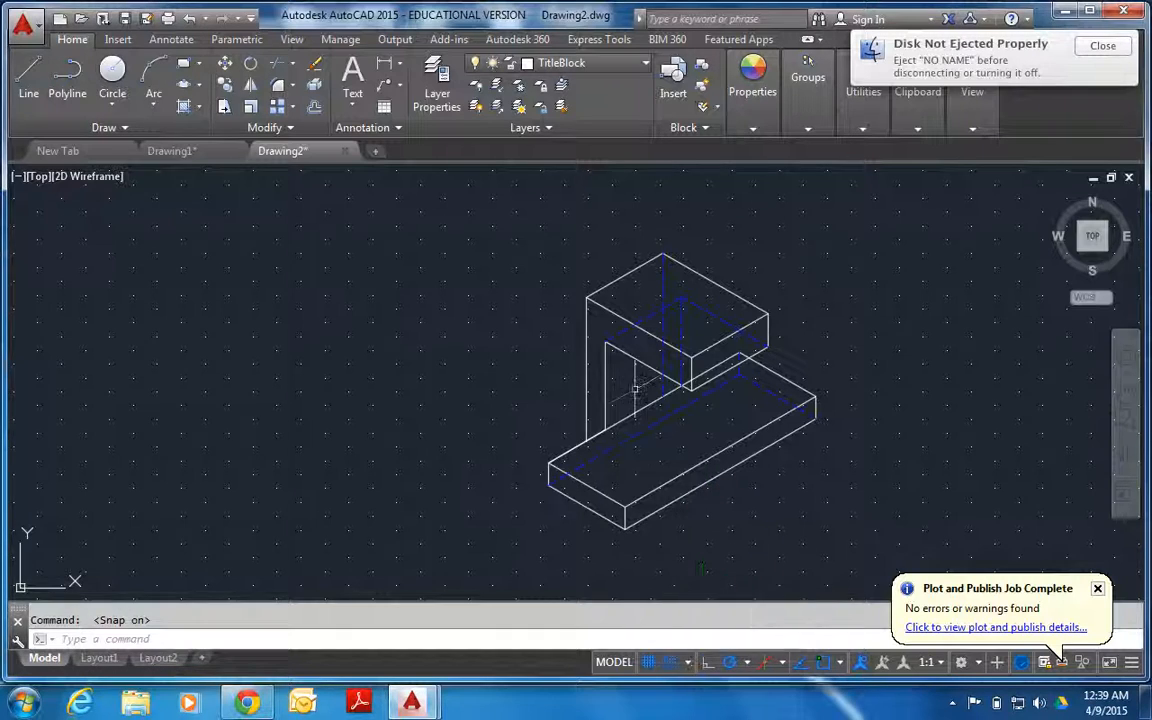
left_click(687, 662)
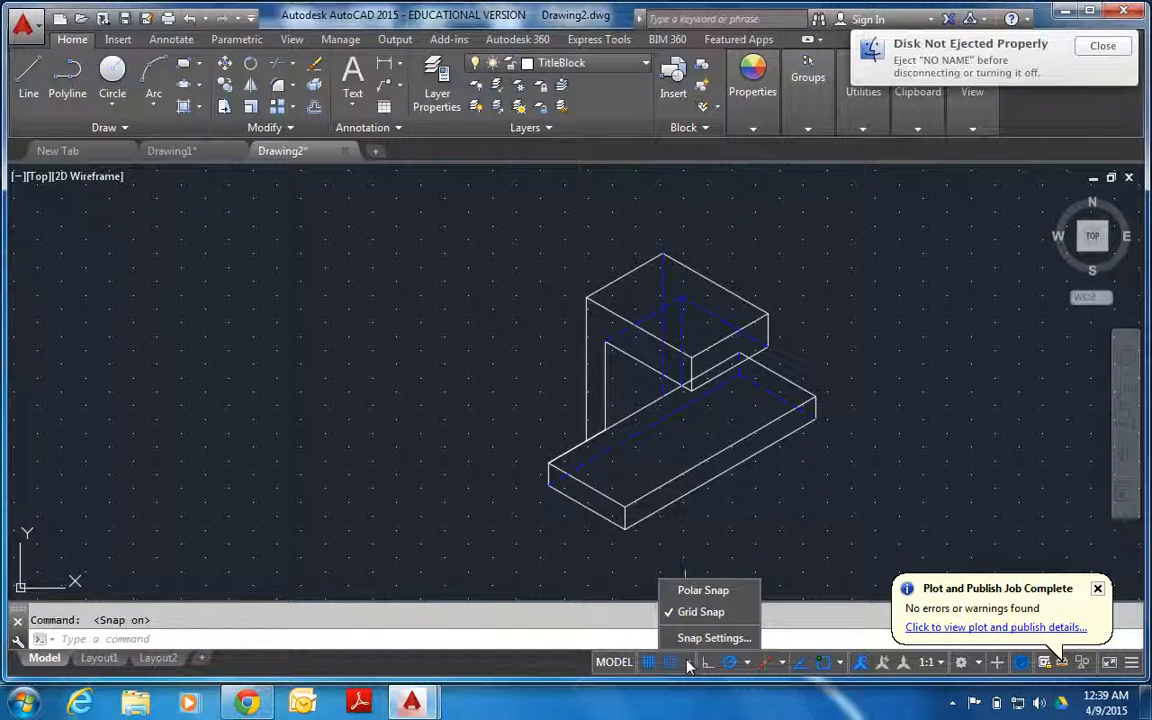
left_click(687, 638)
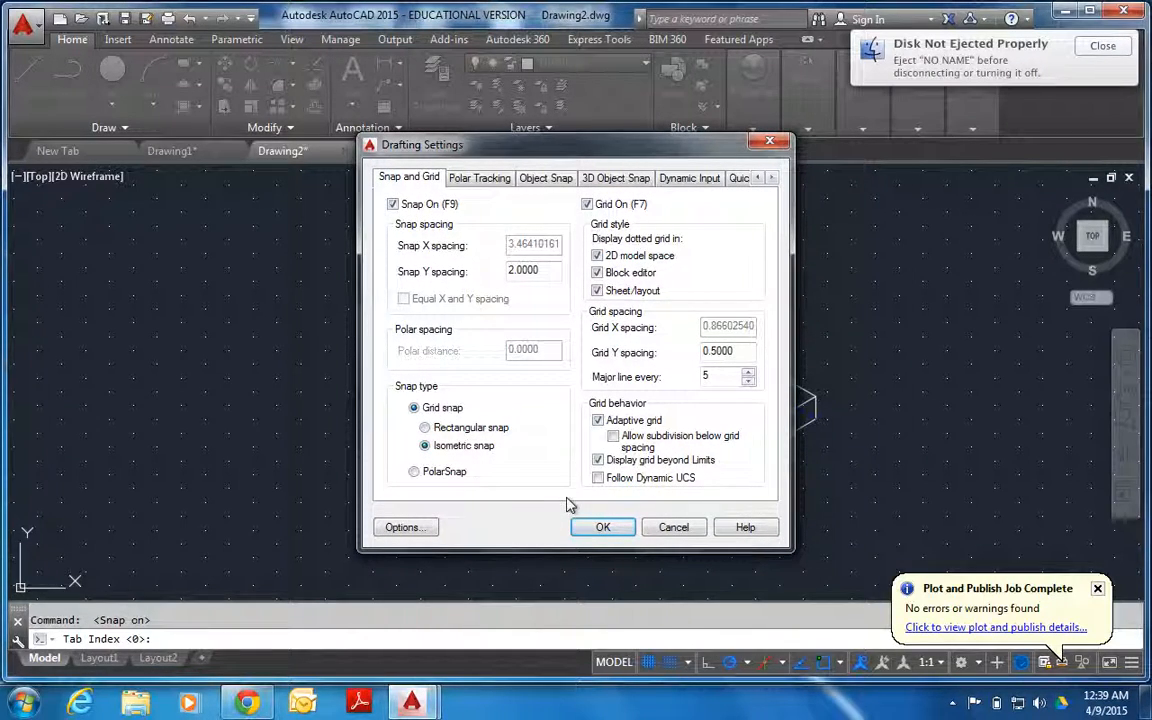
left_click(604, 527)
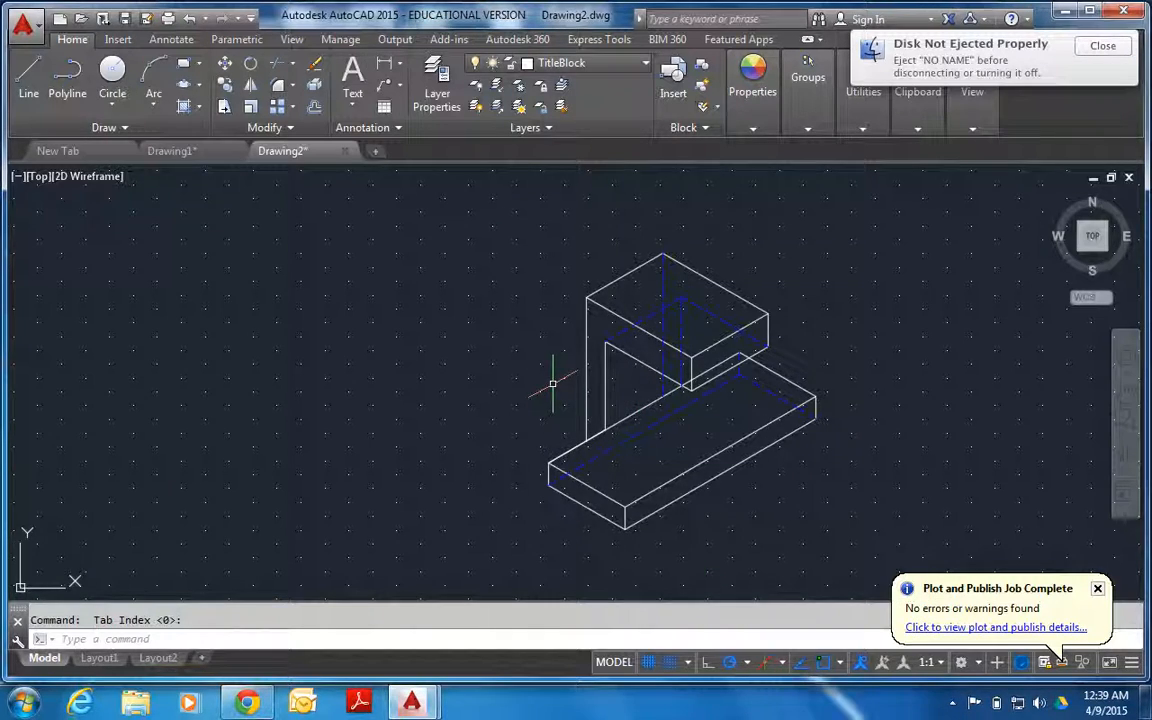
Cycle through the isometric drawing planes, ending on Isoplane Right.
key("F5")
key("F5")
key("F5")
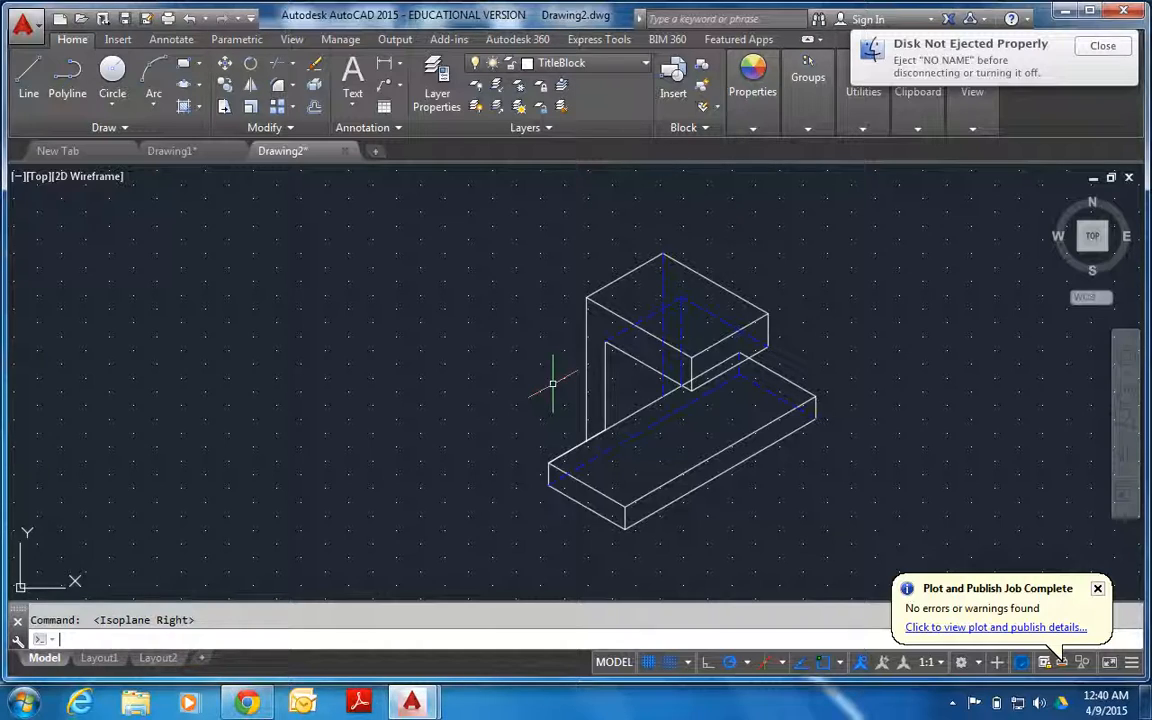
Draw a line from the upper block's rightmost top corner 25 units along the back edge and across the top face to its front edge.
left_click(28, 103)
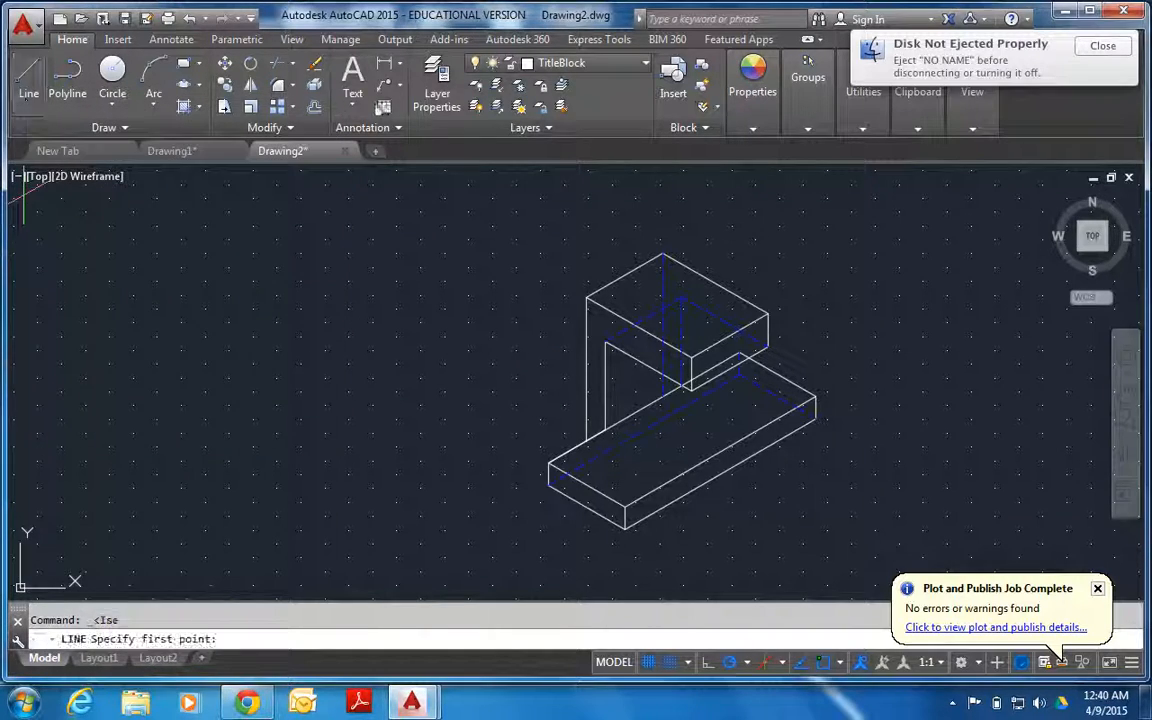
left_click(764, 313)
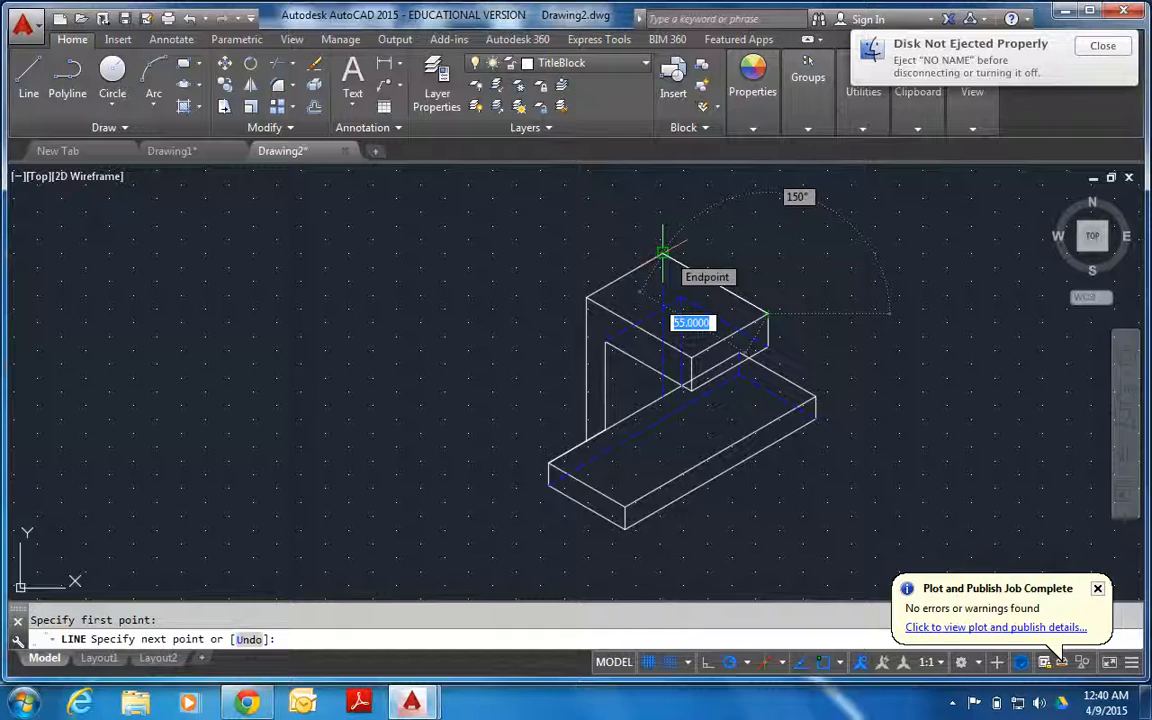
type("25")
key("Return")
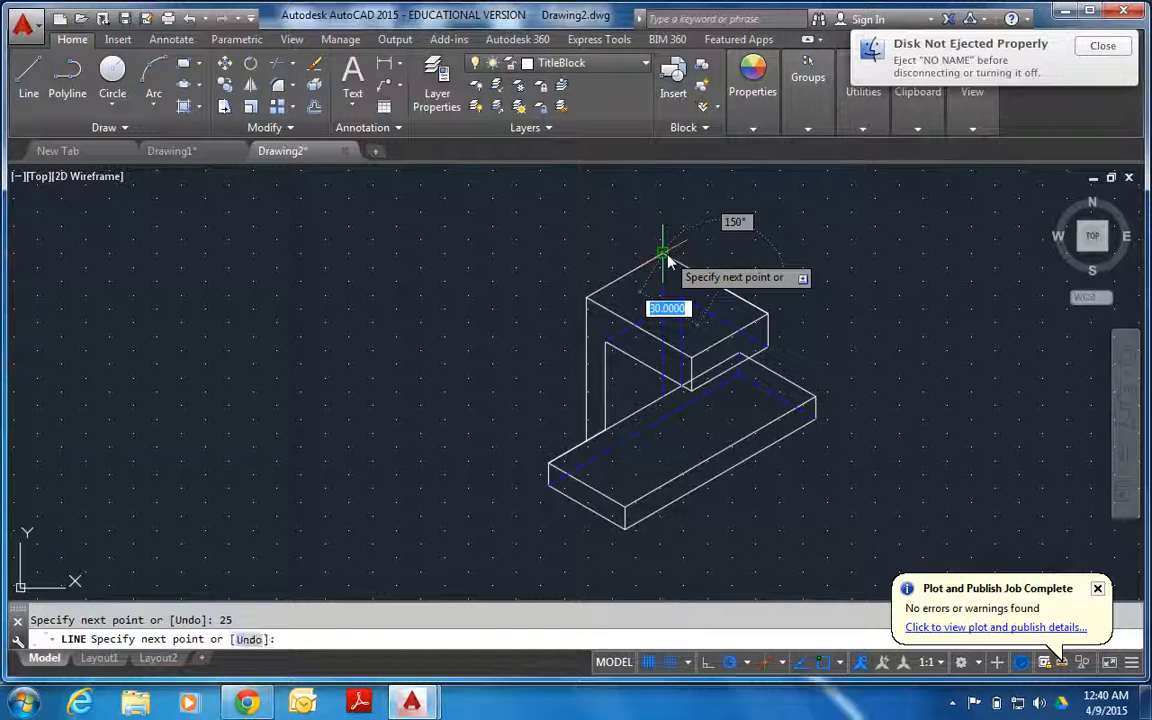
left_click(648, 326)
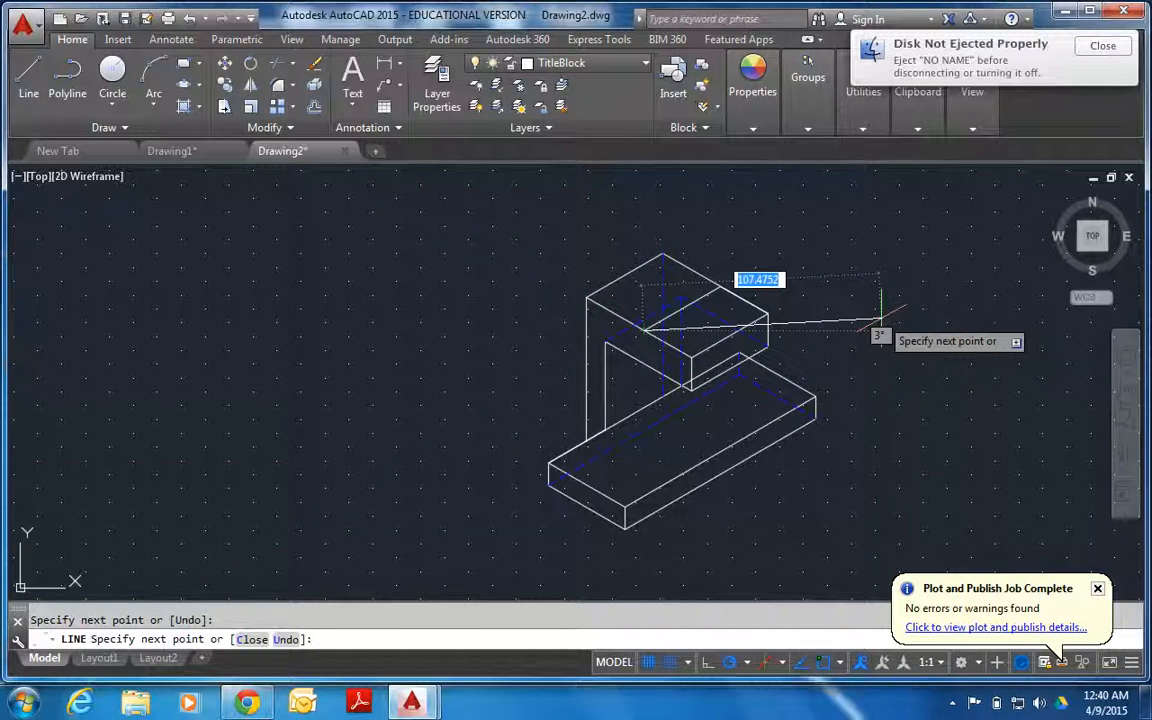
key("Return")
key("Return")
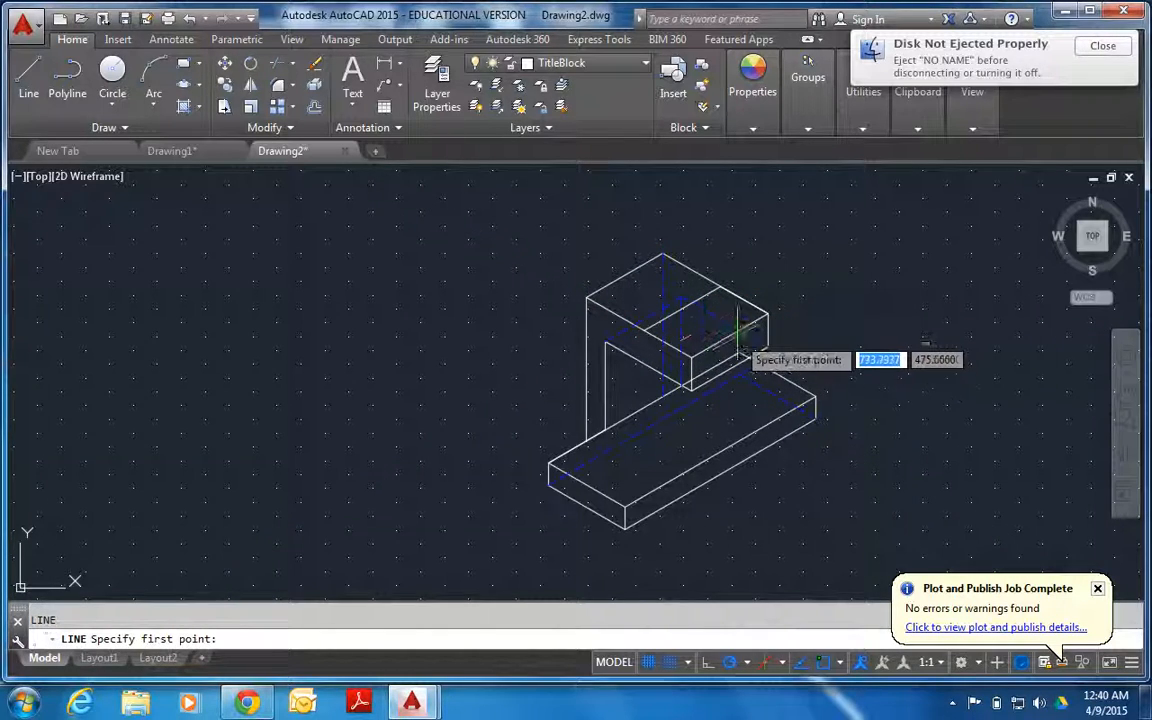
Draw a centre line across the upper block's top face between the midpoints of its two opposite short edges.
left_click(730, 337)
left_click(626, 275)
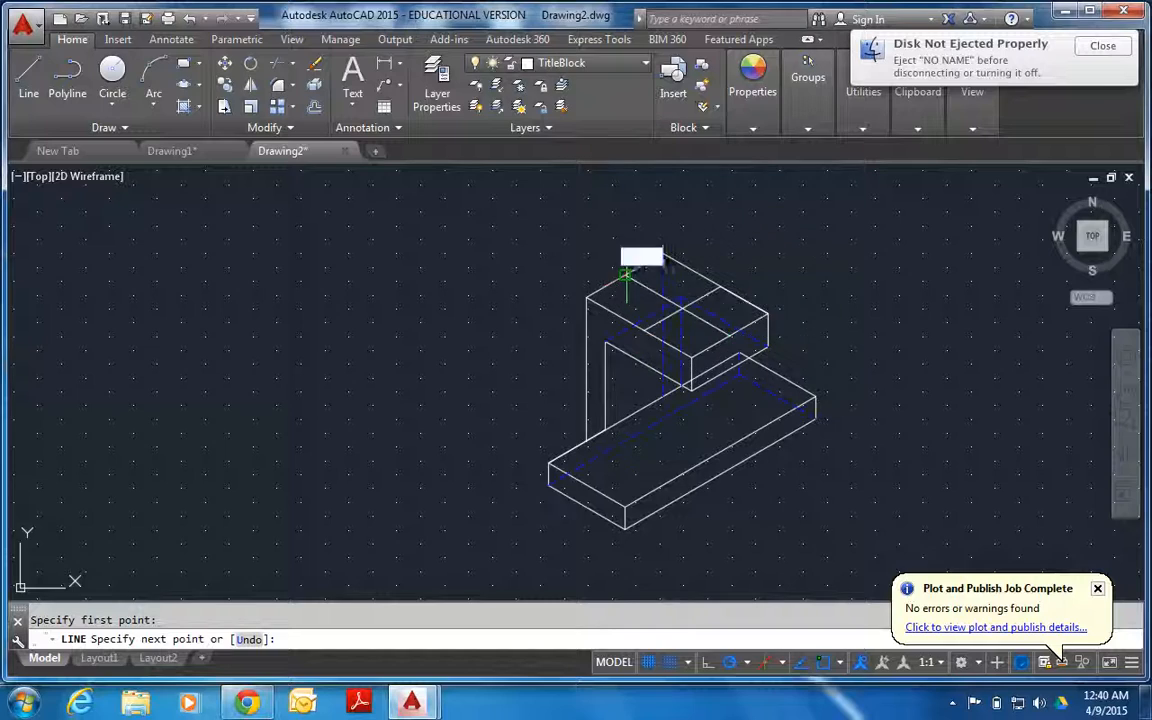
key("Return")
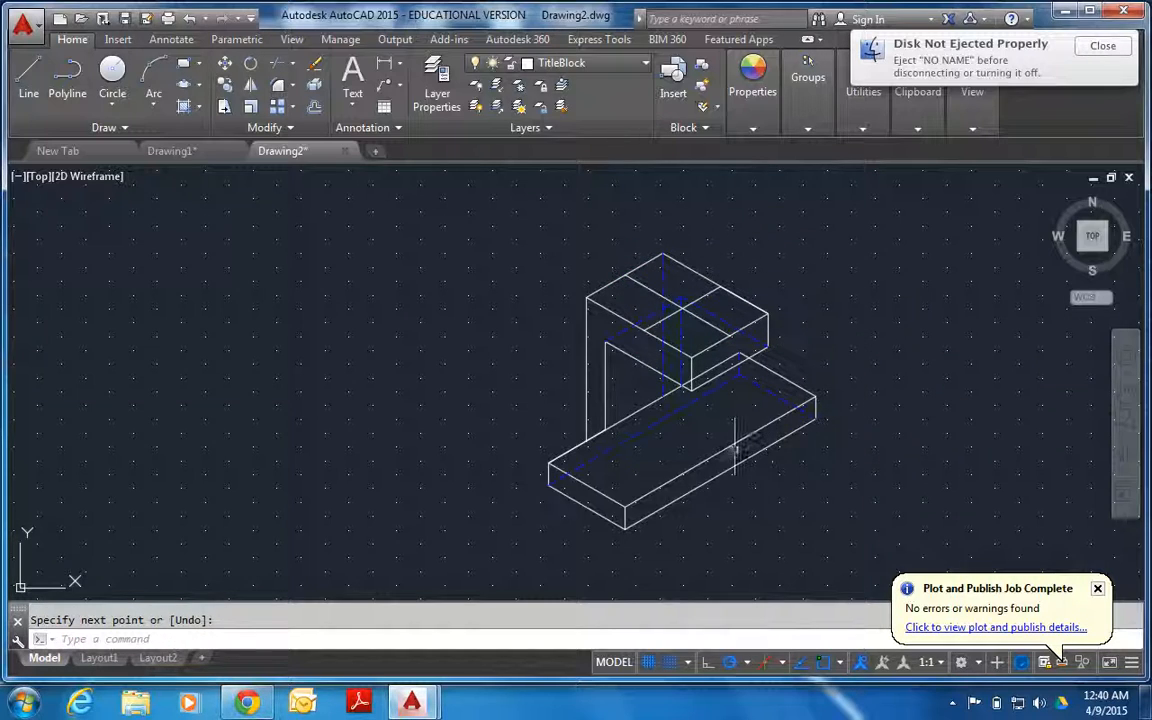
Draw a lengthwise centre line on the base plate's top face between the midpoints of its end edges.
key("Return")
left_click(586, 485)
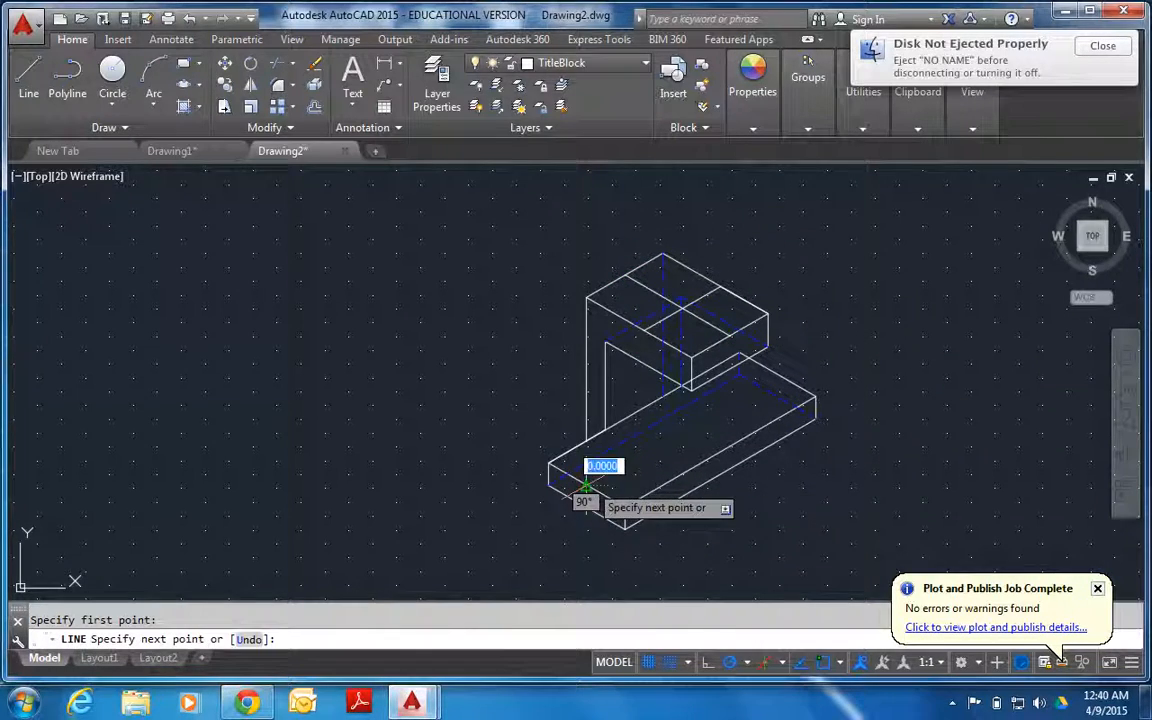
left_click(778, 375)
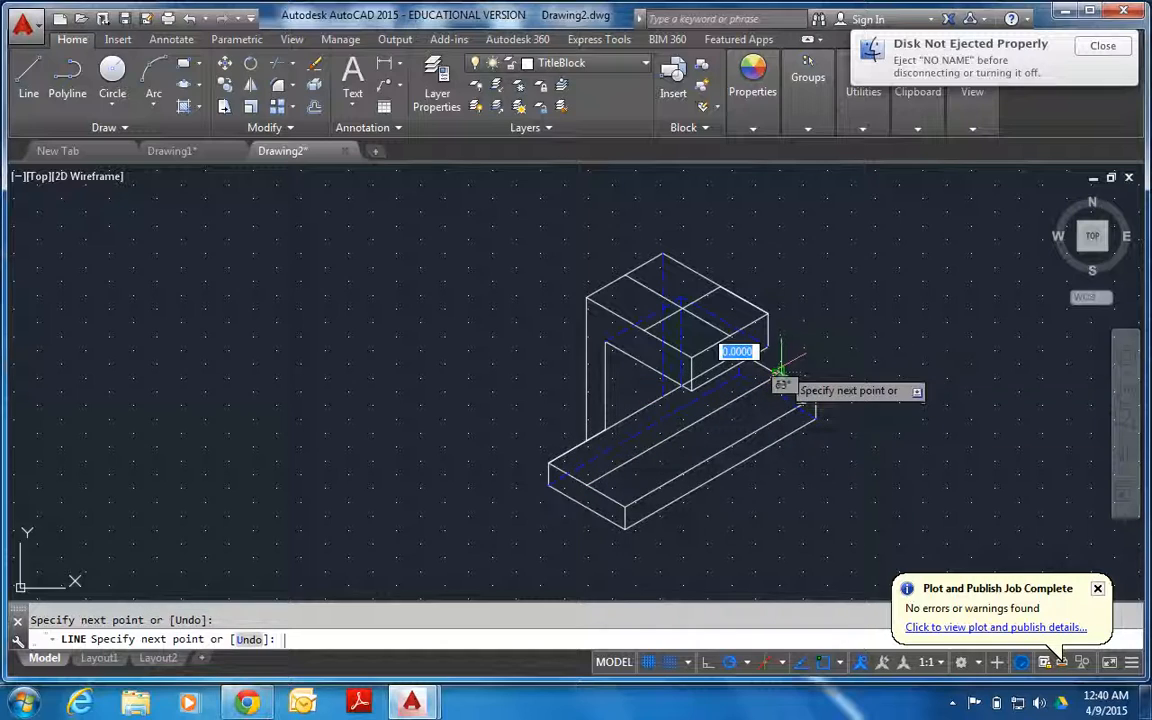
key("Return")
key("Return")
Draw line segments of 20, 30 and 30 units along the base plate's front top edge, ending with a cross line about 30 units long.
left_click(624, 504)
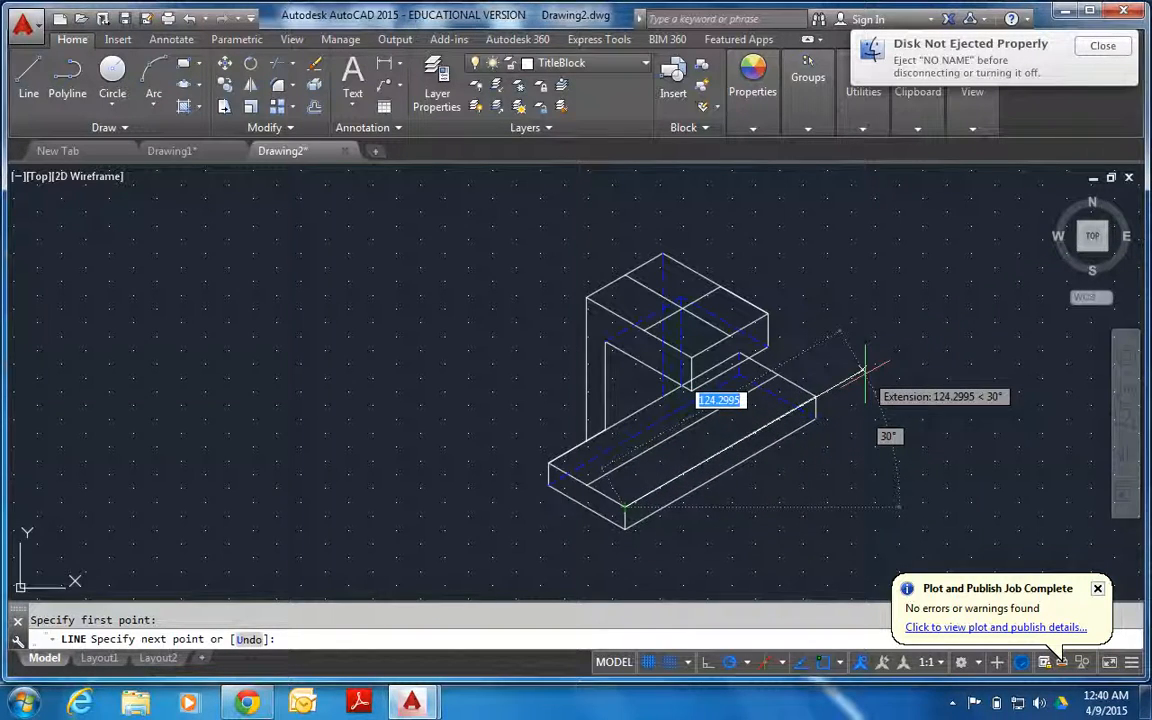
type("20")
key("Return")
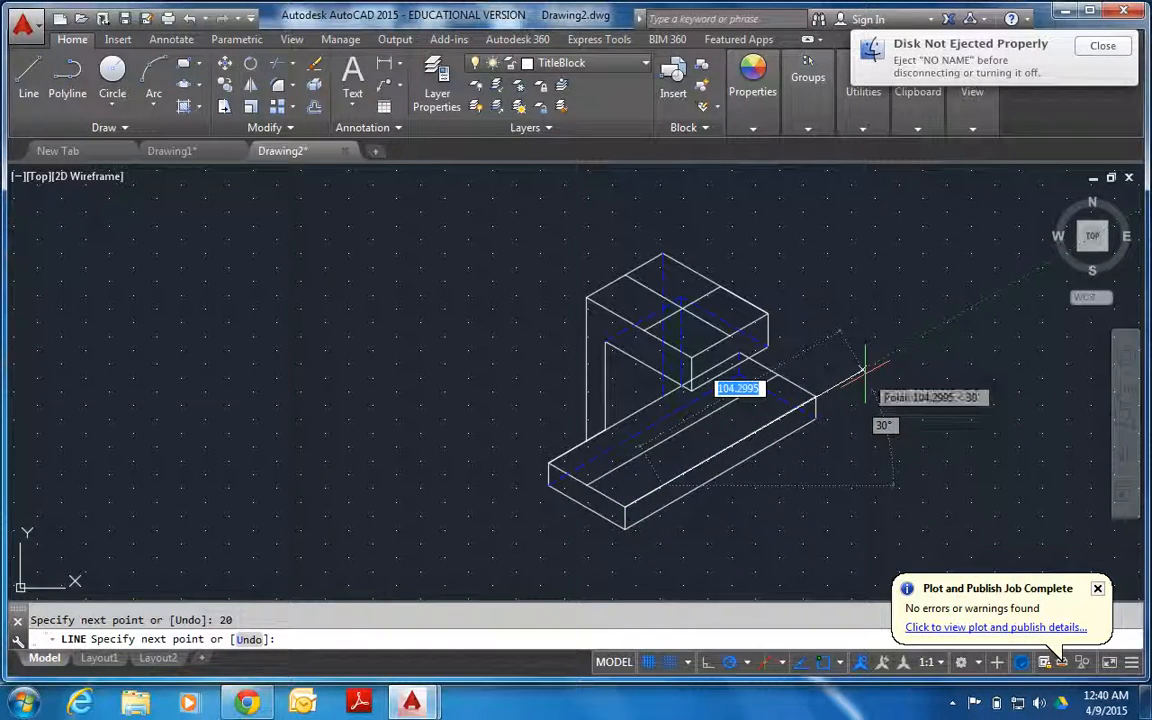
type("30")
key("Return")
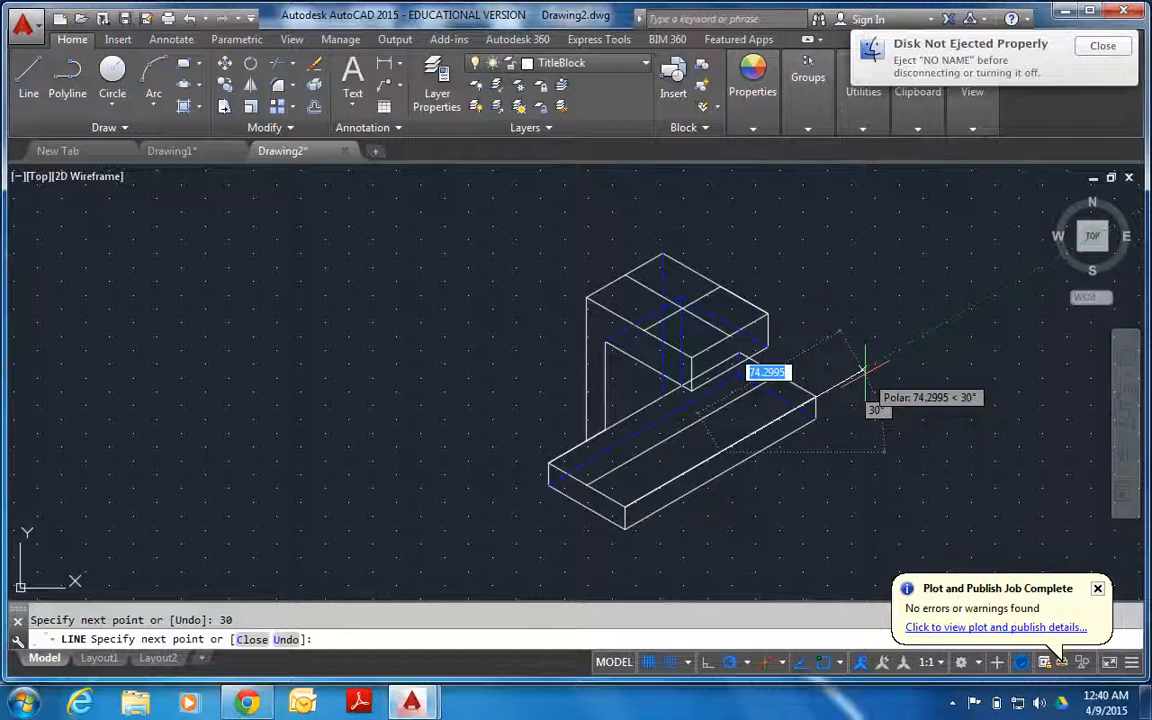
type("30")
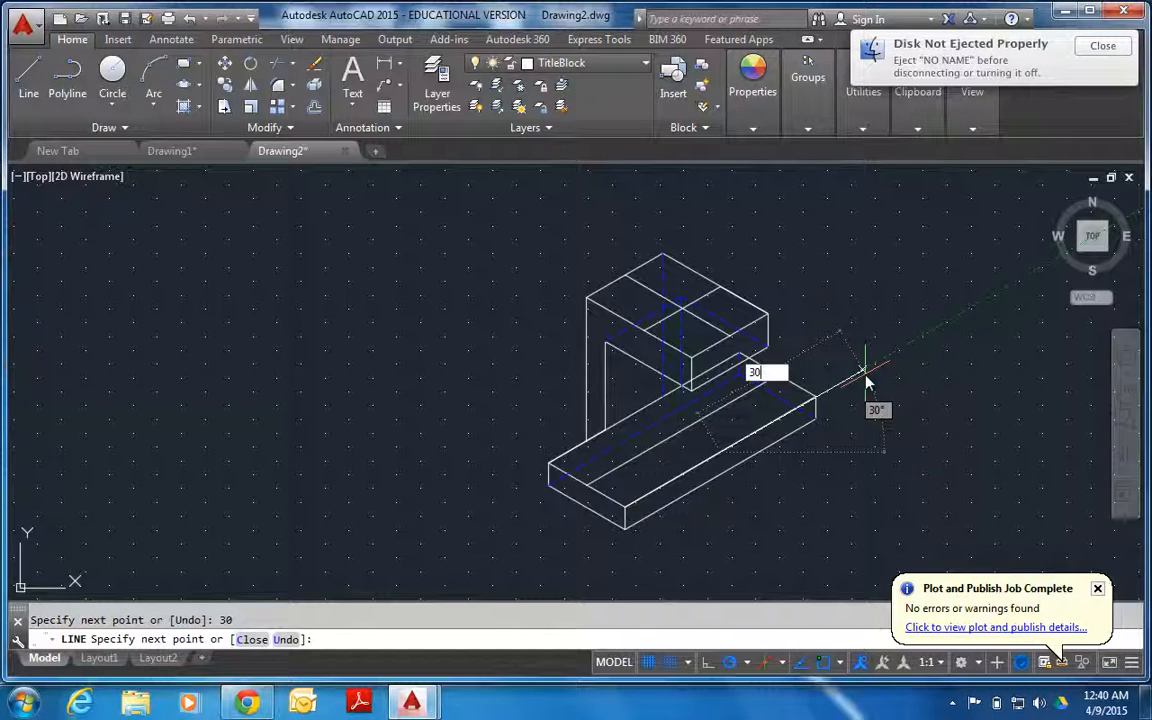
key("Return")
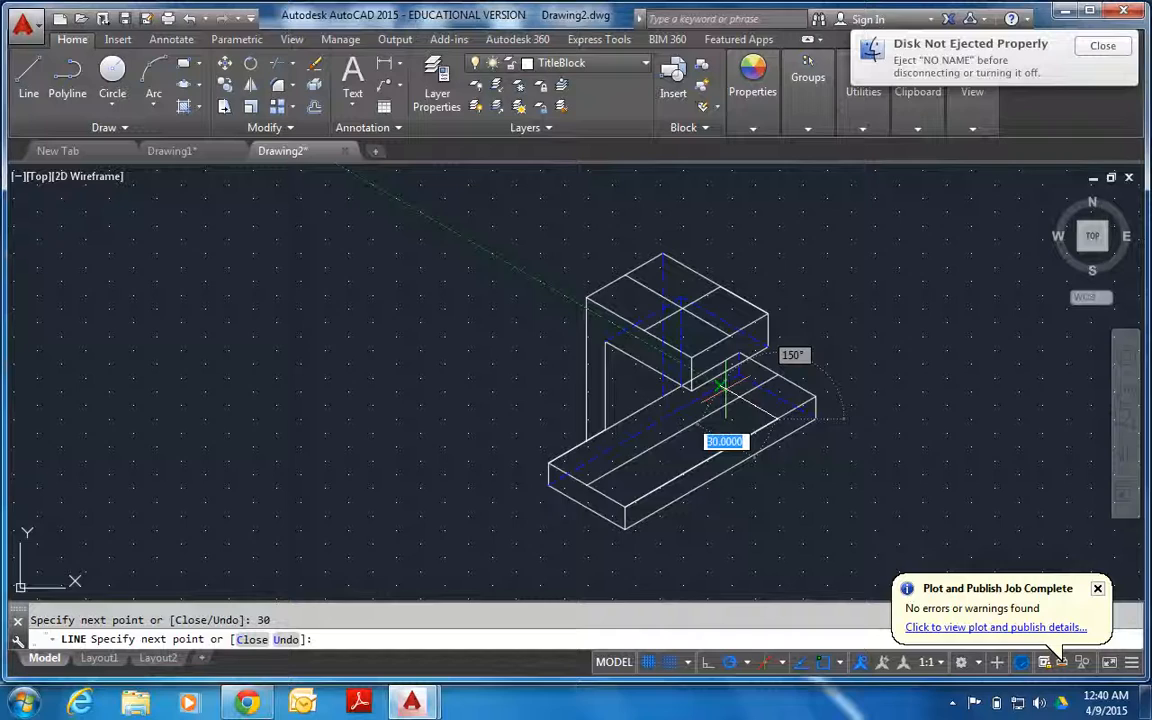
left_click(720, 385)
key("Return")
key("Return")
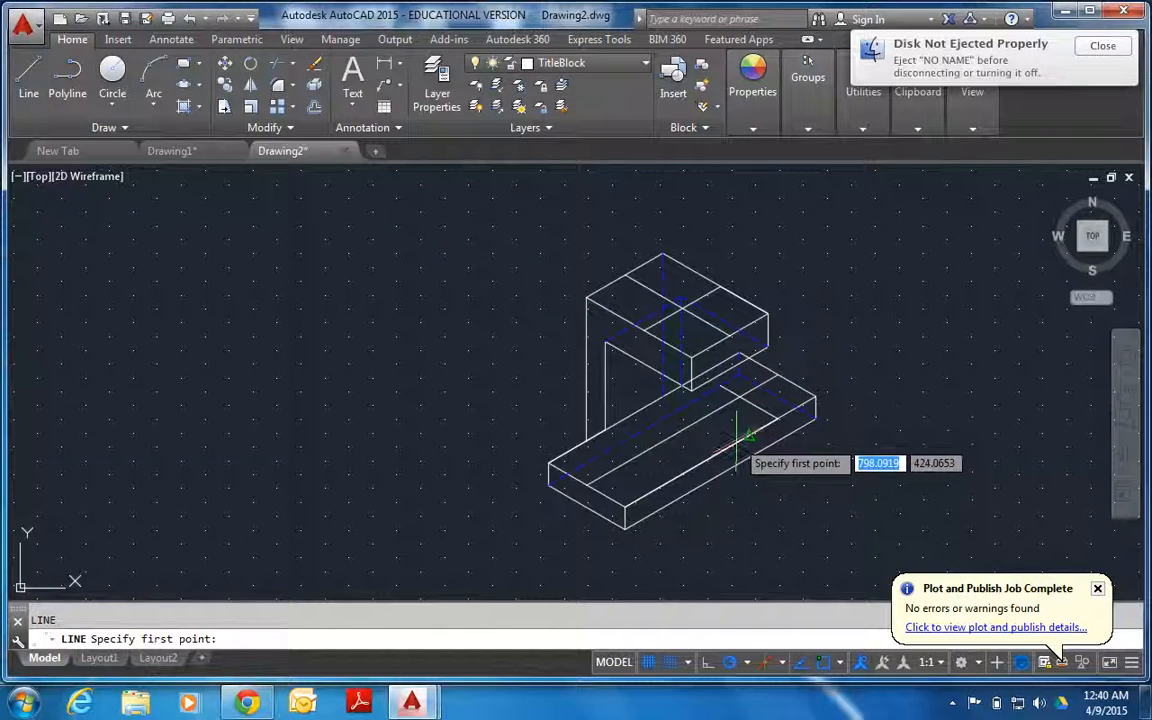
left_click(710, 447)
Draw two more cross lines over the base plate's centre line, starting 50 and 20 units from the front corner.
key("Return")
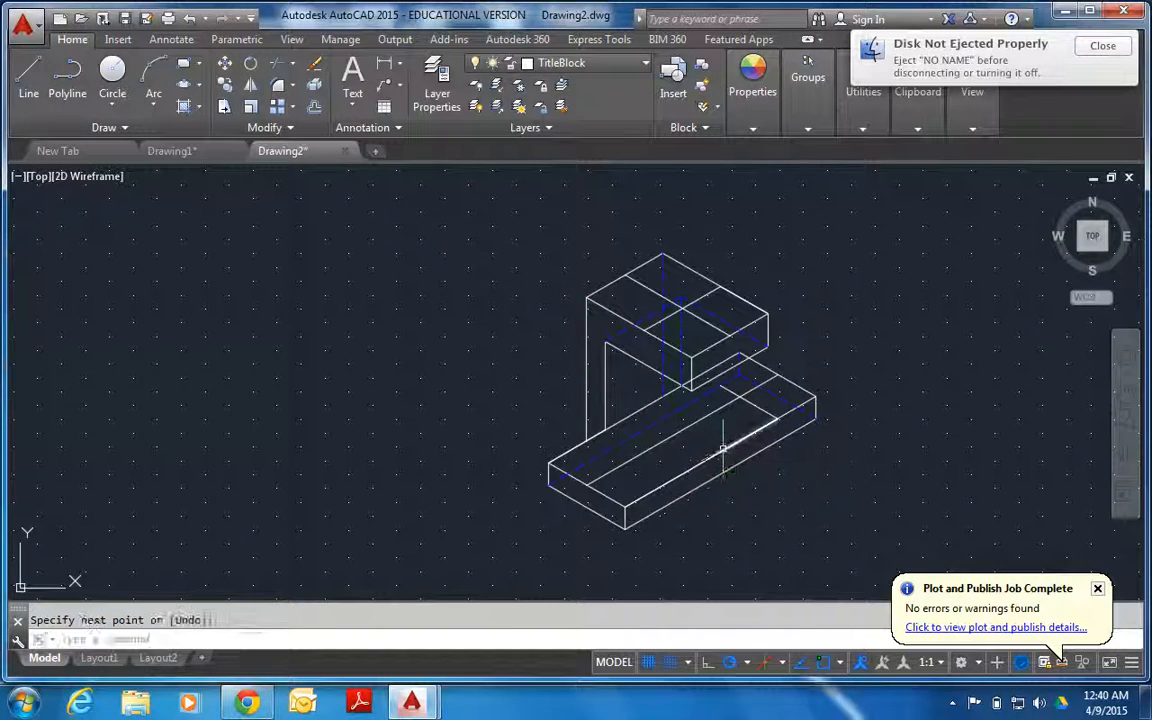
key("Return")
left_click(719, 452)
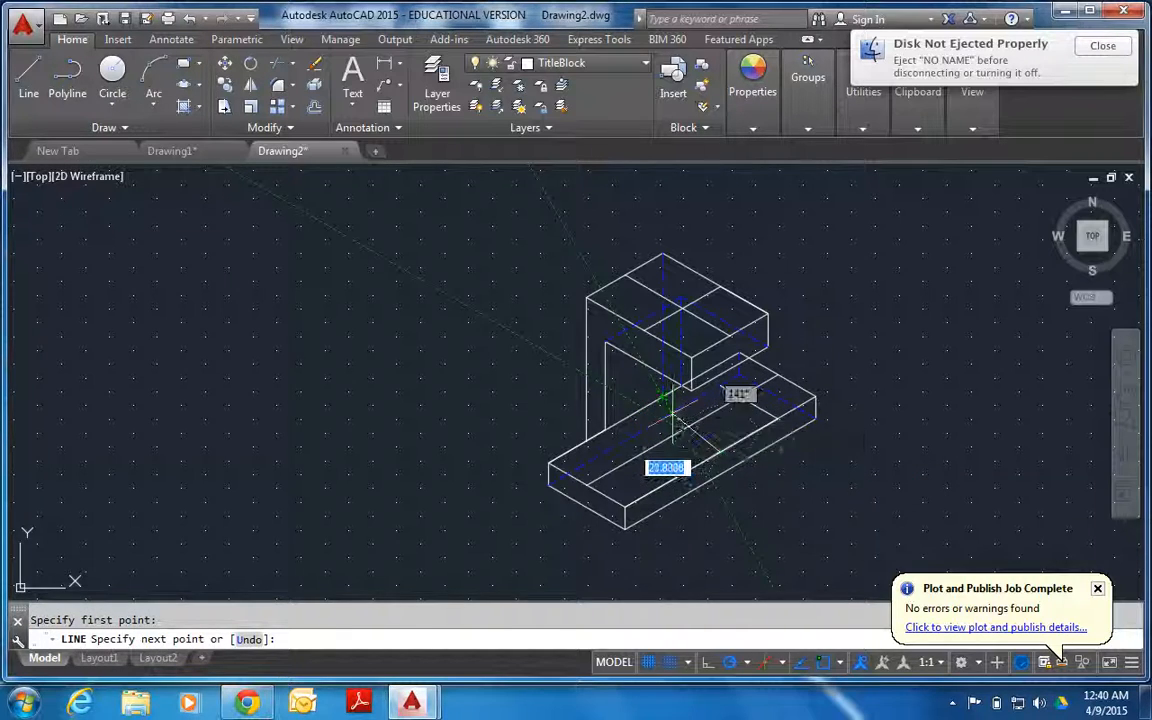
left_click(661, 416)
key("Return")
key("Return")
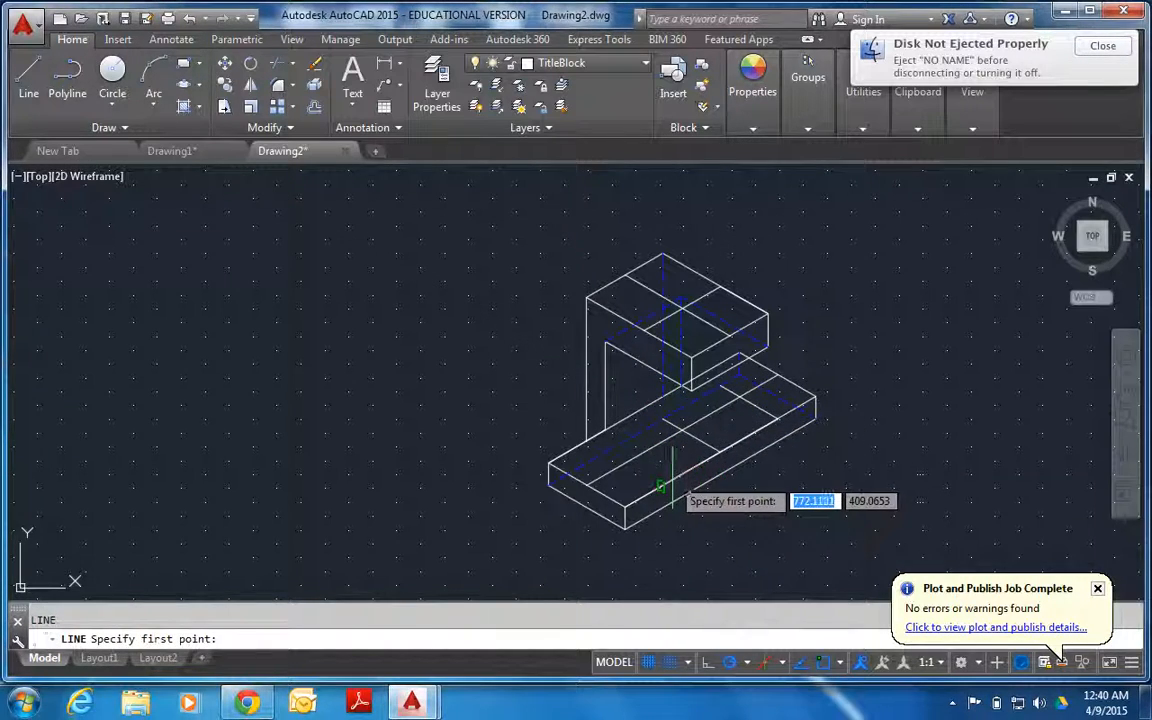
left_click(663, 487)
left_click(604, 456)
key("Return")
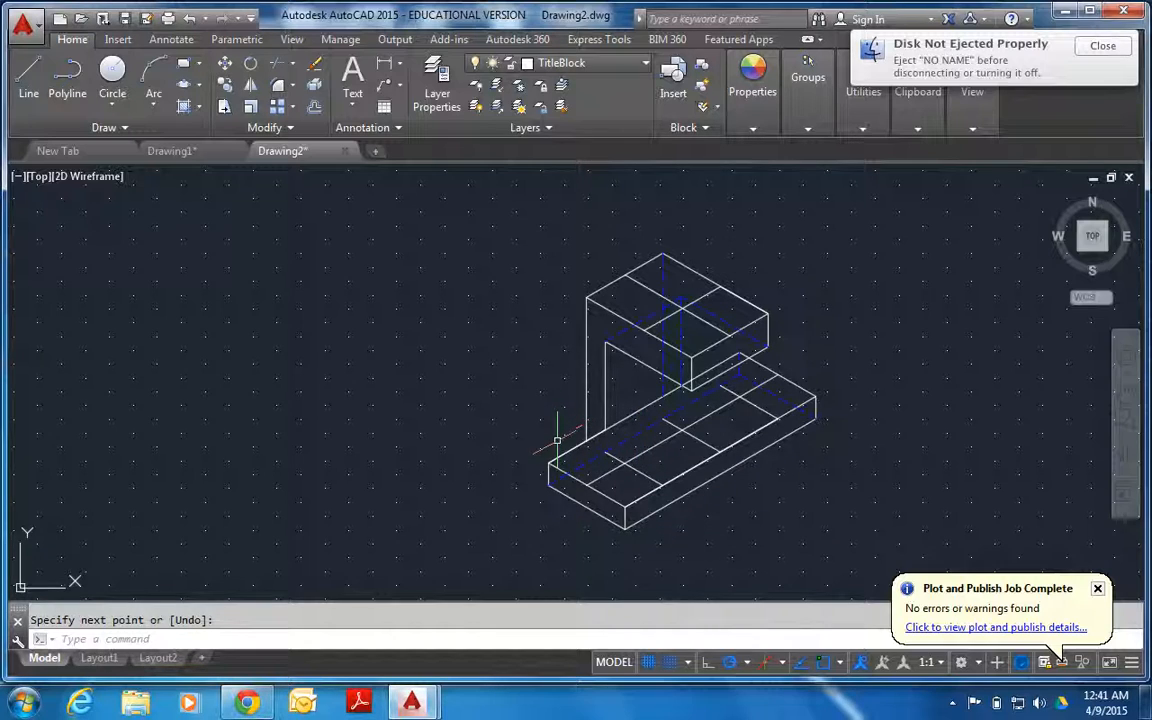
Draw crossing centre lines on the upright's inner face: one about 40 units long at 30° from the inner edge's midpoint, and one vertical.
left_click(27, 72)
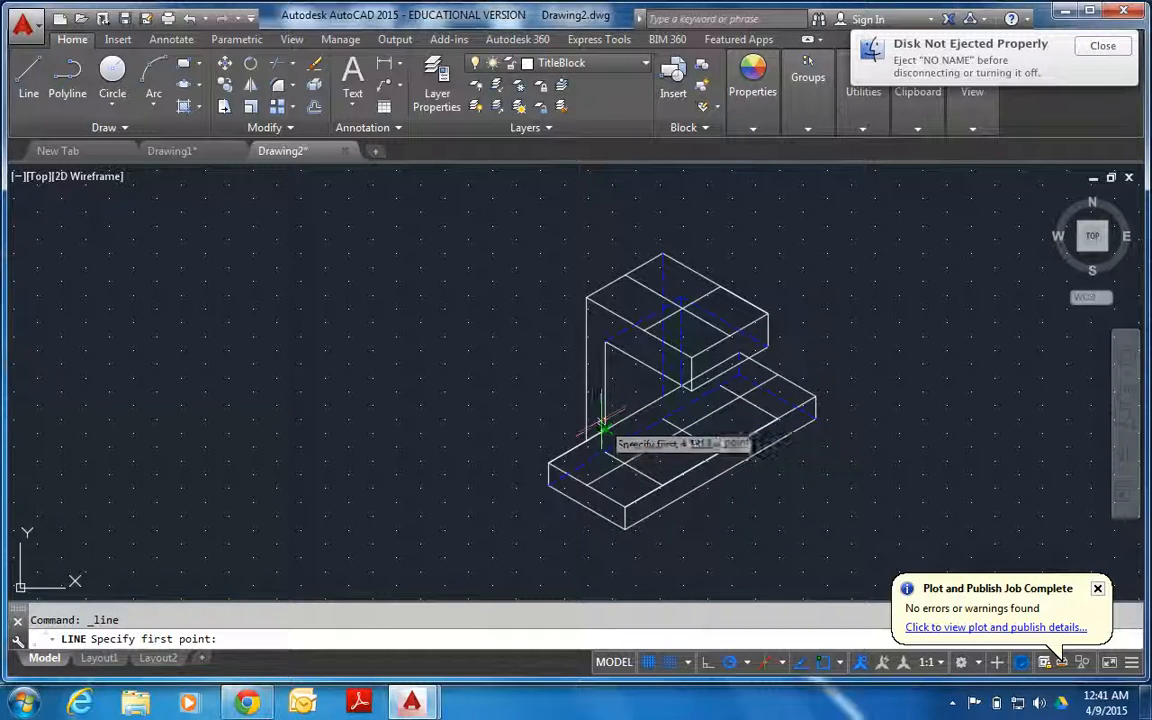
left_click(604, 388)
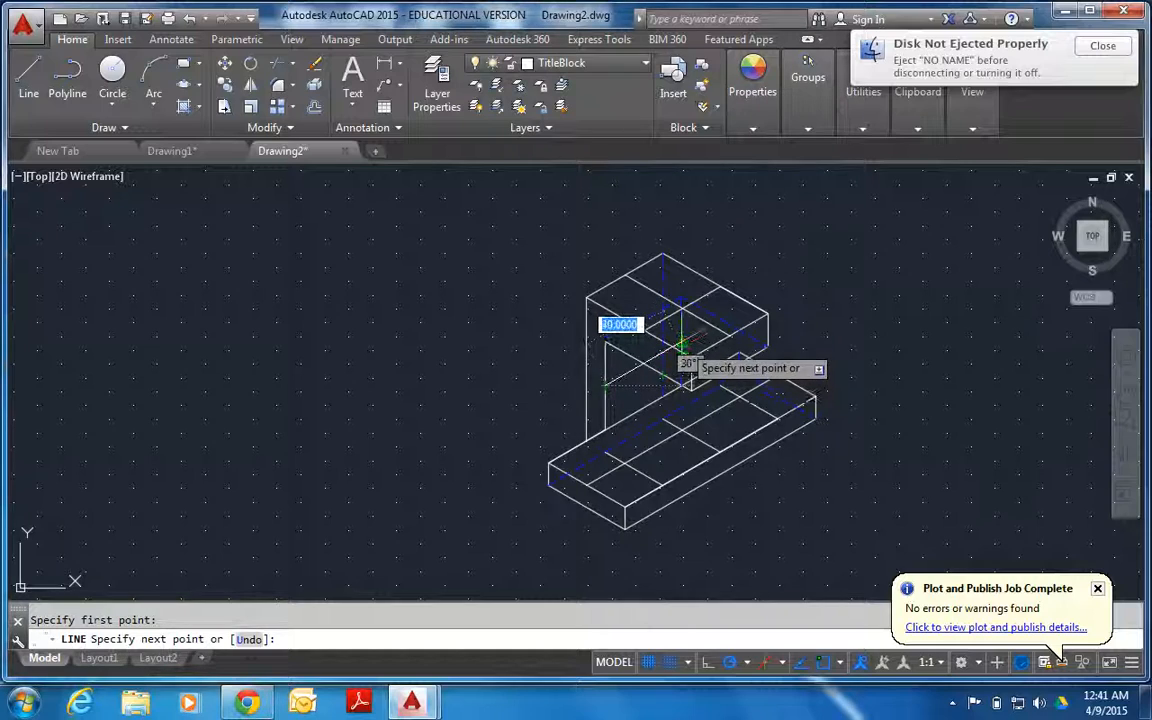
left_click(684, 346)
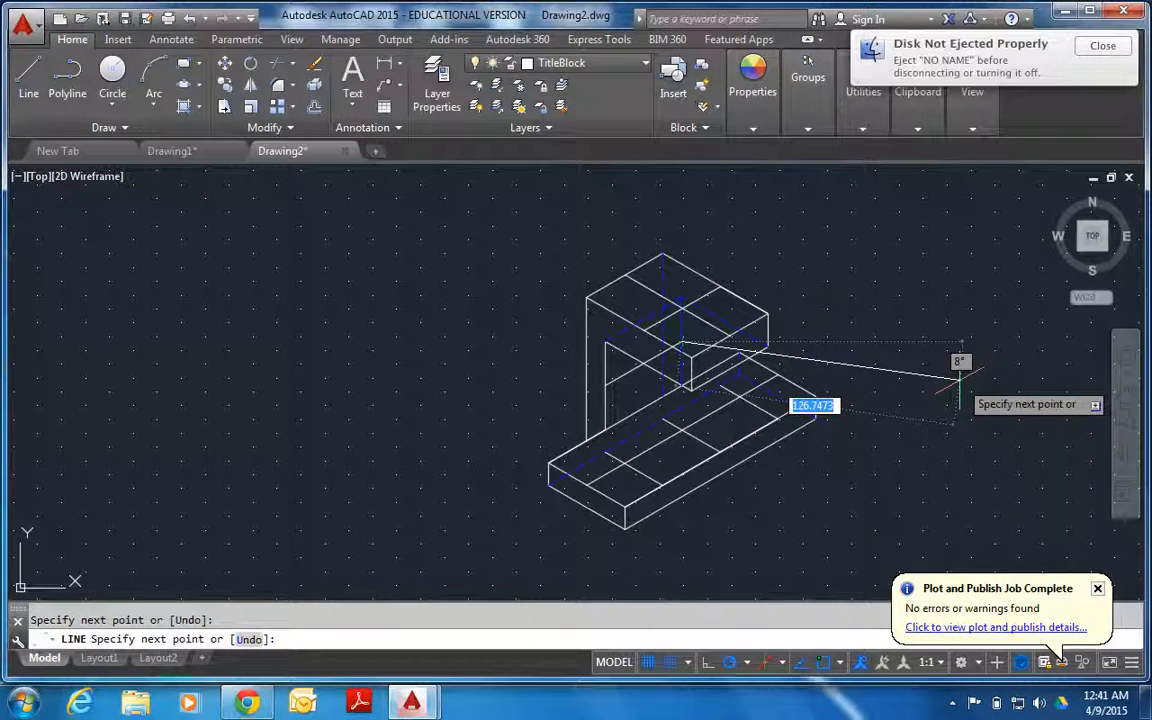
key("Return")
key("Return")
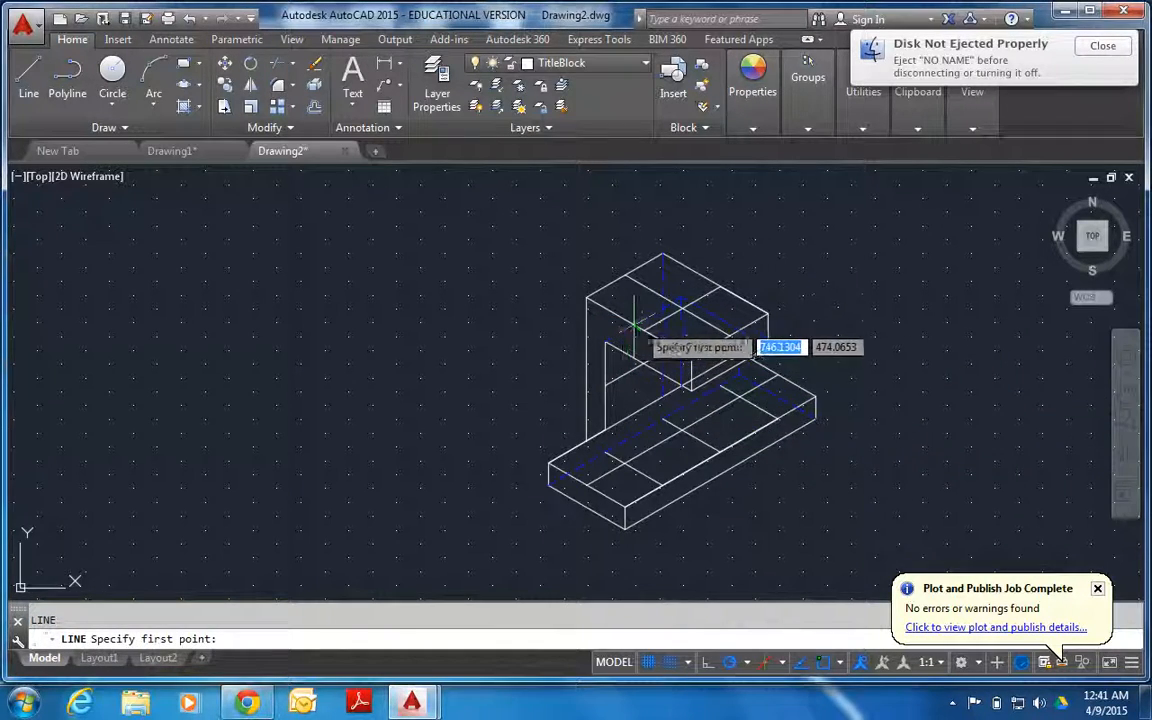
left_click(641, 323)
left_click(641, 405)
key("Return")
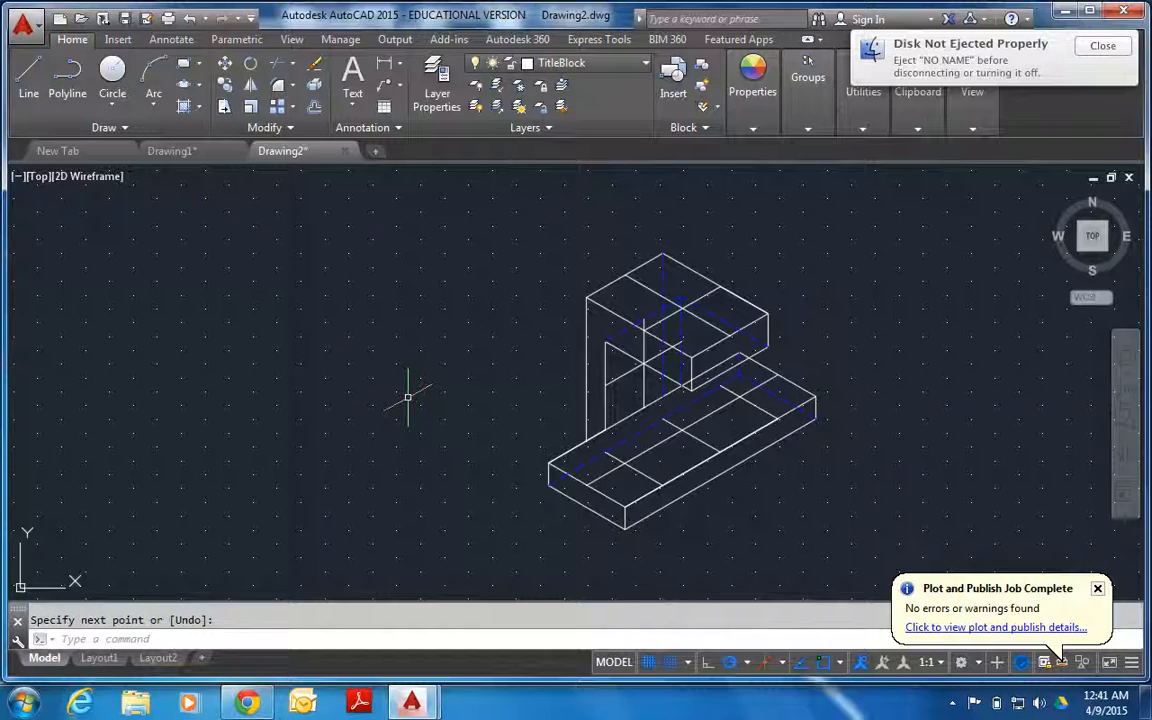
type("l")
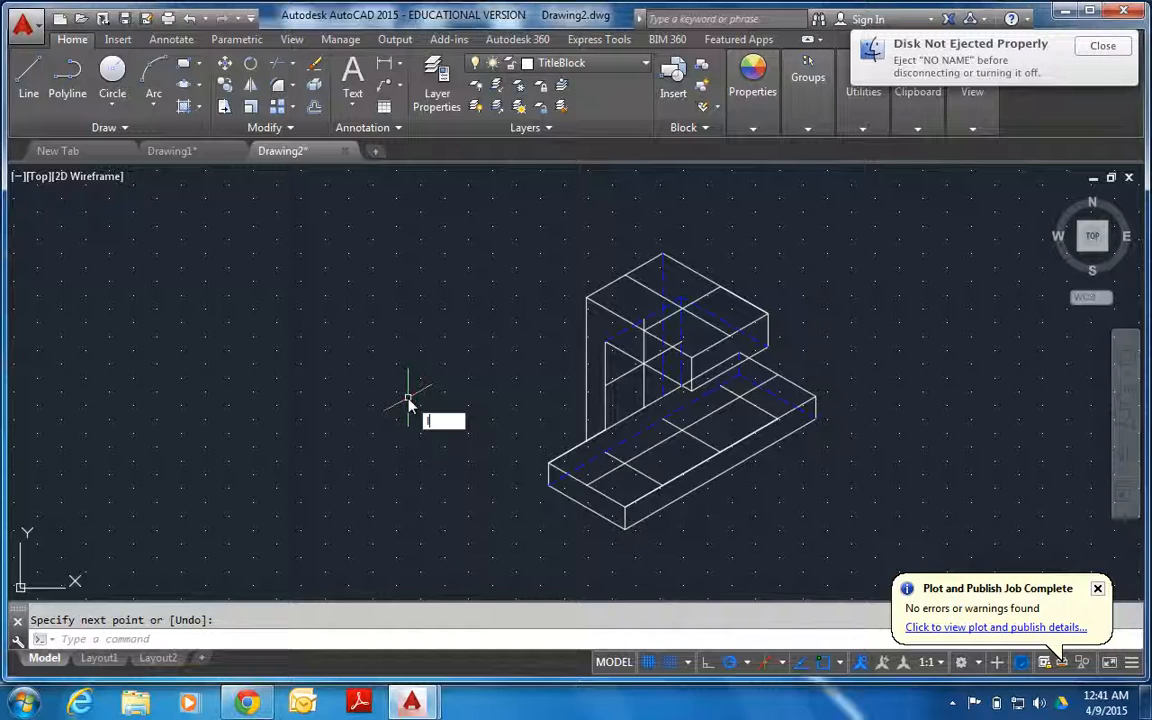
key("Return")
type("l")
key("Return")
key("Escape")
type("c")
key("Return")
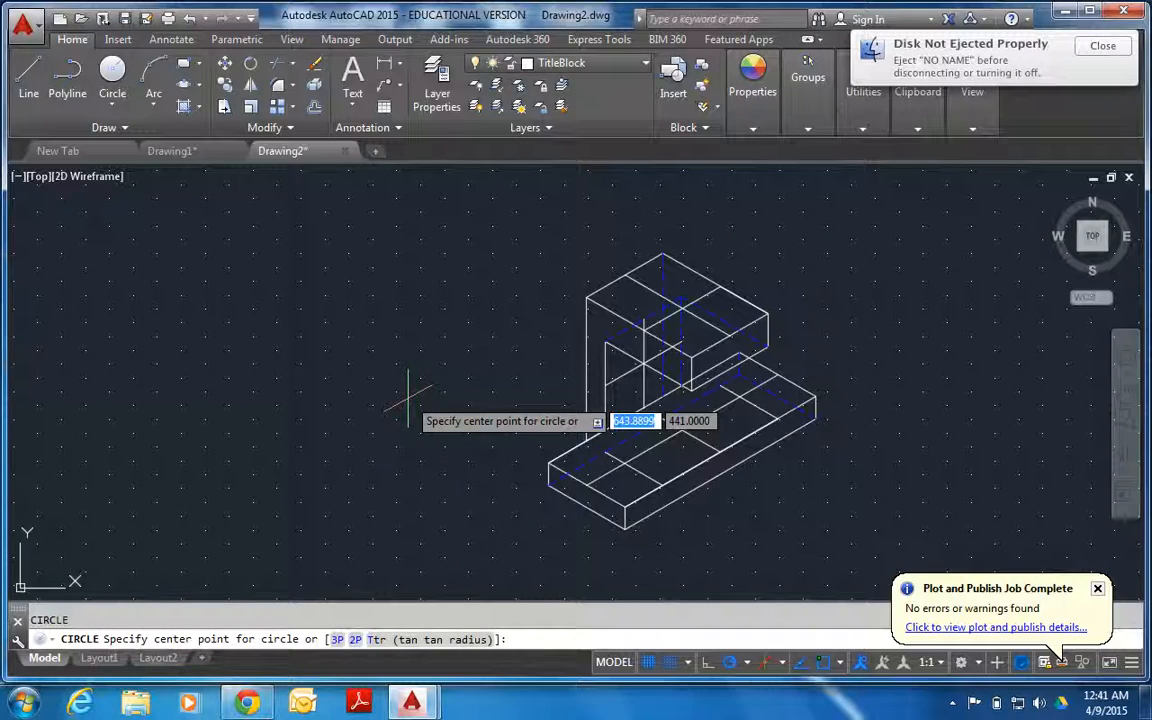
key("Escape")
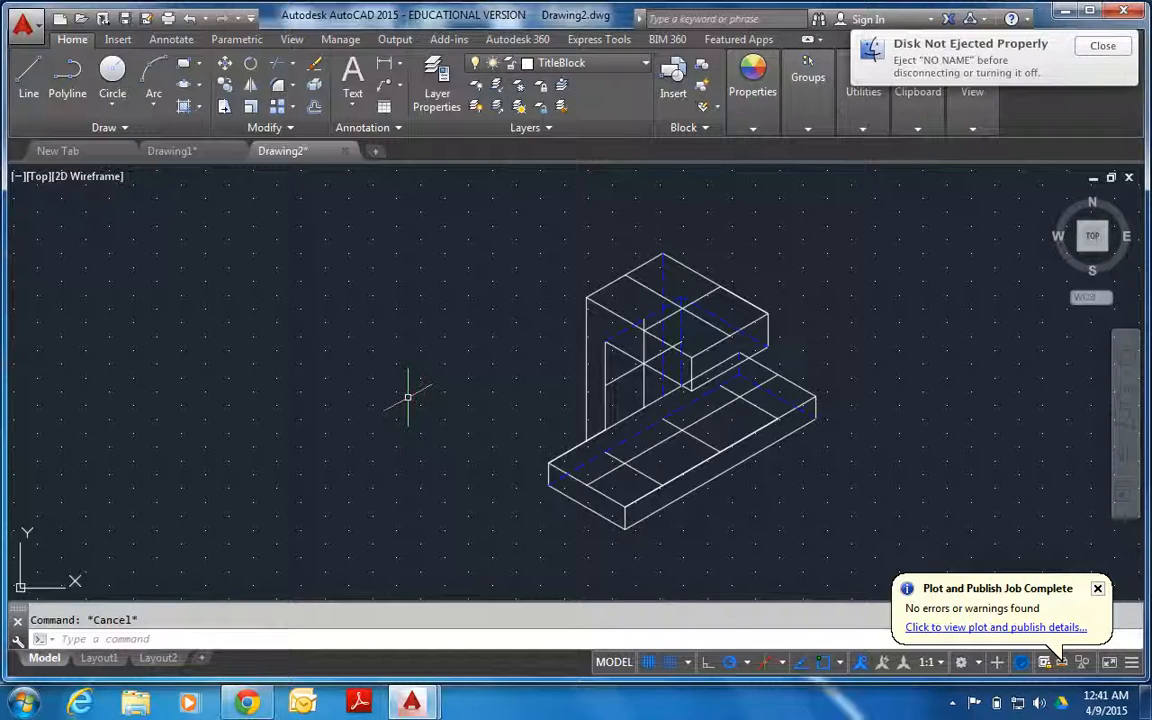
Draw an isocircle of radius 15 in the top isoplane, centred on the crossing centre lines of the upper block's top face.
type("EL")
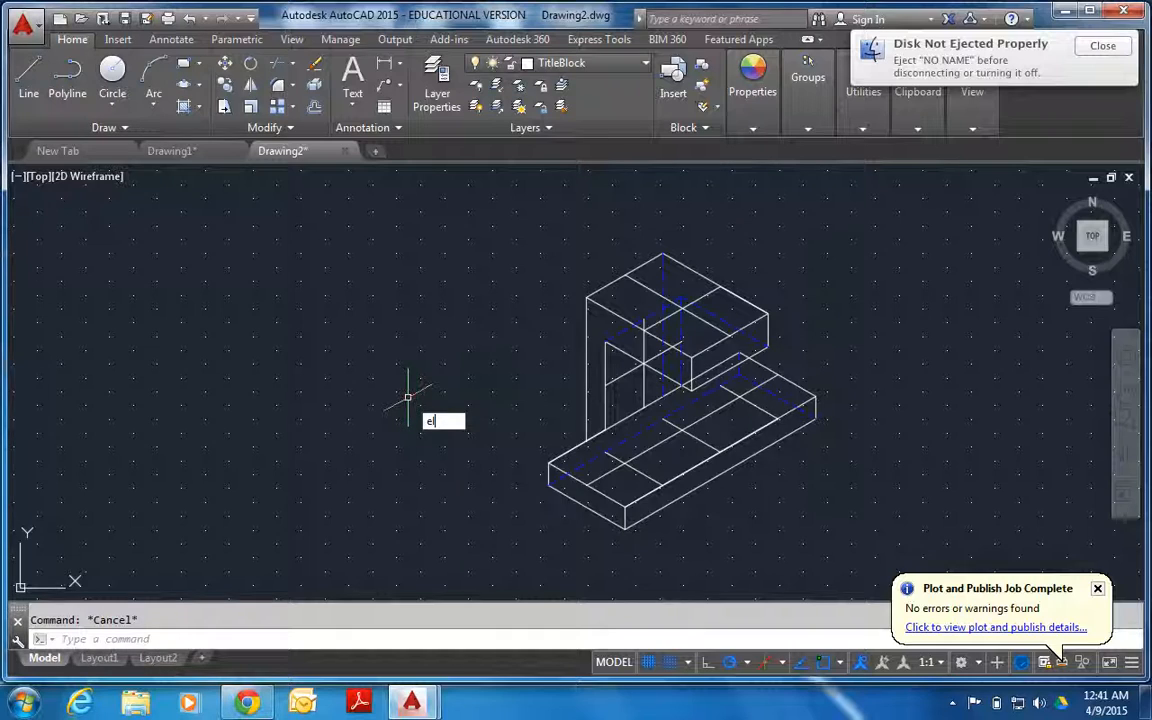
key("Return")
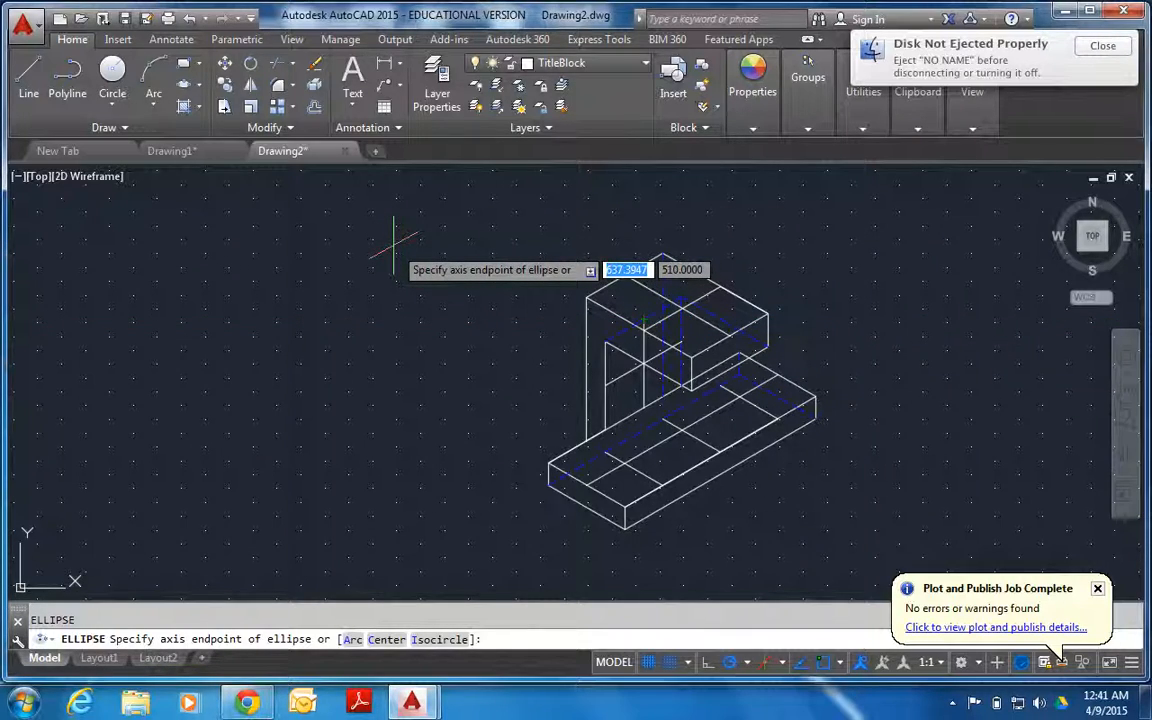
key("Down")
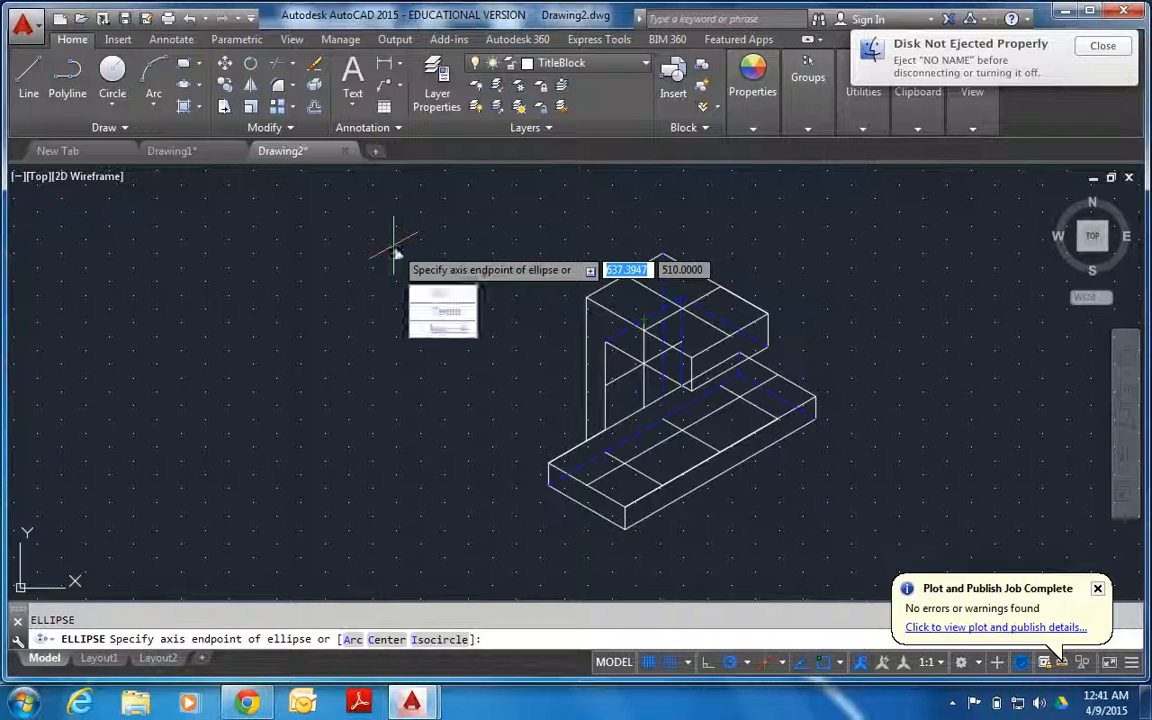
key("Return")
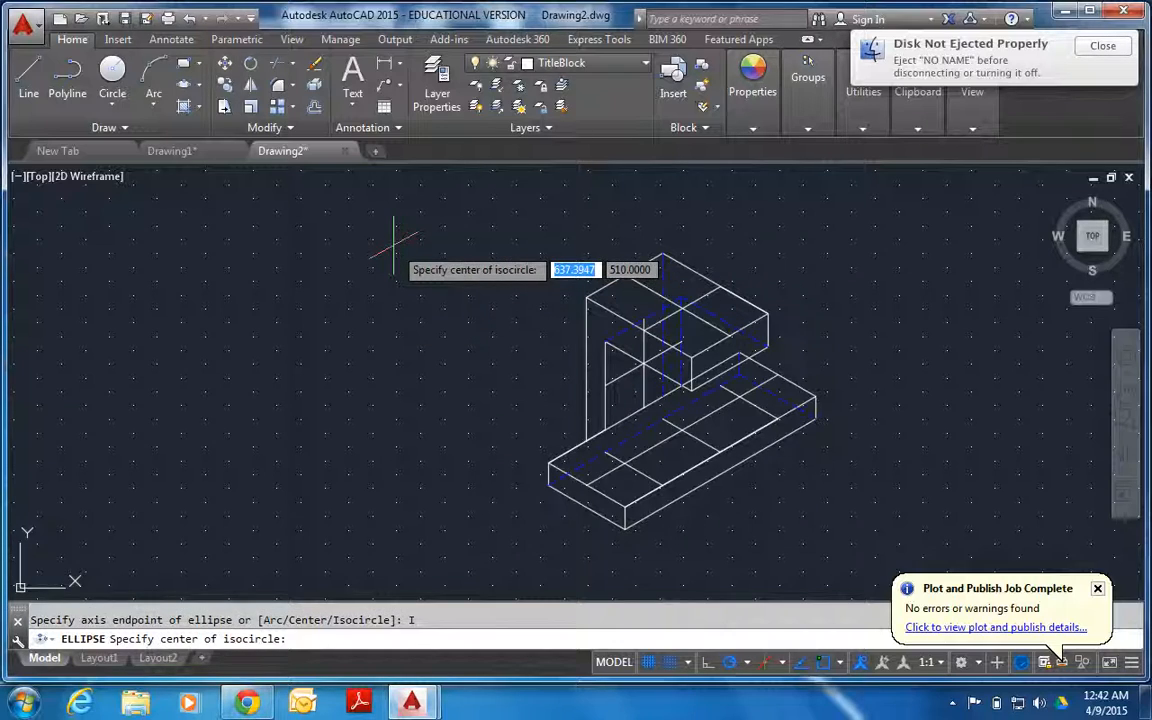
left_click(682, 310)
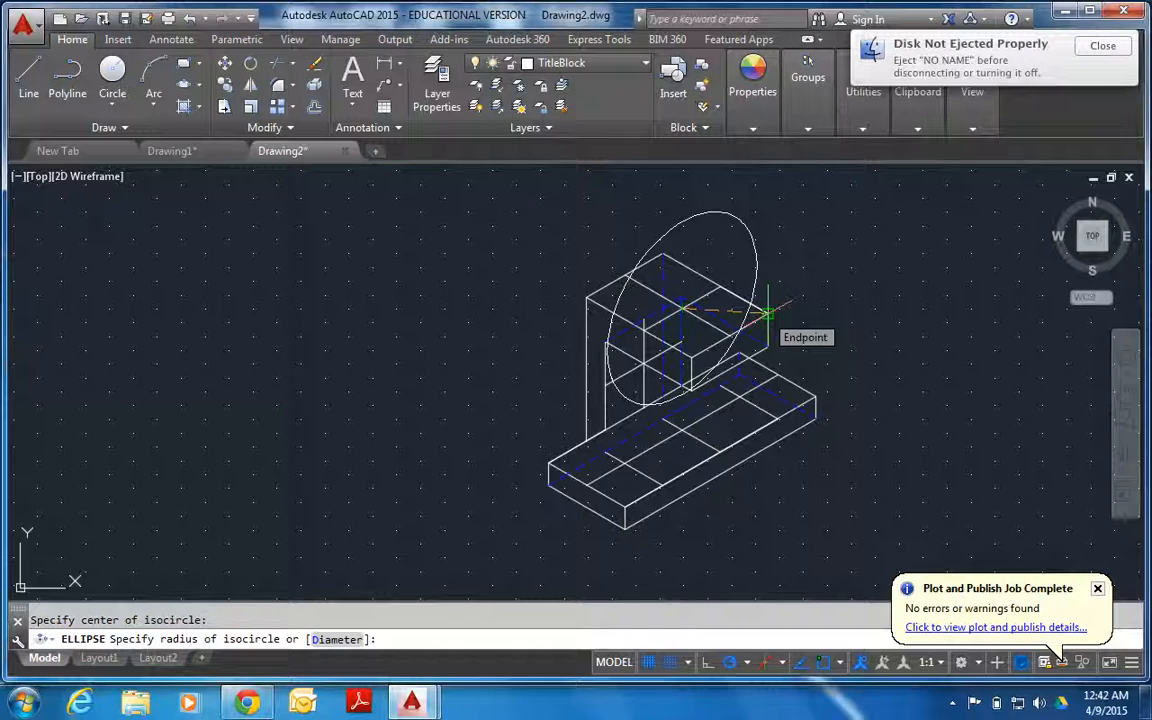
key("F5")
key("F5")
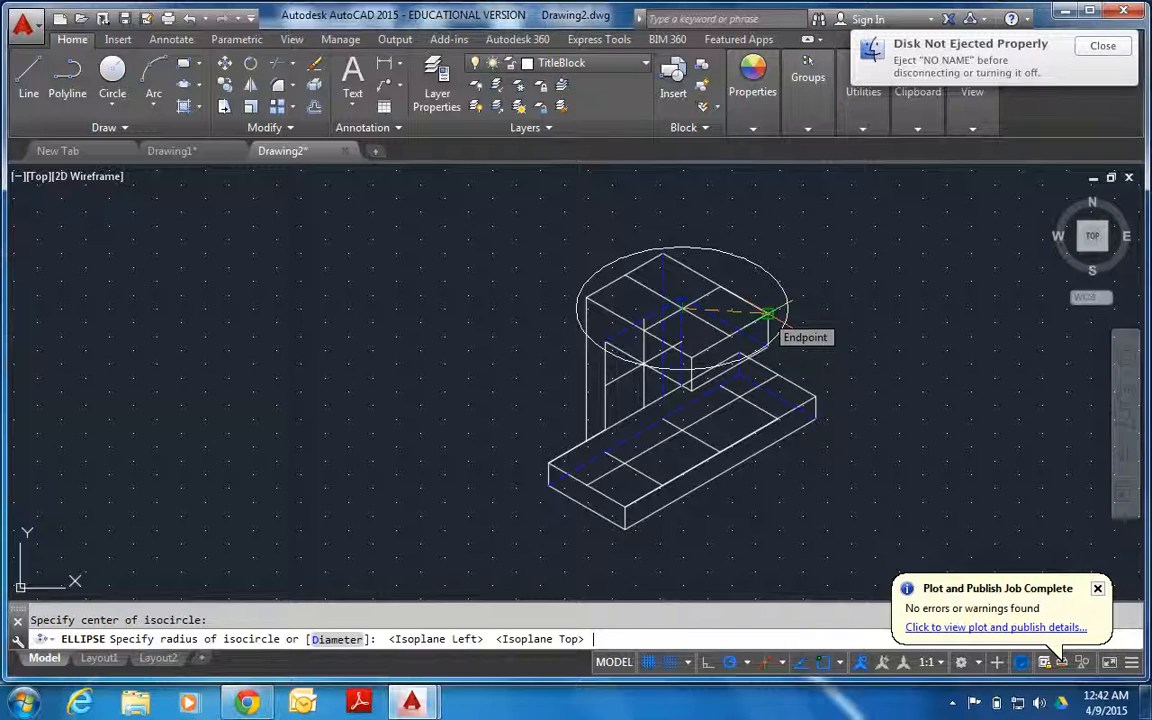
type("15")
key("Return")
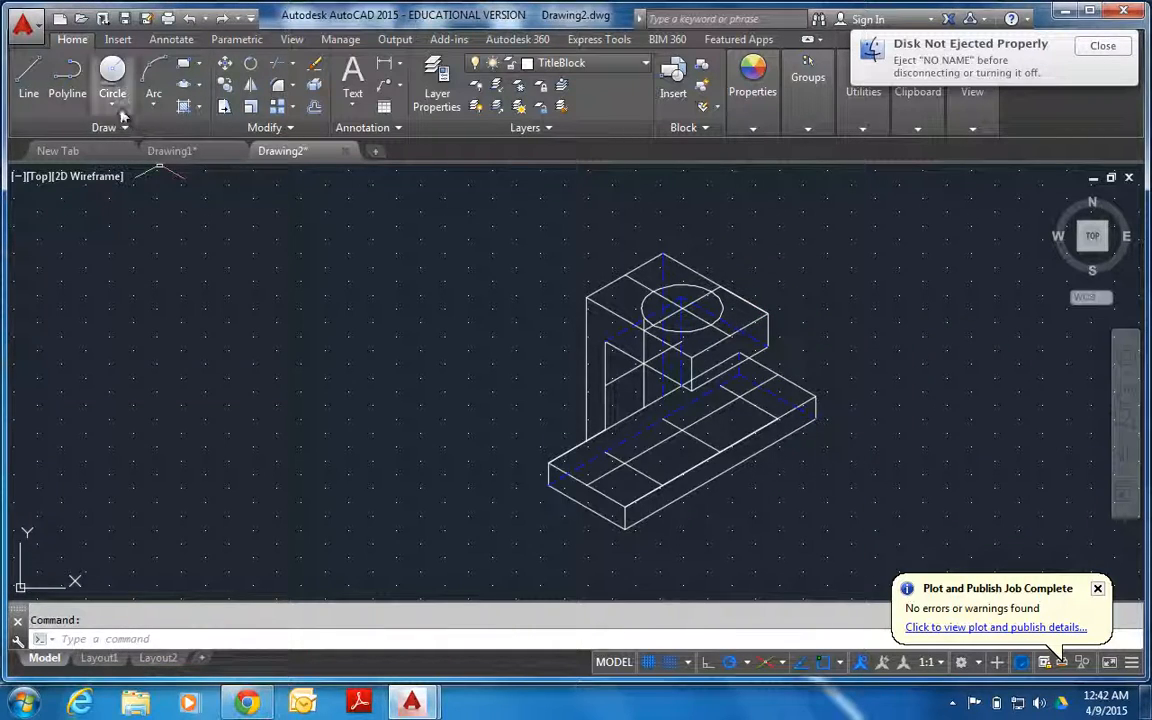
Draw a vertical line 15 units straight down from the centre of the upper block's isocircle.
left_click(680, 309)
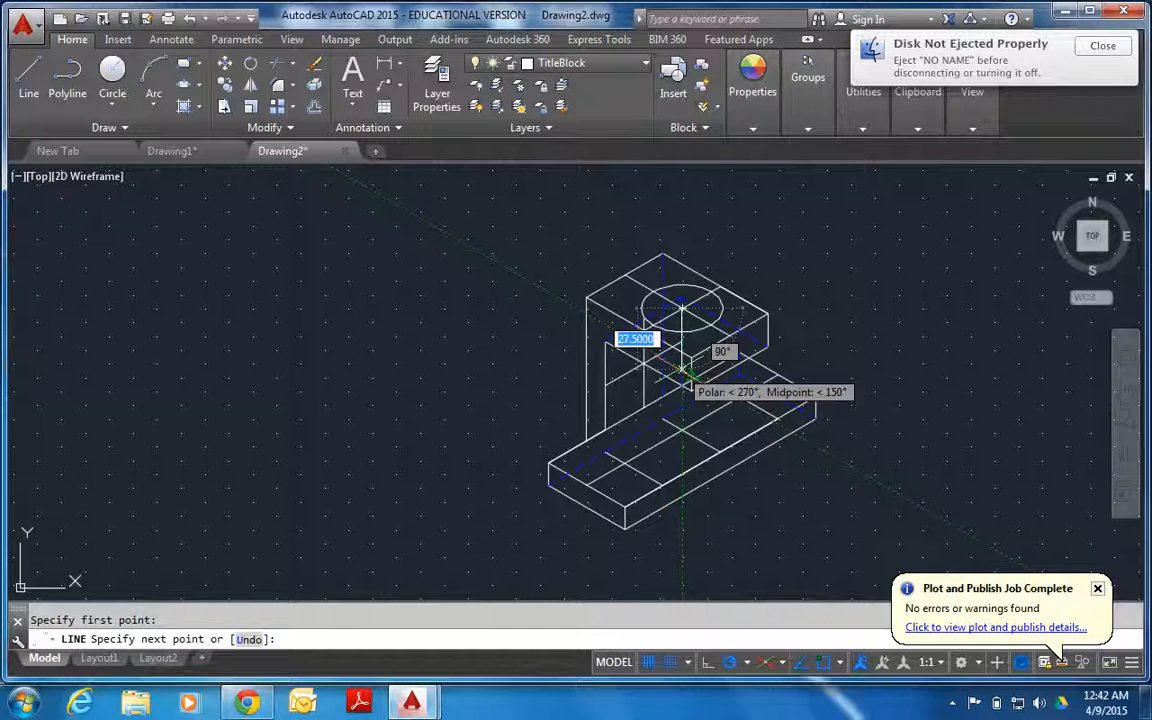
type("15")
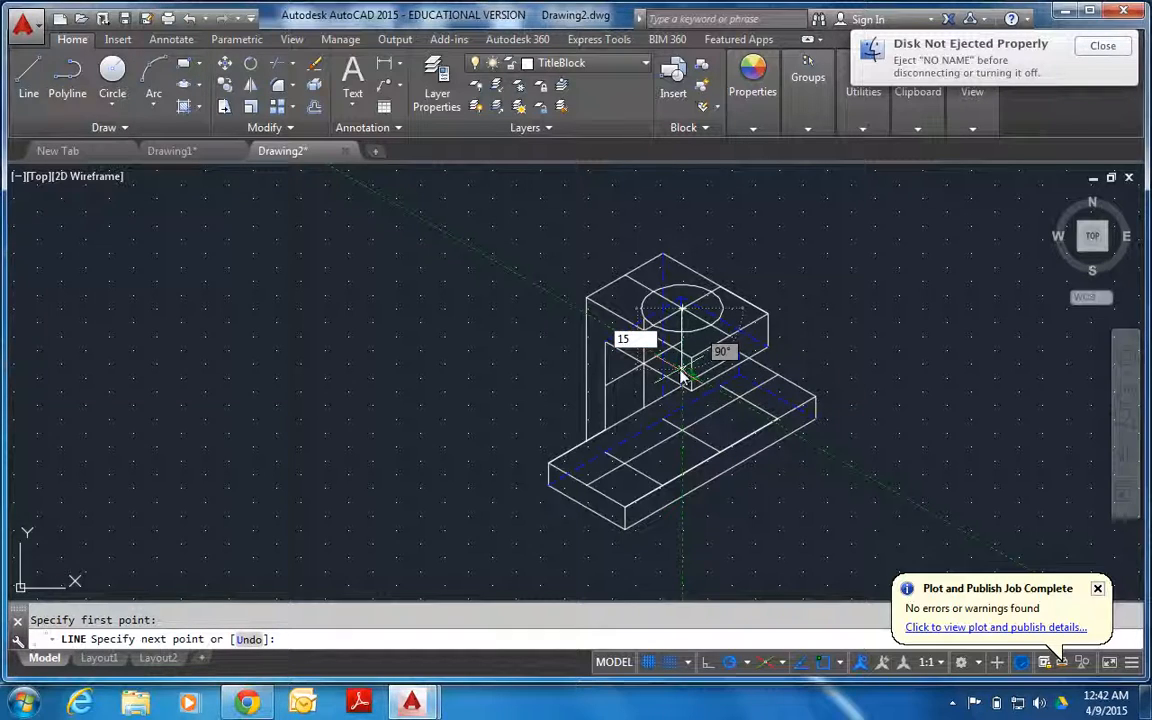
key("Return")
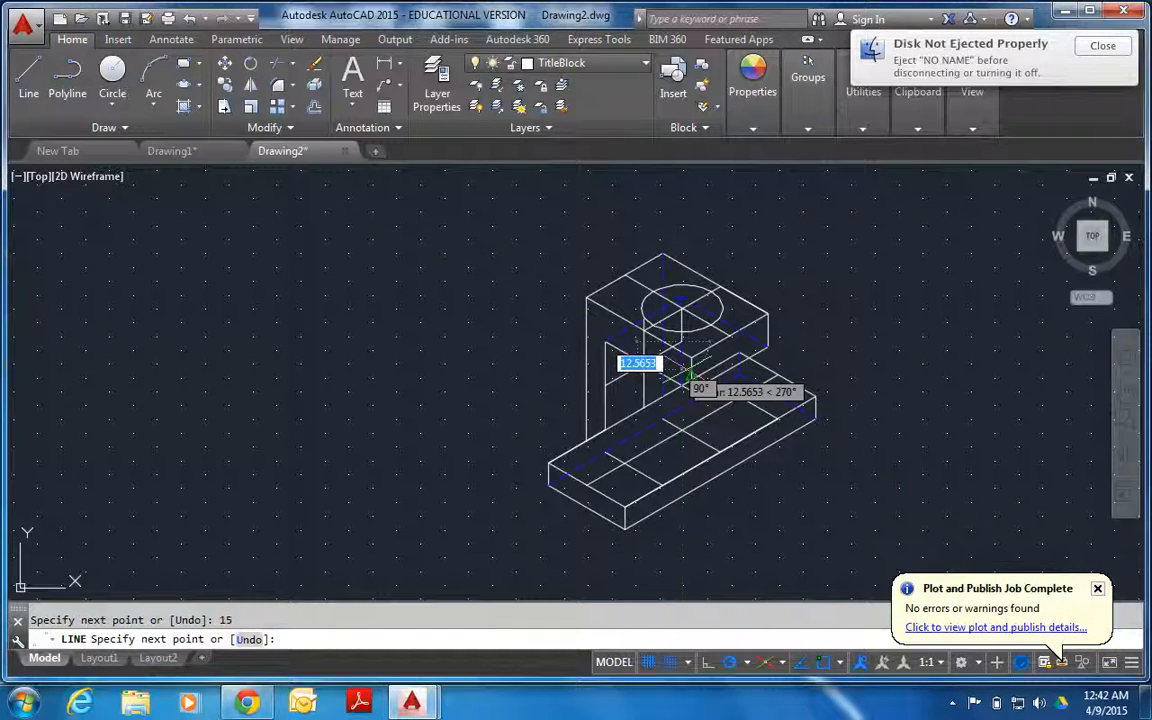
key("Return")
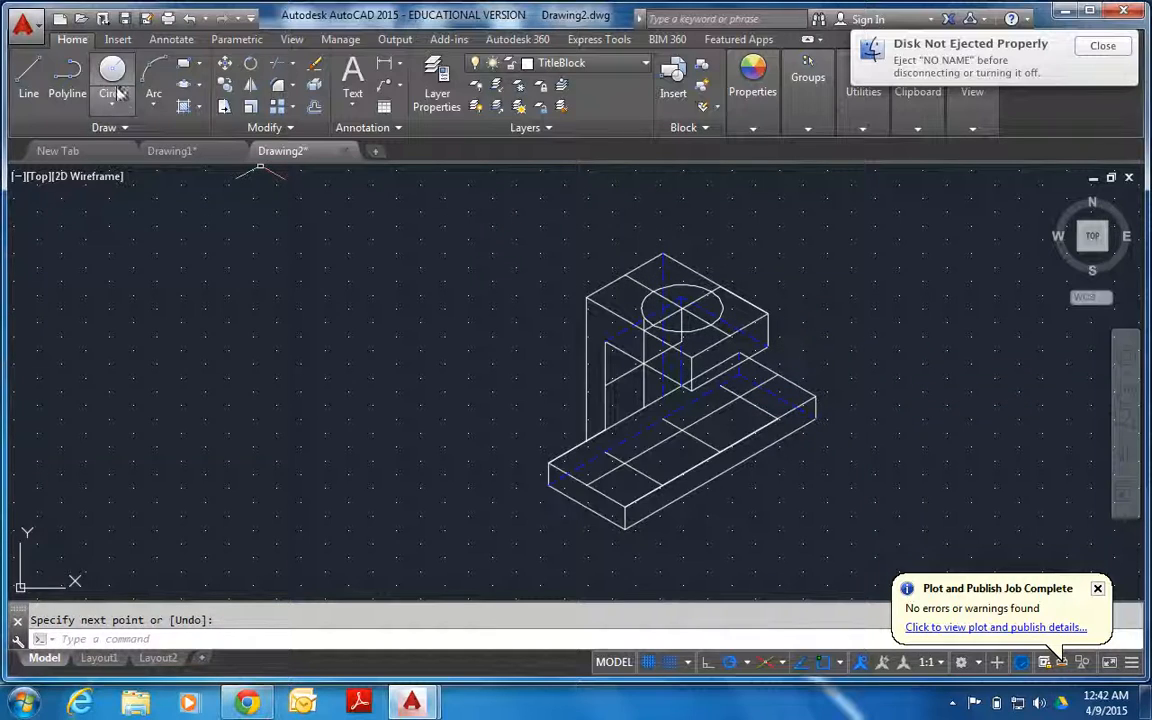
Draw a second isocircle of radius 15 centred on the lower end of the 15-unit vertical line.
left_click(198, 85)
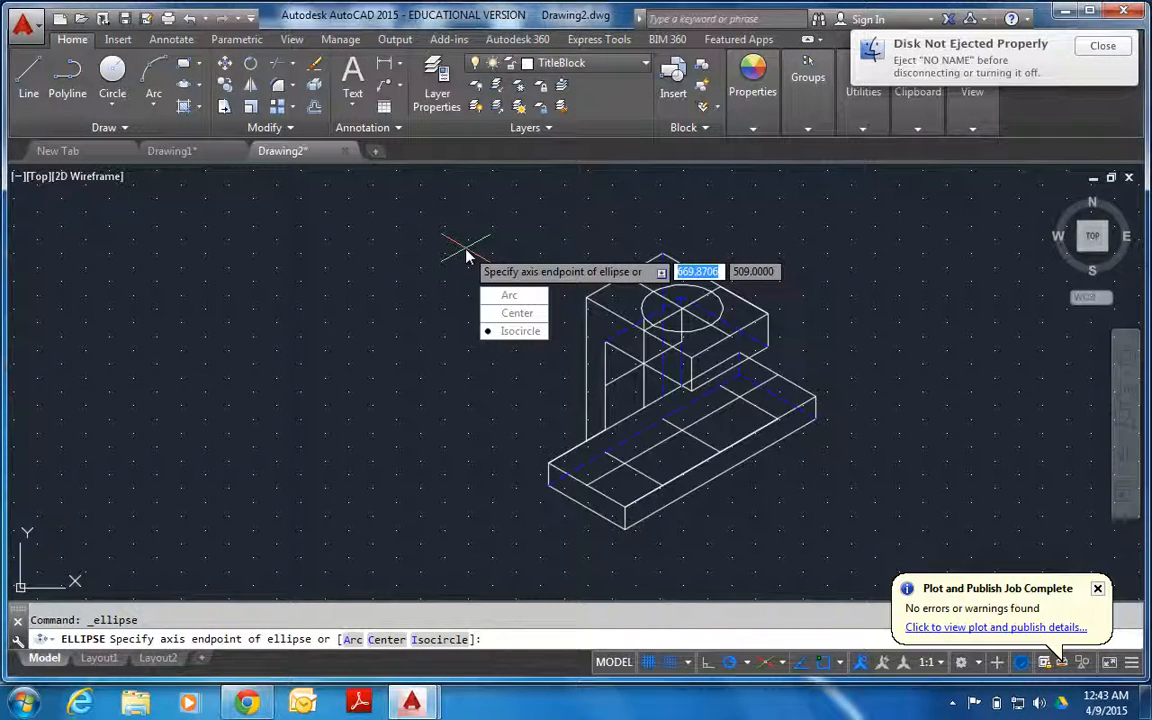
type("I")
key("Return")
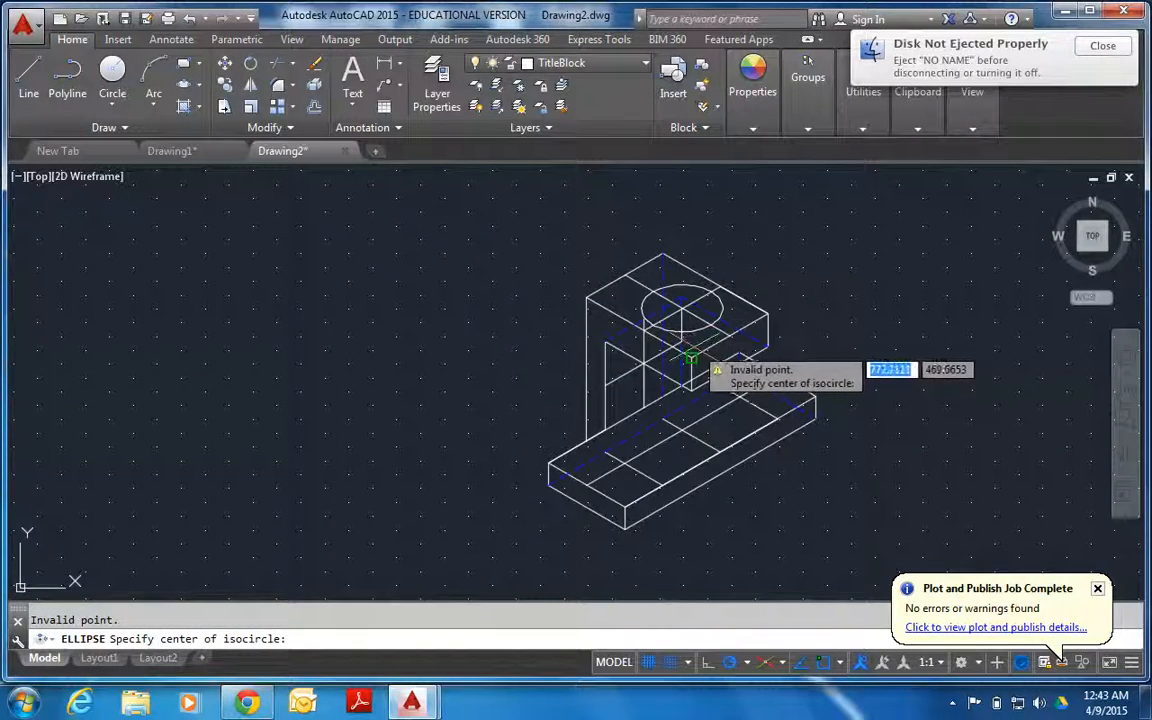
left_click(681, 336)
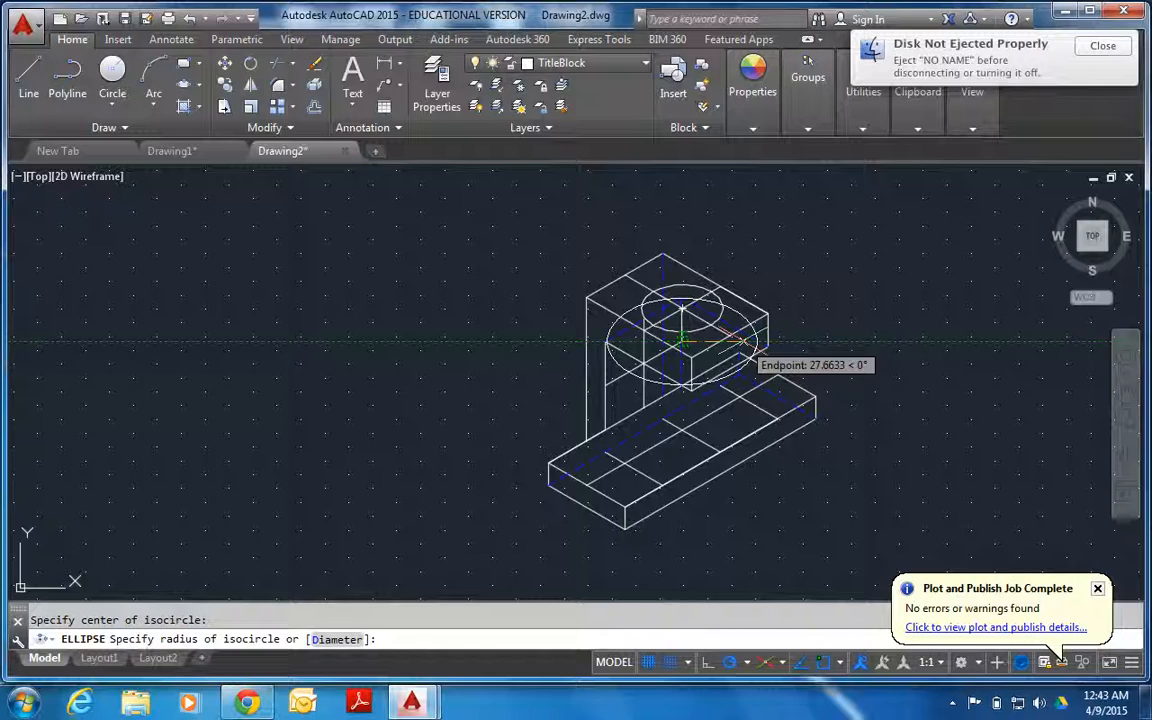
type("15")
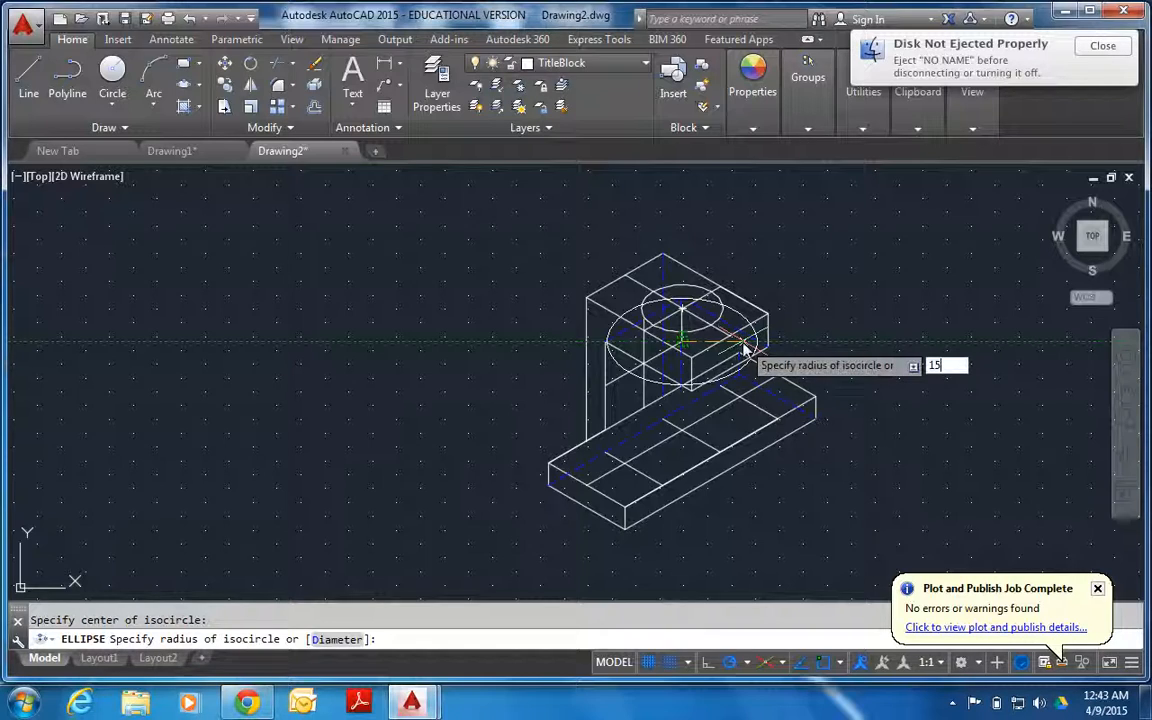
key("Return")
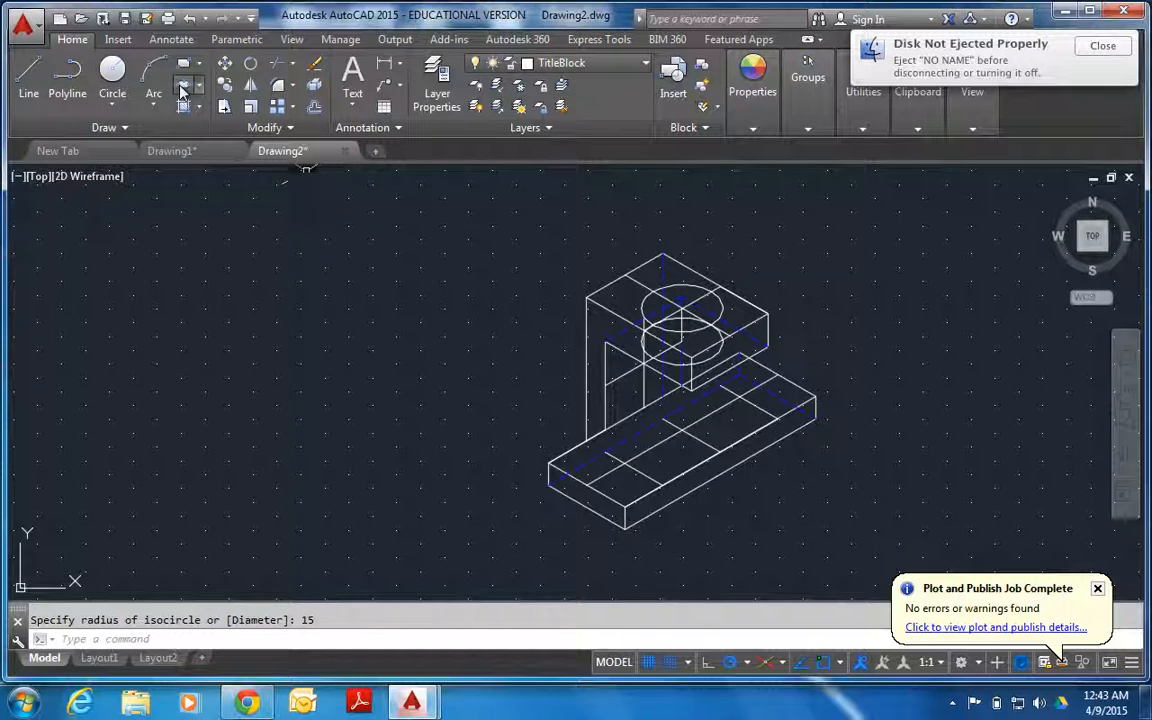
left_click(181, 90)
left_click(624, 463)
key("Escape")
left_click(183, 87)
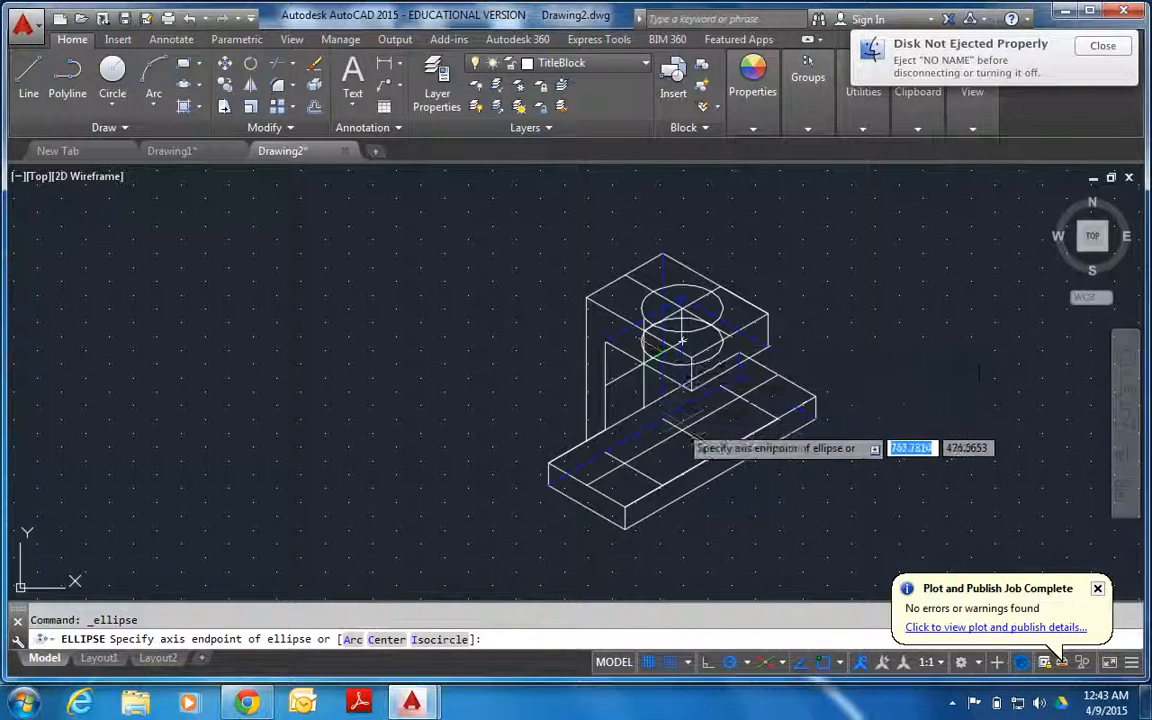
left_click(627, 463)
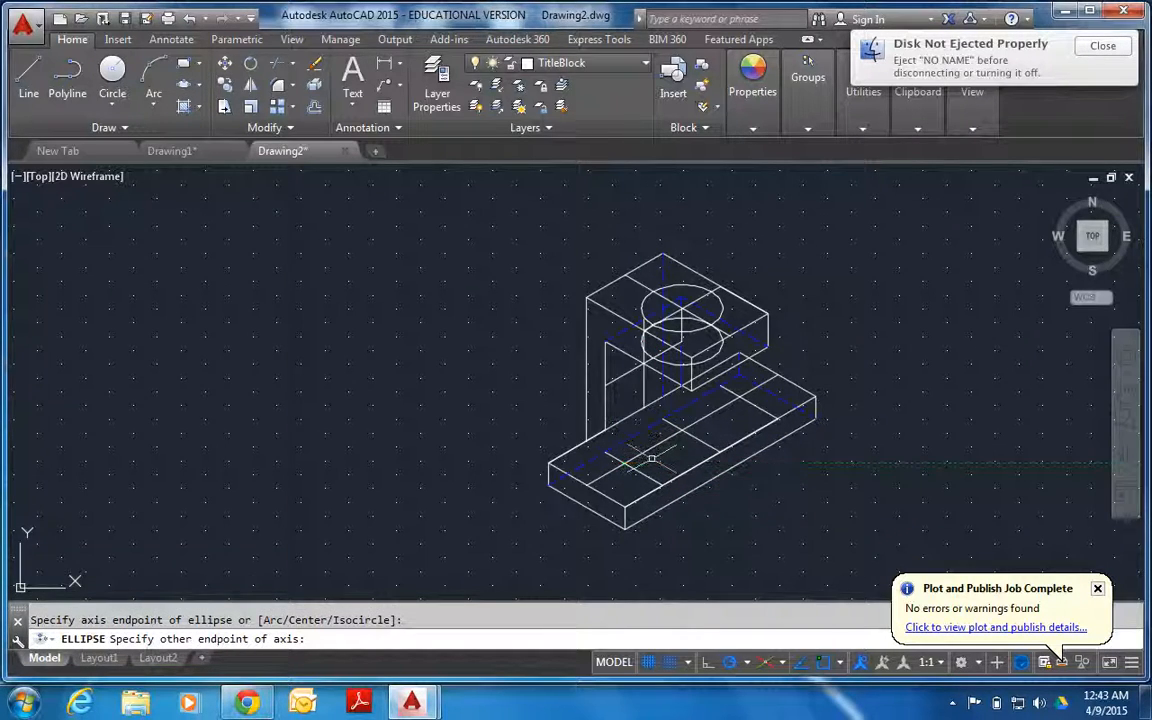
key("Escape")
left_click(181, 88)
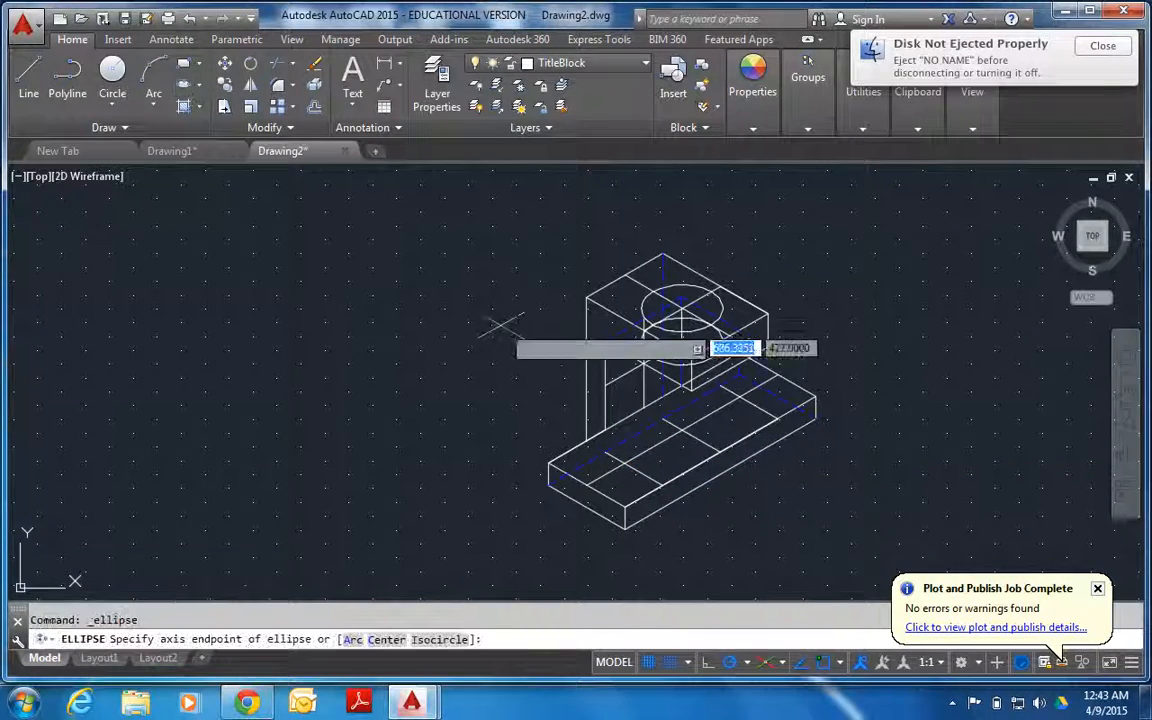
left_click(624, 463)
left_click(625, 463)
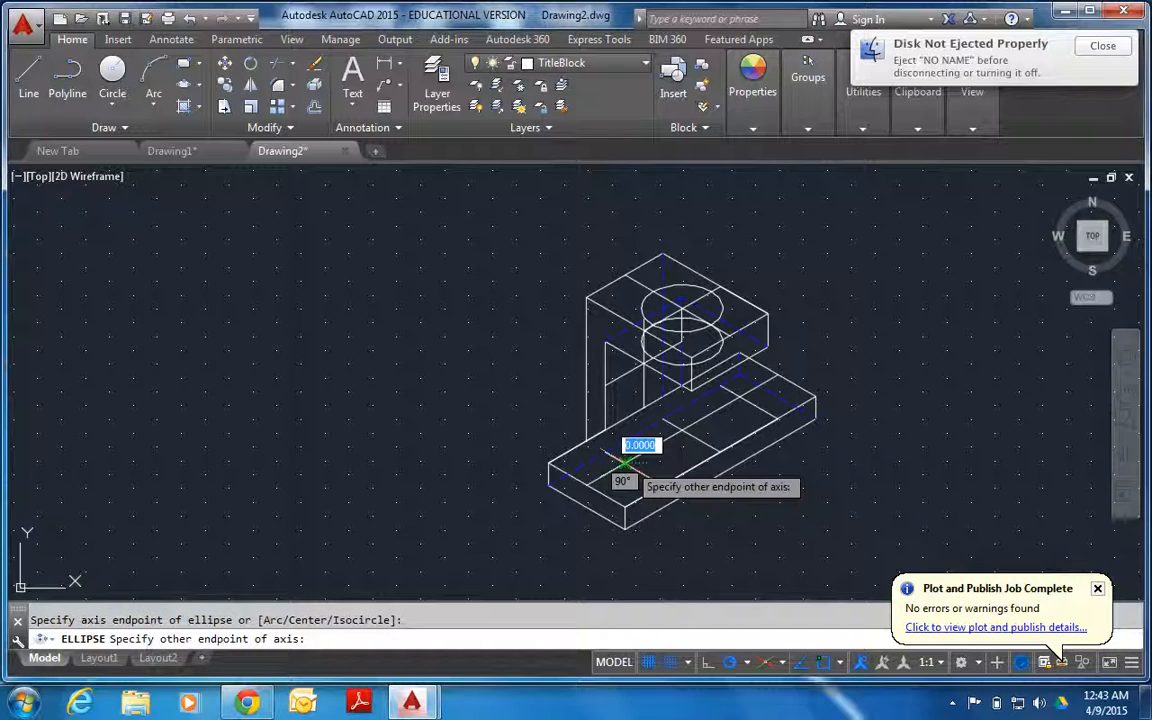
key("Escape")
Draw an isocircle of radius 10 on the base plate's top face, centred on the centre-line crossing nearest the front end.
key("Return")
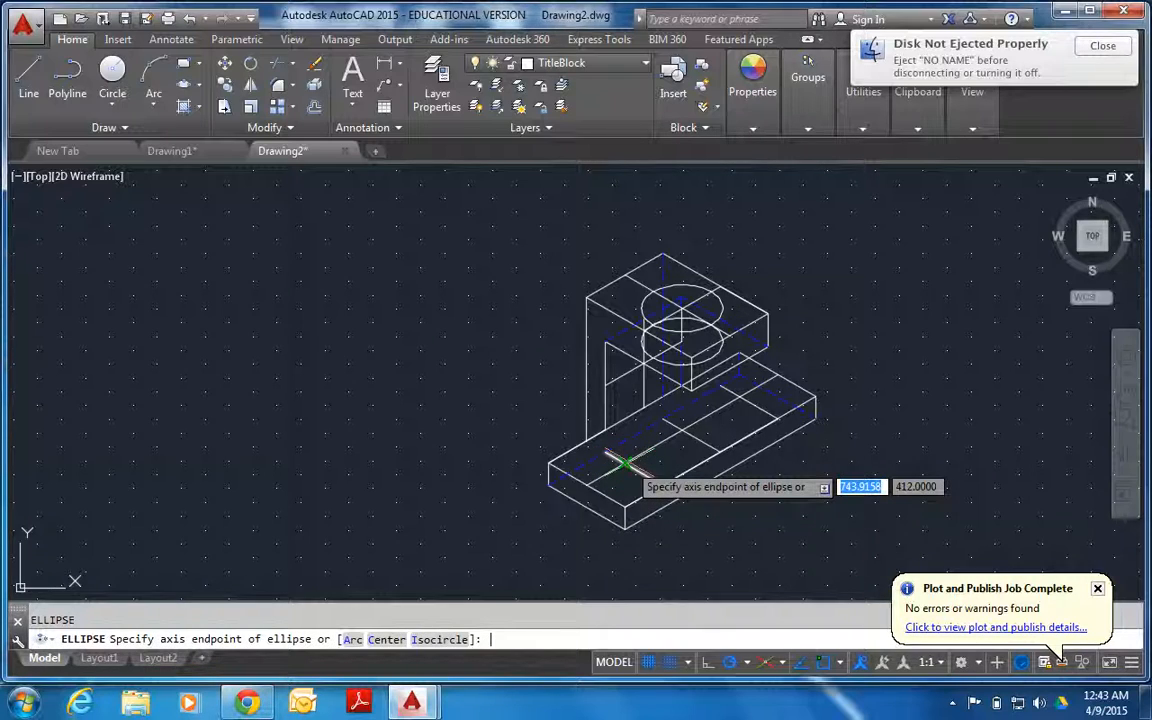
key("Down")
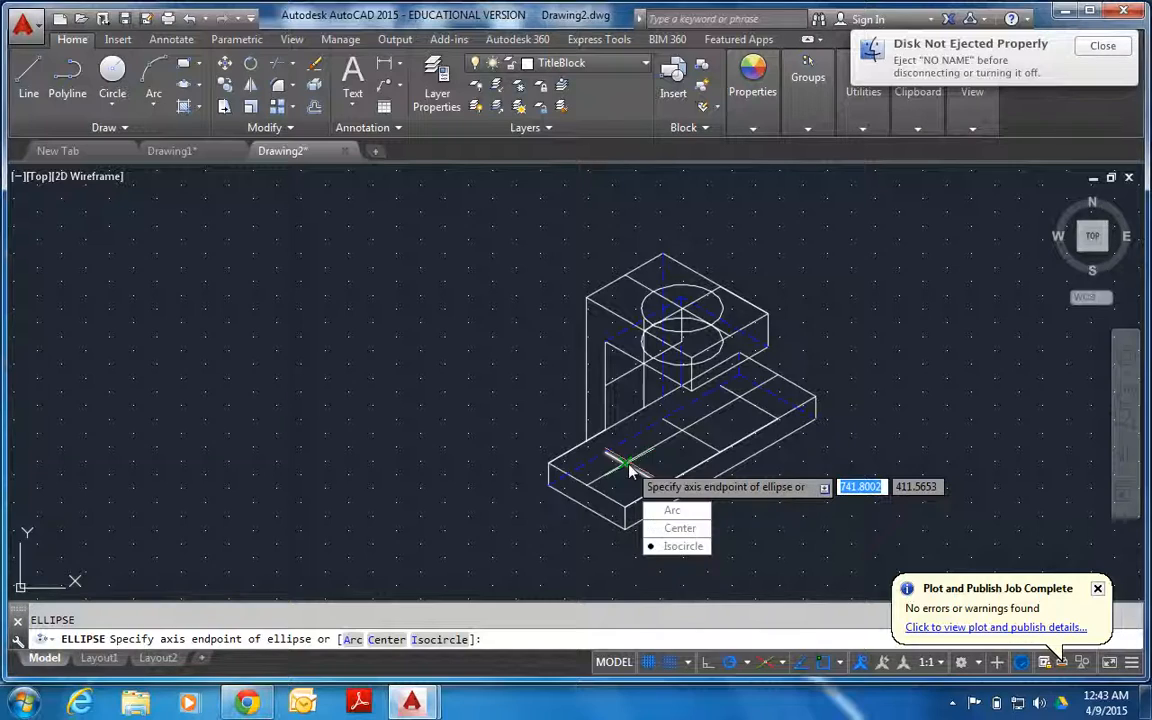
key("Return")
left_click(621, 463)
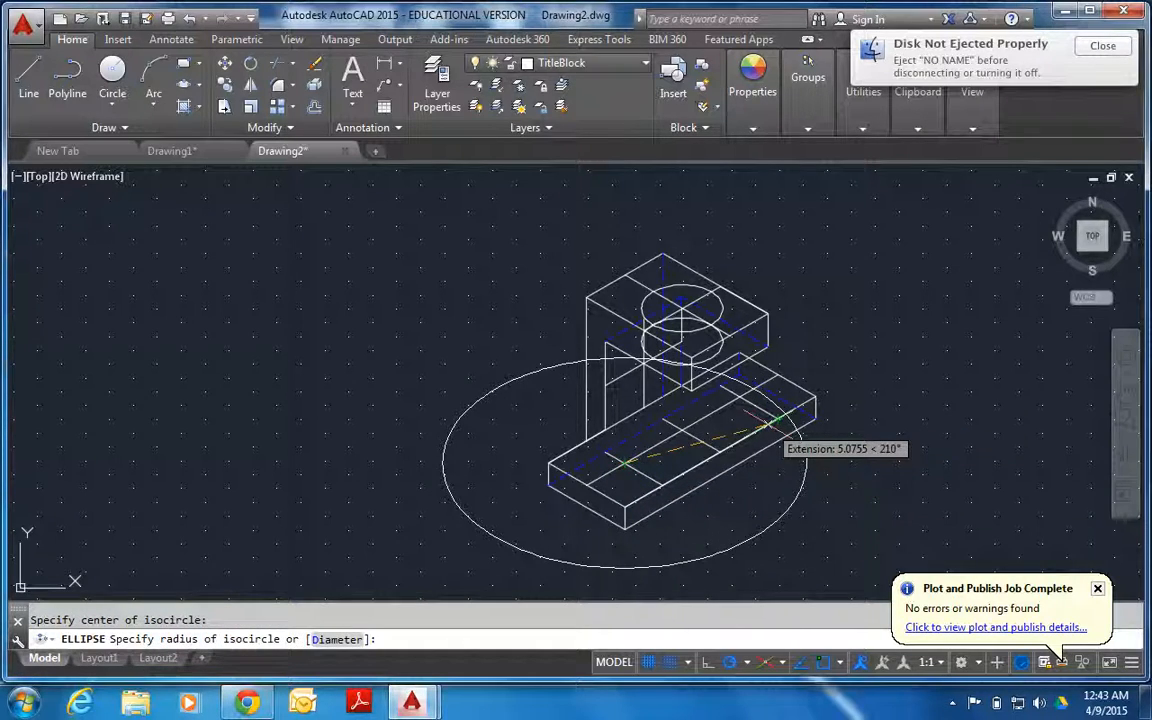
type("10")
key("Return")
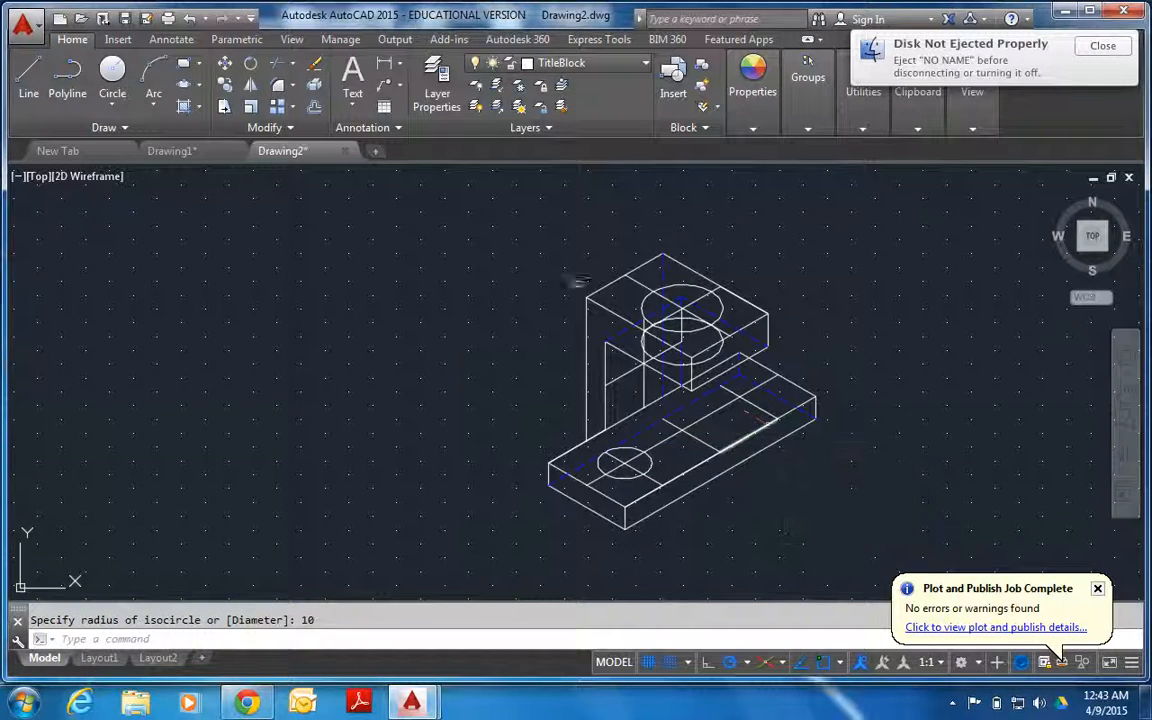
Draw a vertical line 10 units straight down from the centre of the base plate's isocircle.
left_click(28, 93)
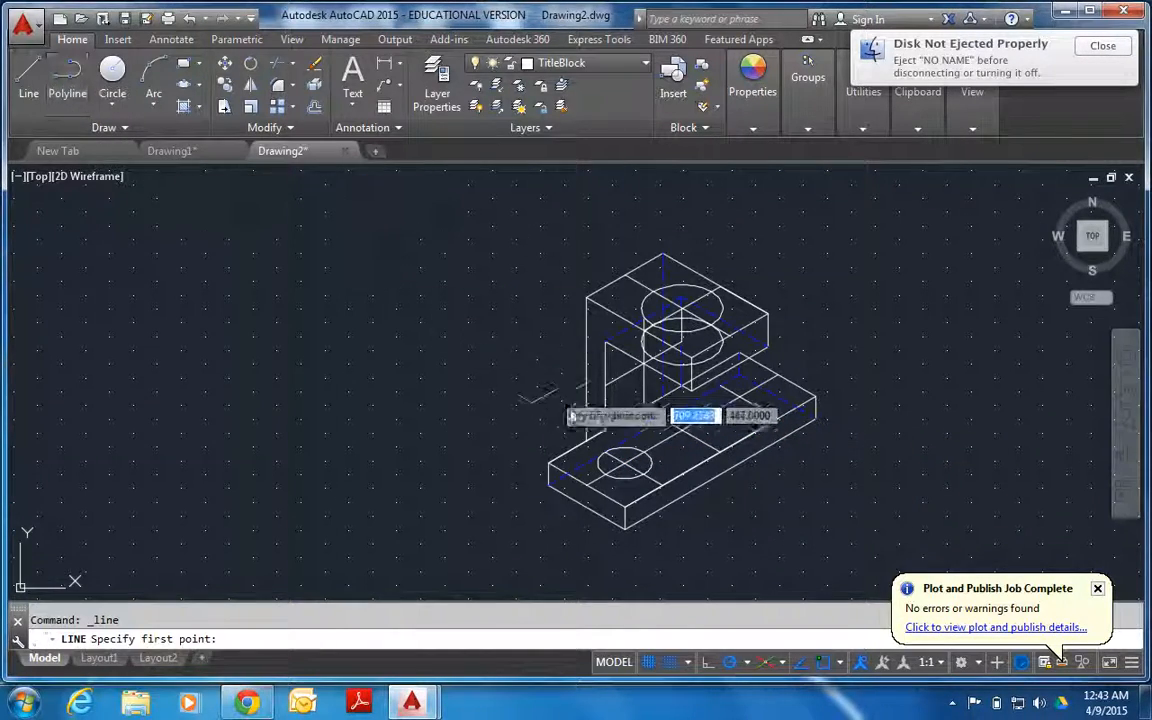
left_click(622, 463)
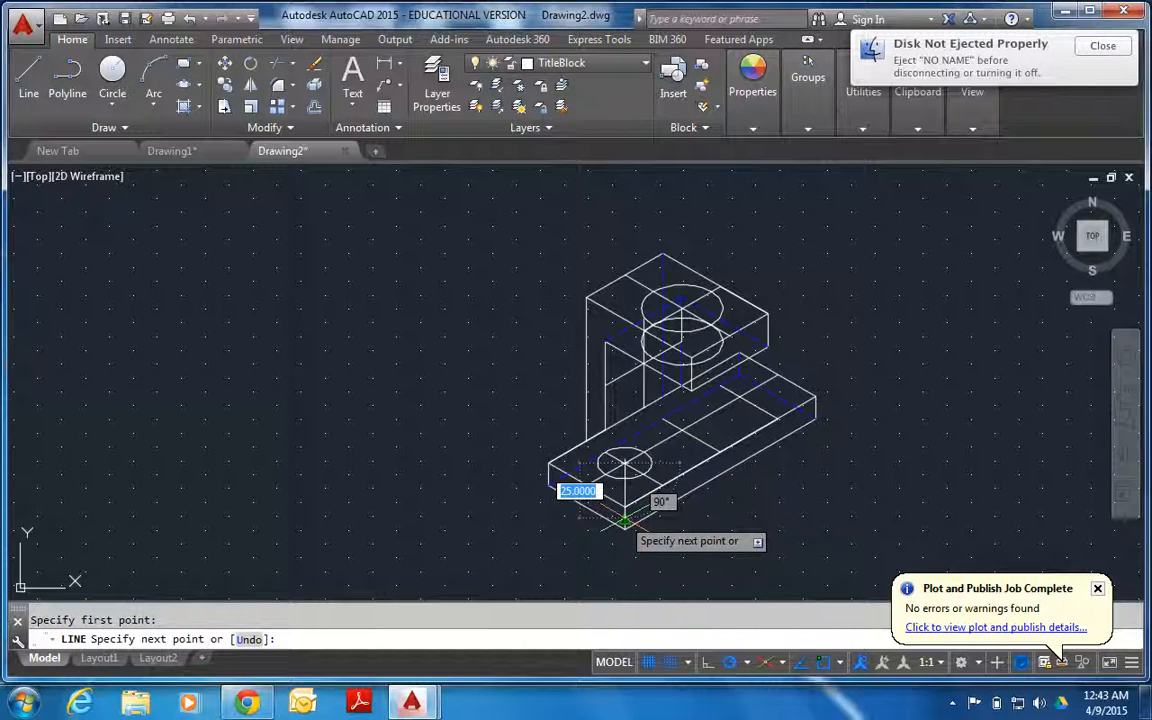
type("10")
key("Return")
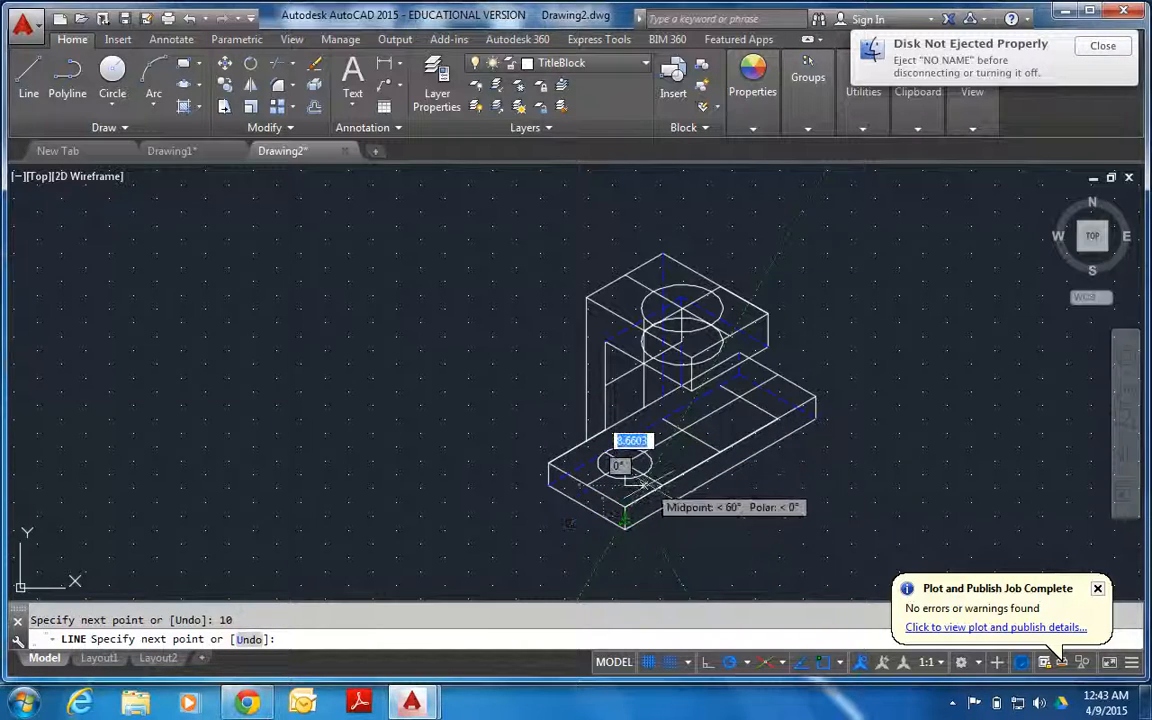
key("Return")
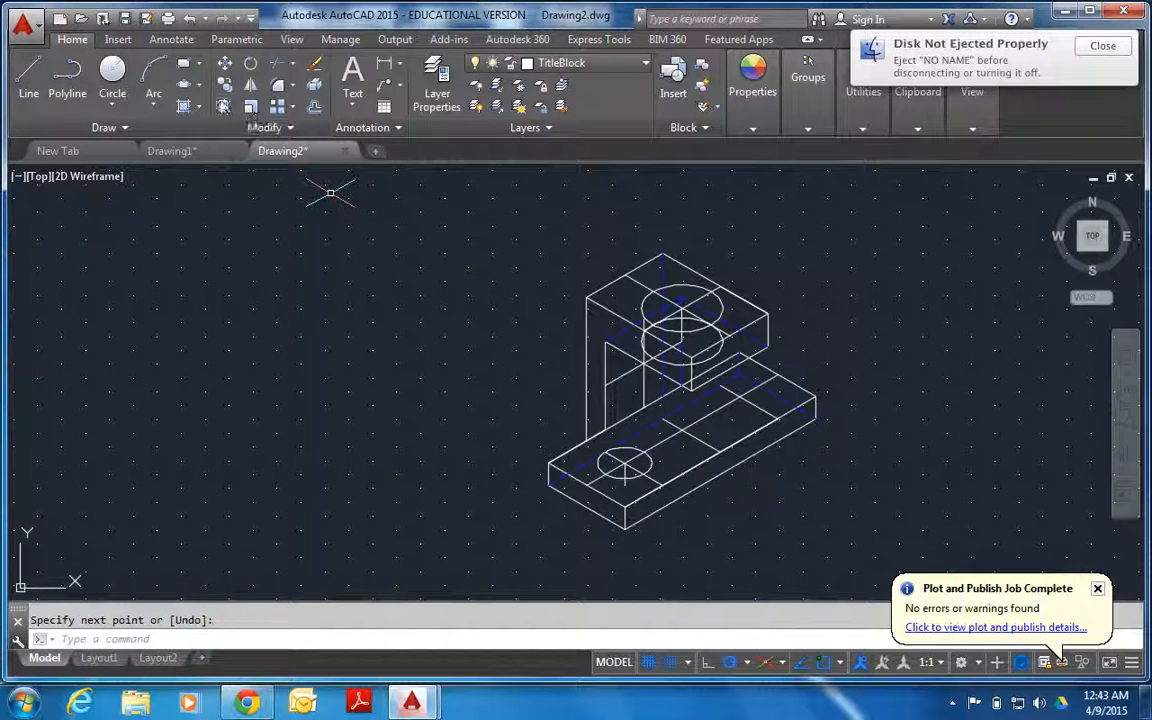
Draw a second isocircle of radius 10 centred on the lower end of the base plate's 10-unit vertical line.
left_click(186, 85)
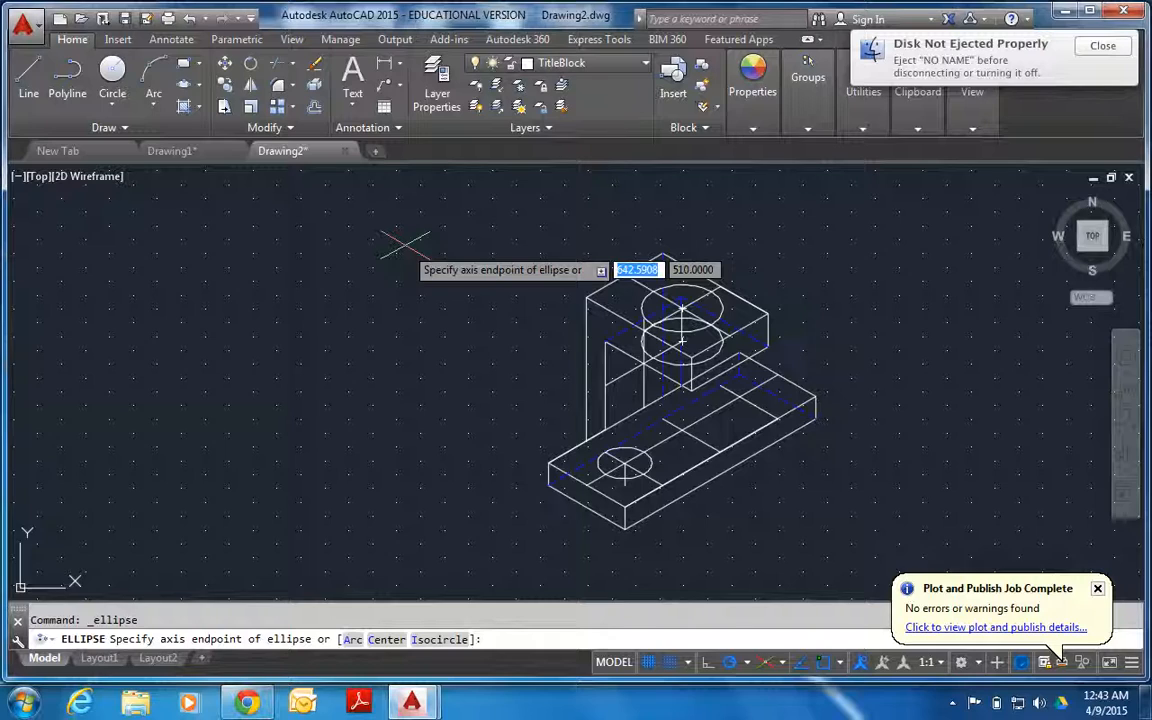
key("Down")
key("Down")
key("Down")
key("Return")
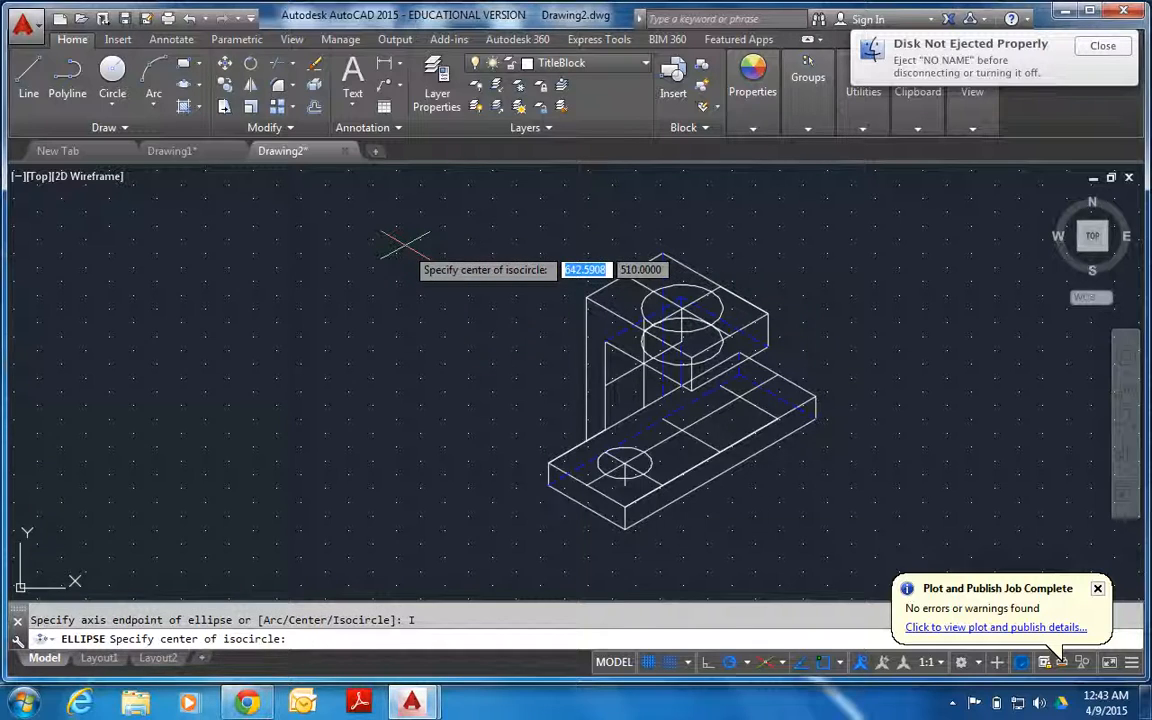
left_click(624, 485)
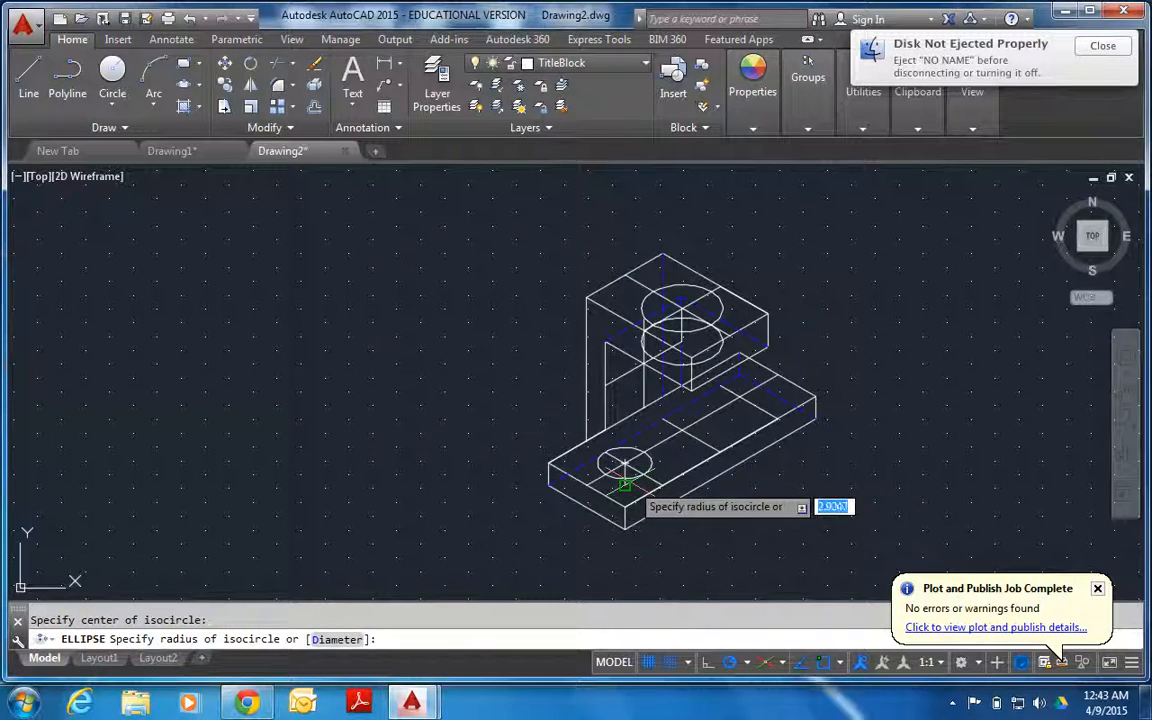
type("10")
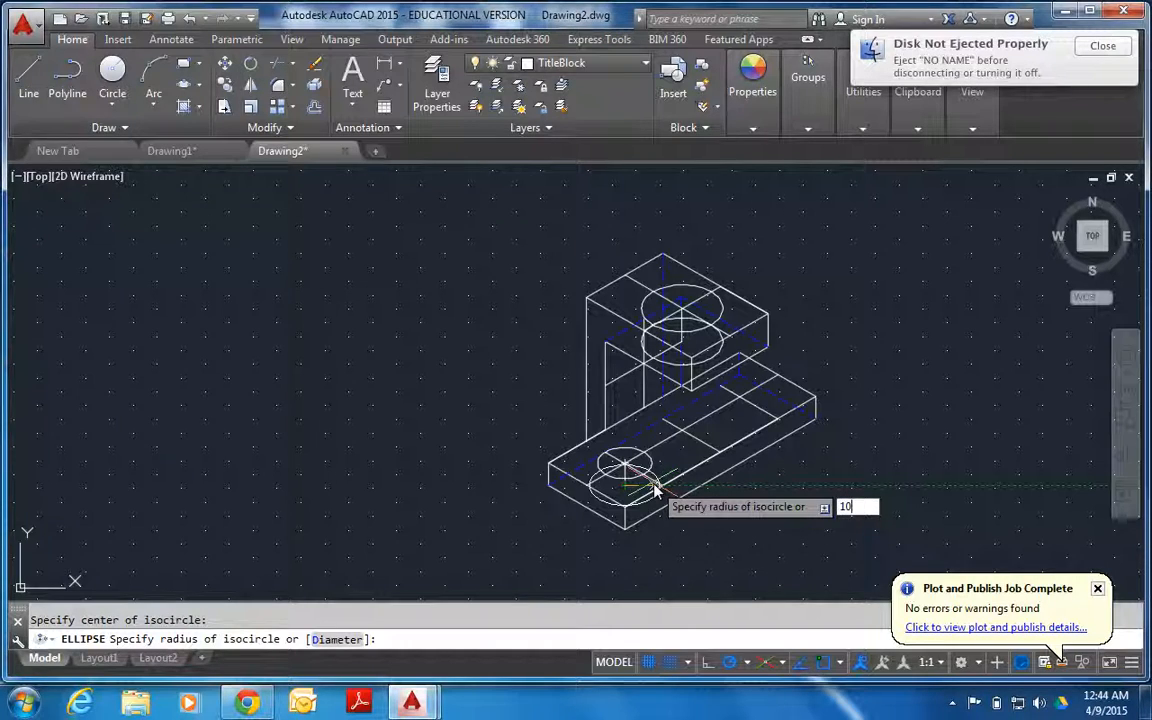
key("Return")
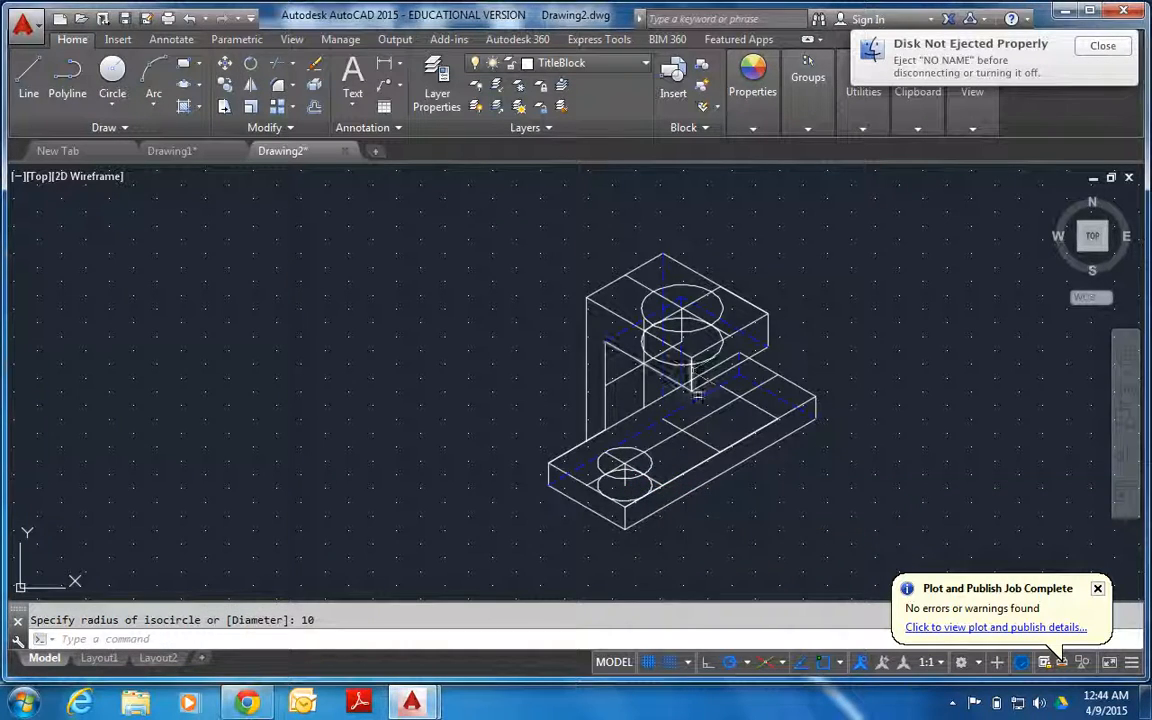
Try to copy the base plate's two full isocircles to the other two centre-line crossings.
left_click(651, 462)
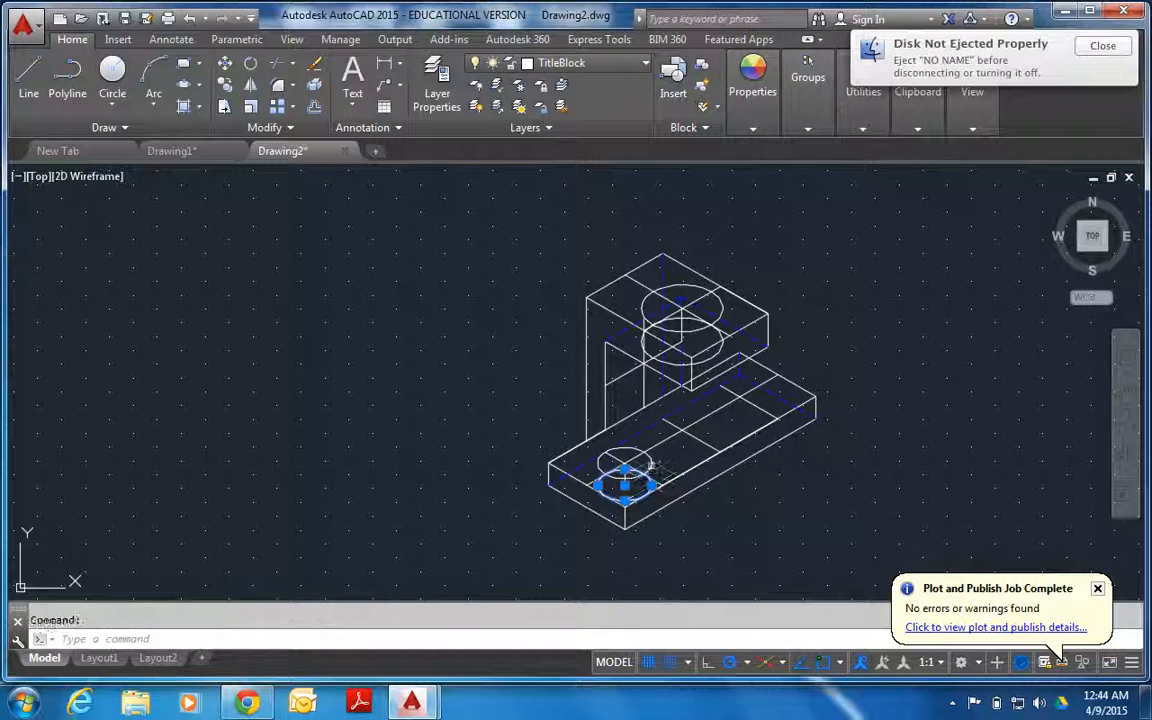
left_click(225, 86)
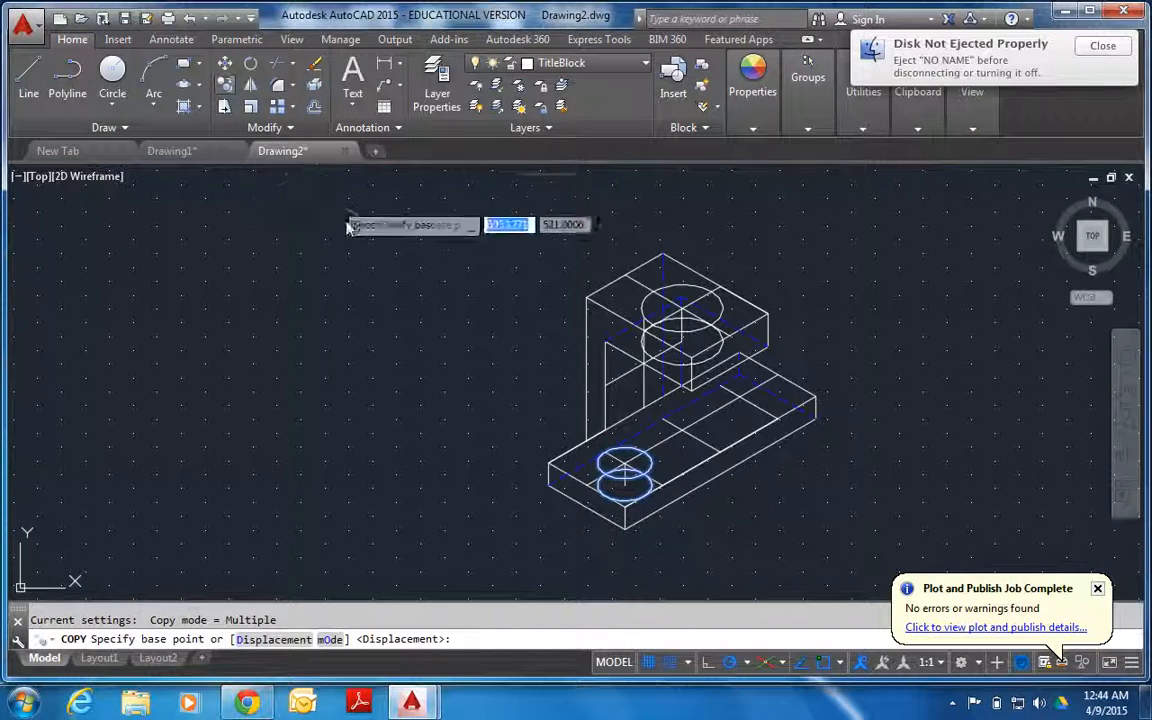
left_click(622, 472)
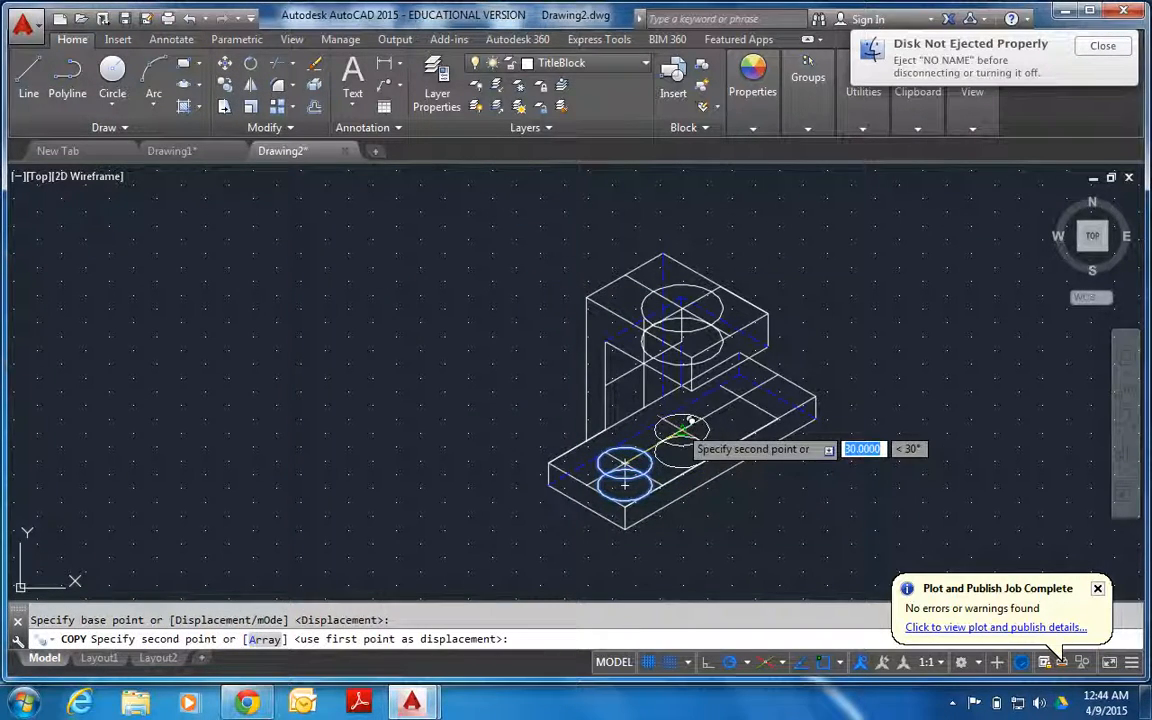
left_click(681, 453)
left_click(738, 418)
key("Escape")
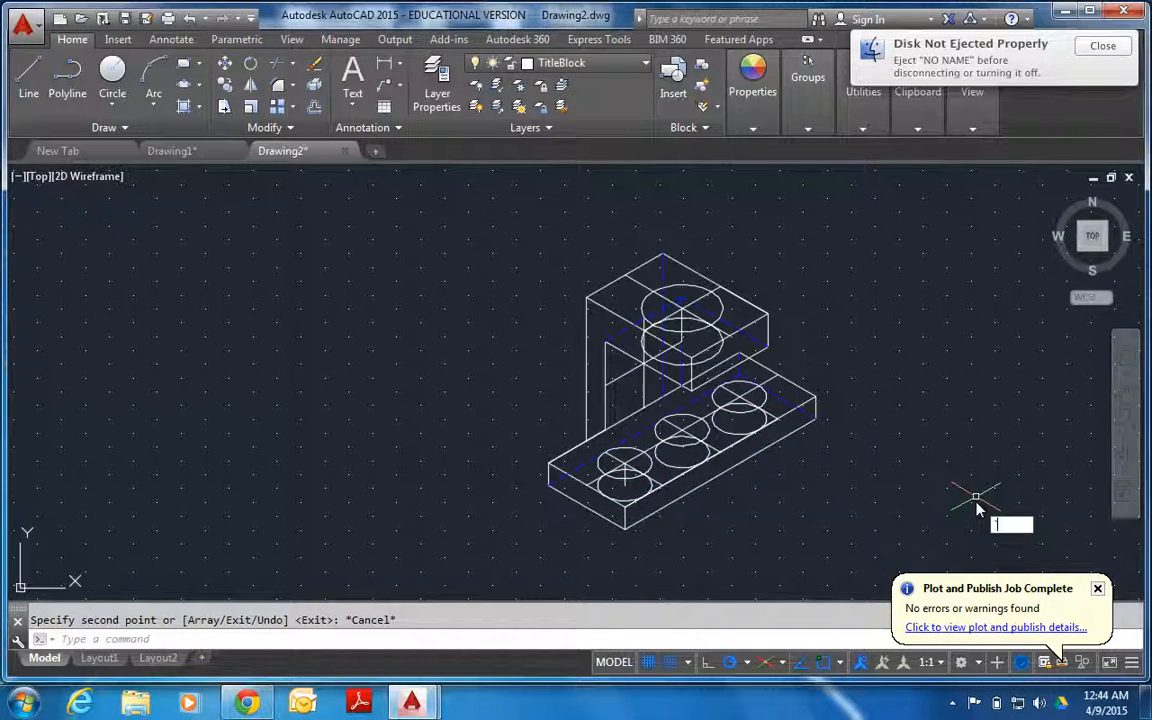
key("Escape")
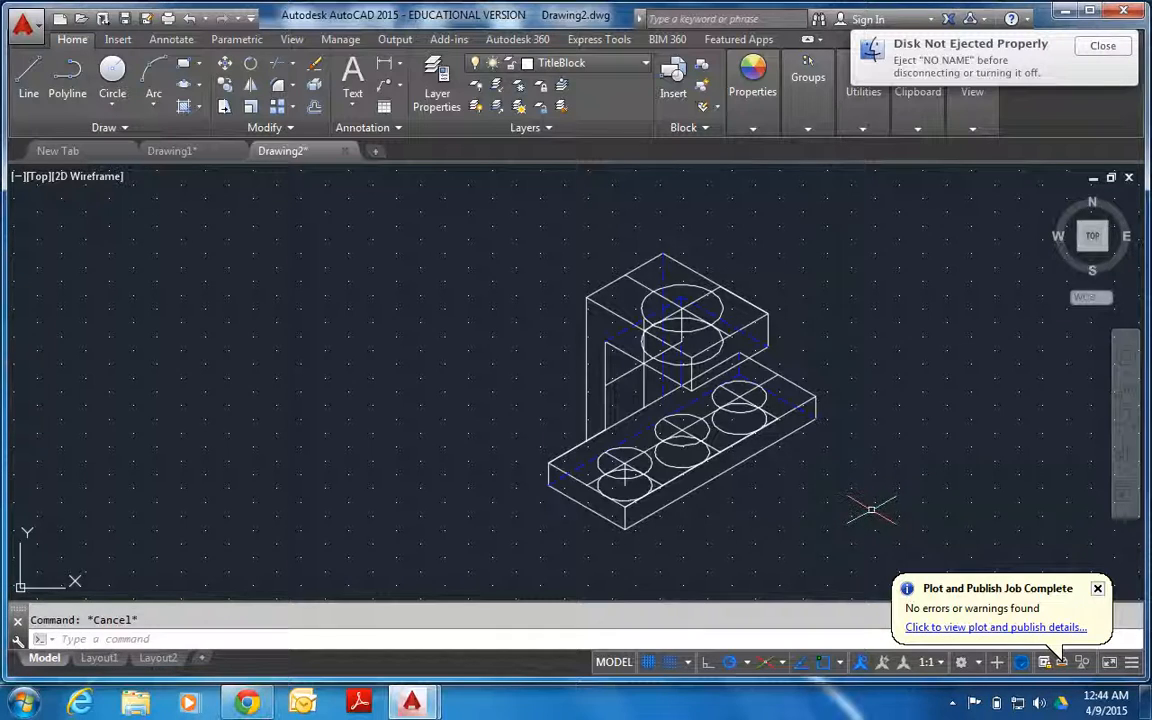
Undo the copies of the base plate's isocircles, keeping the original lower isocircle.
key("ctrl+z")
key("ctrl+z")
key("ctrl+z")
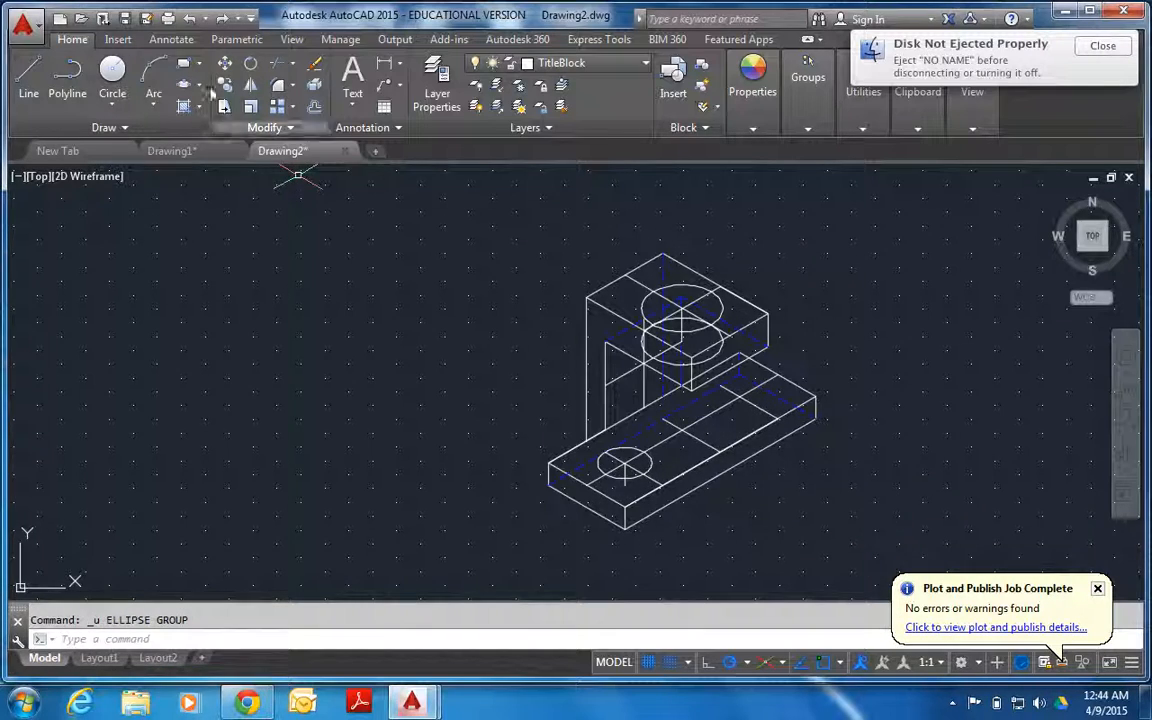
left_click(222, 18)
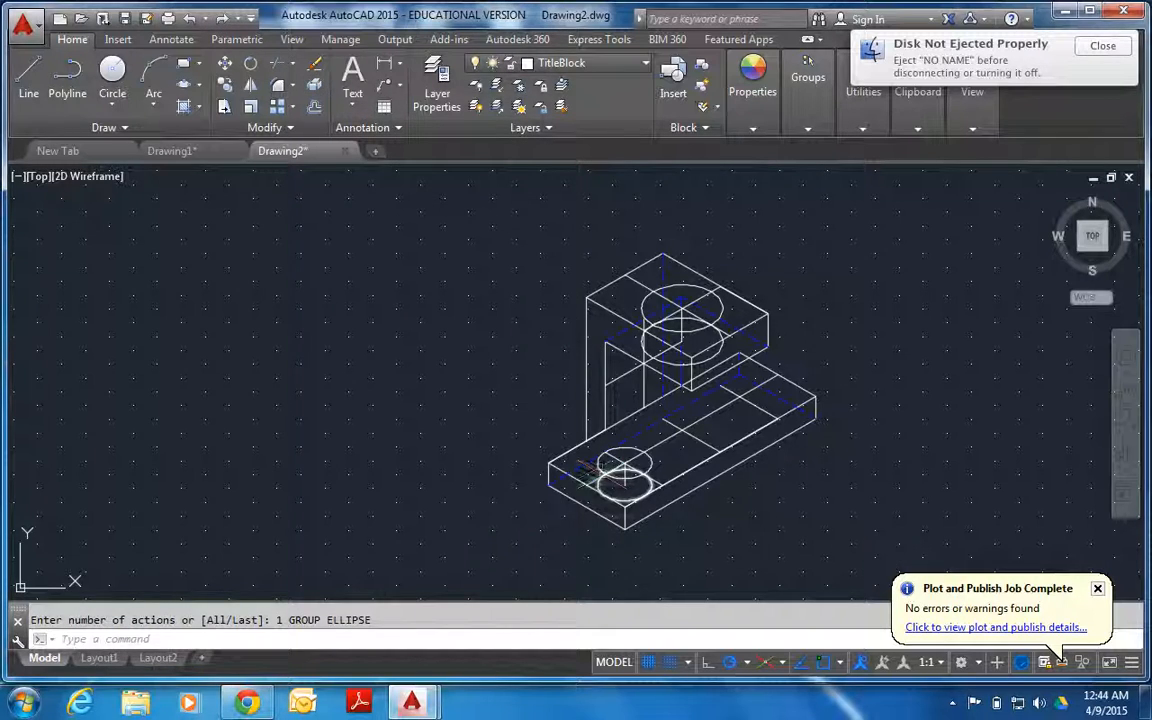
key("Escape")
Trim away the part of the base plate's lower isocircle outside the upper isocircle, using the upper one as cutting edge.
scroll(776, 512, "up", 6)
left_click(776, 512)
left_click(768, 448)
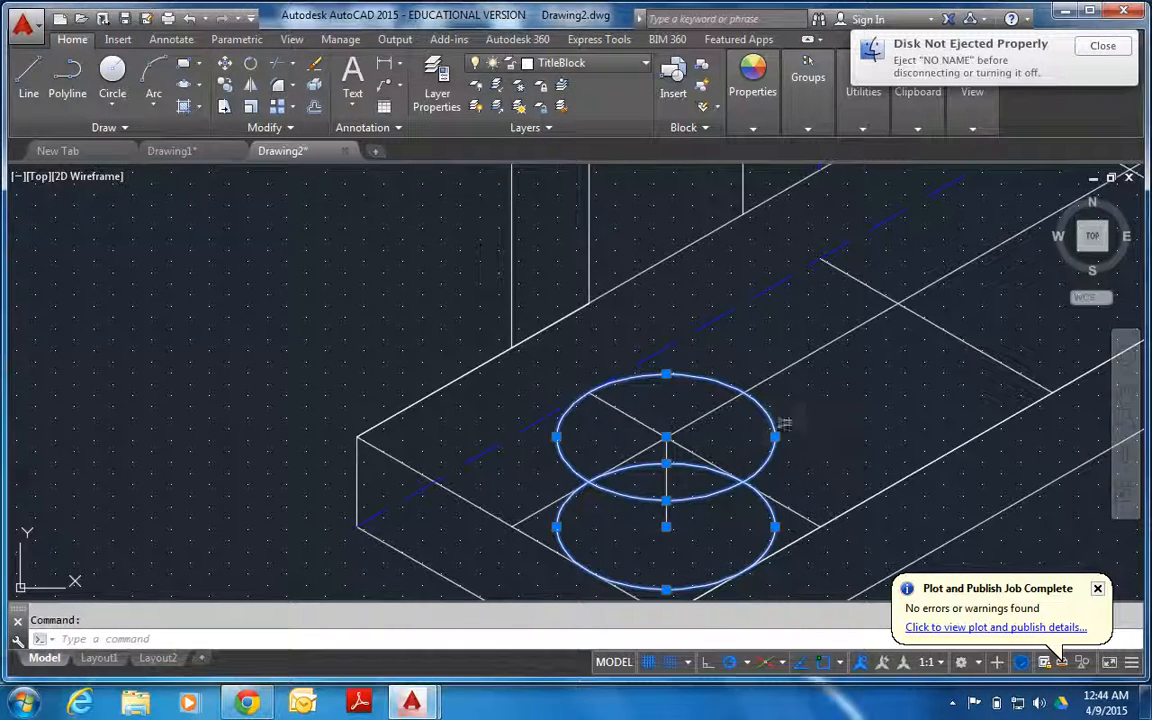
key("Escape")
left_click(776, 443)
left_click(498, 333)
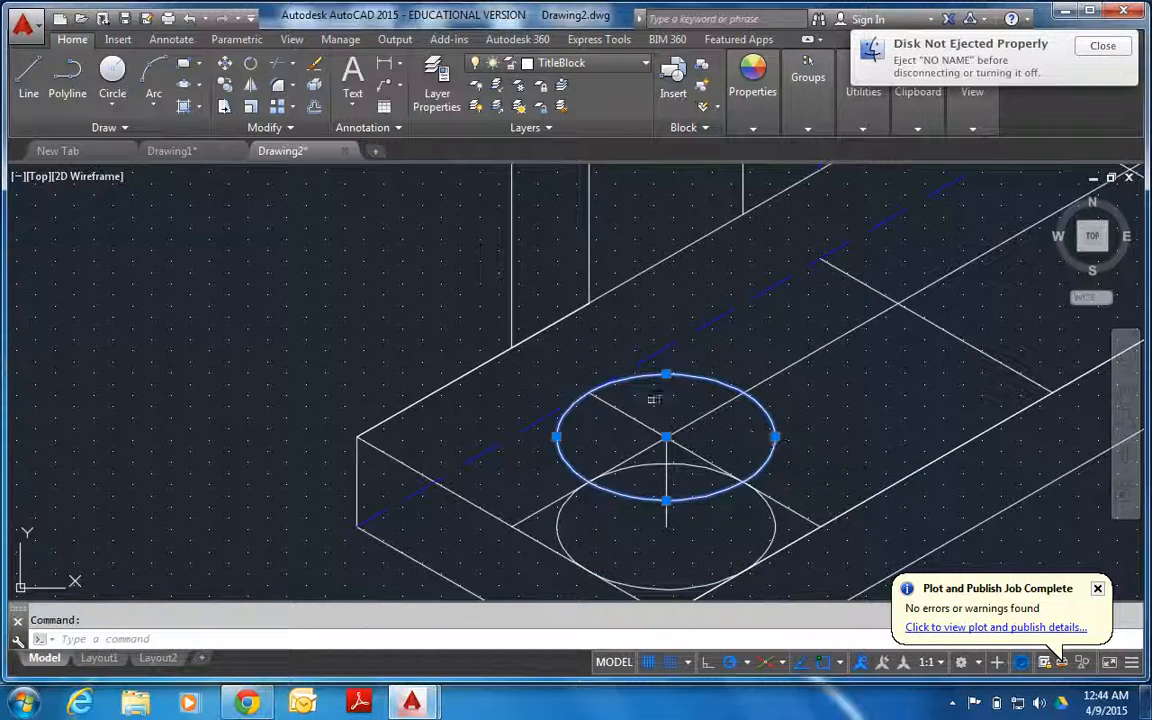
left_click(276, 66)
left_click(772, 527)
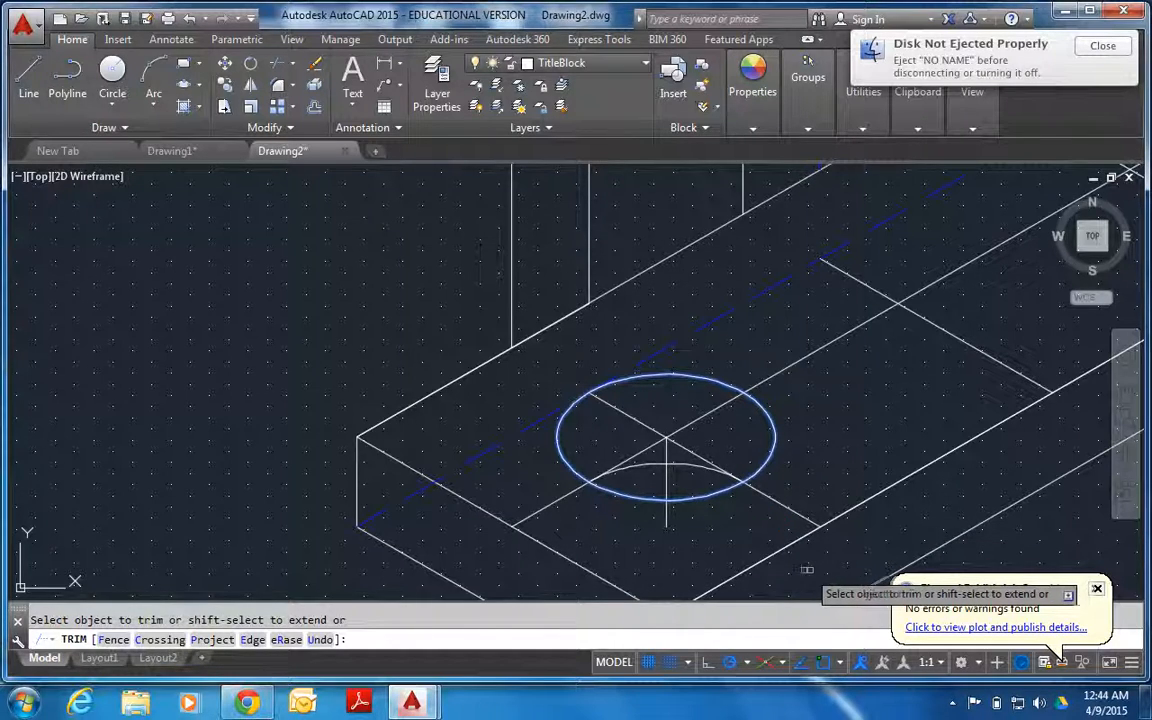
key("Escape")
Copy the upper isocircle and the trimmed arc from the hole's centre to the other two centre-line crossings on the base plate.
left_click(707, 472)
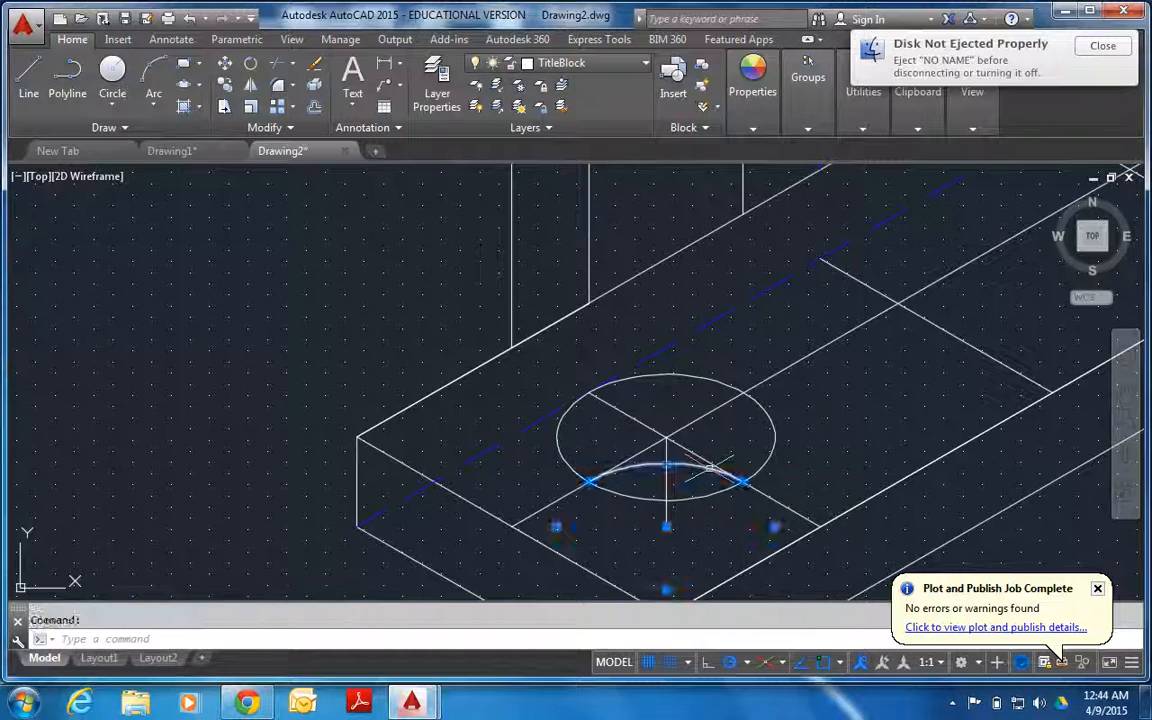
left_click(773, 430)
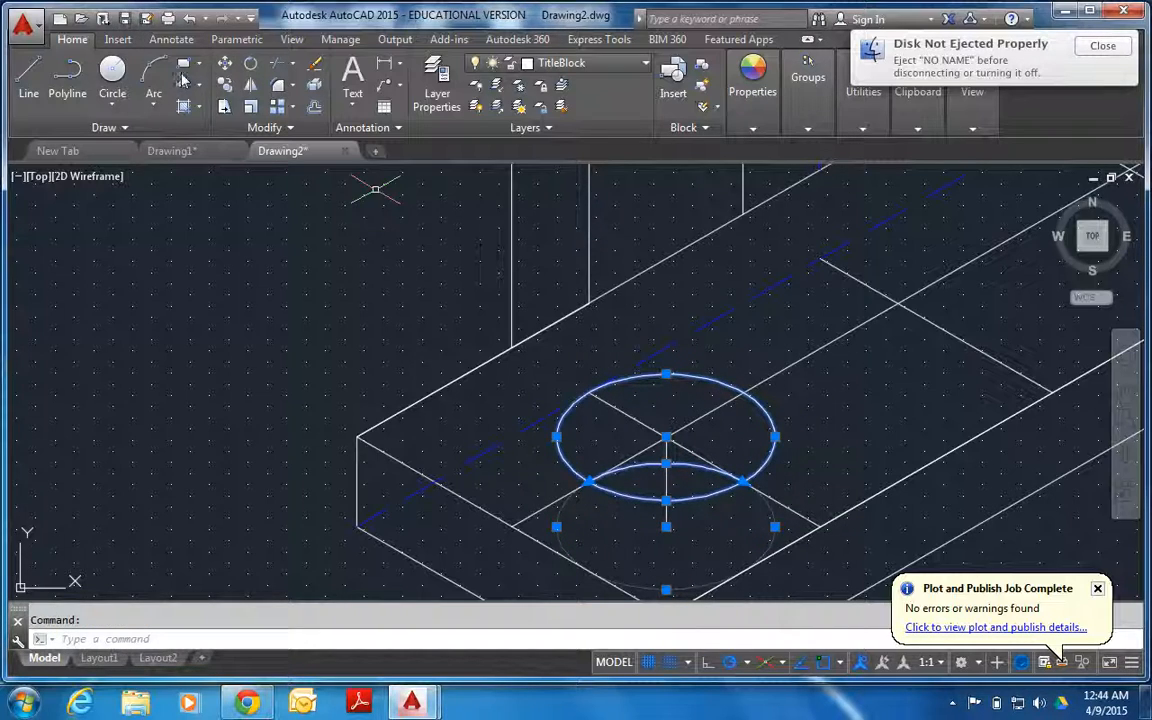
left_click(225, 85)
left_click(666, 438)
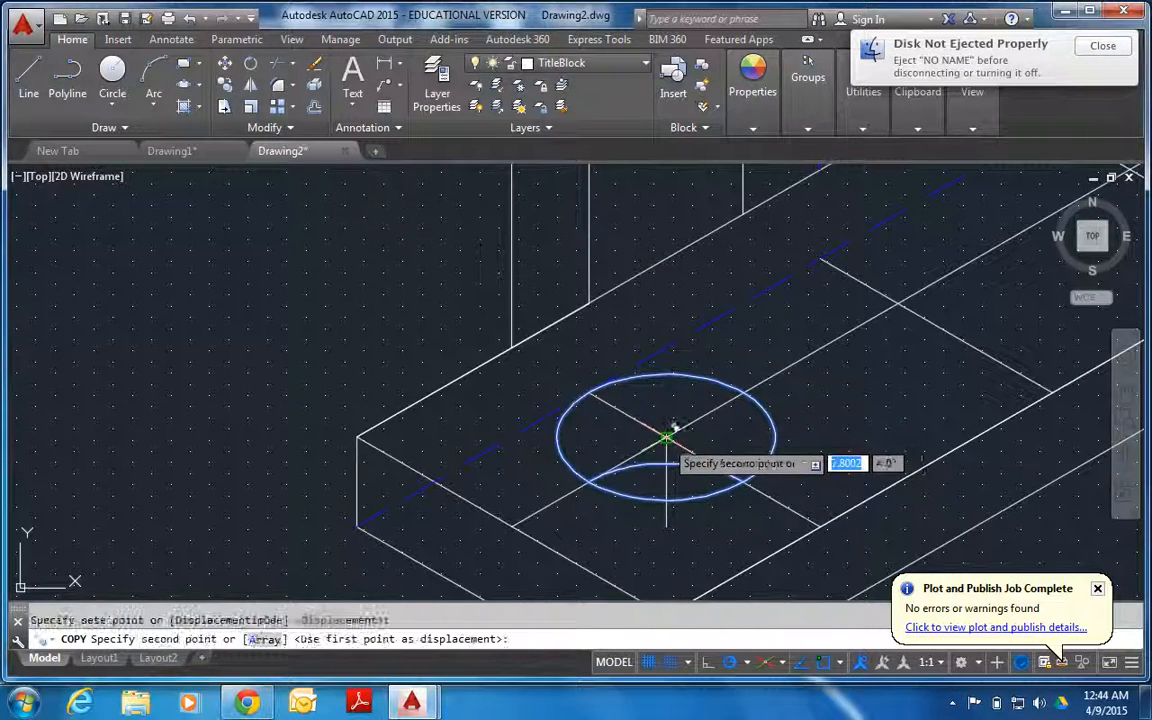
left_click(893, 306)
scroll(1025, 400, "down", 6)
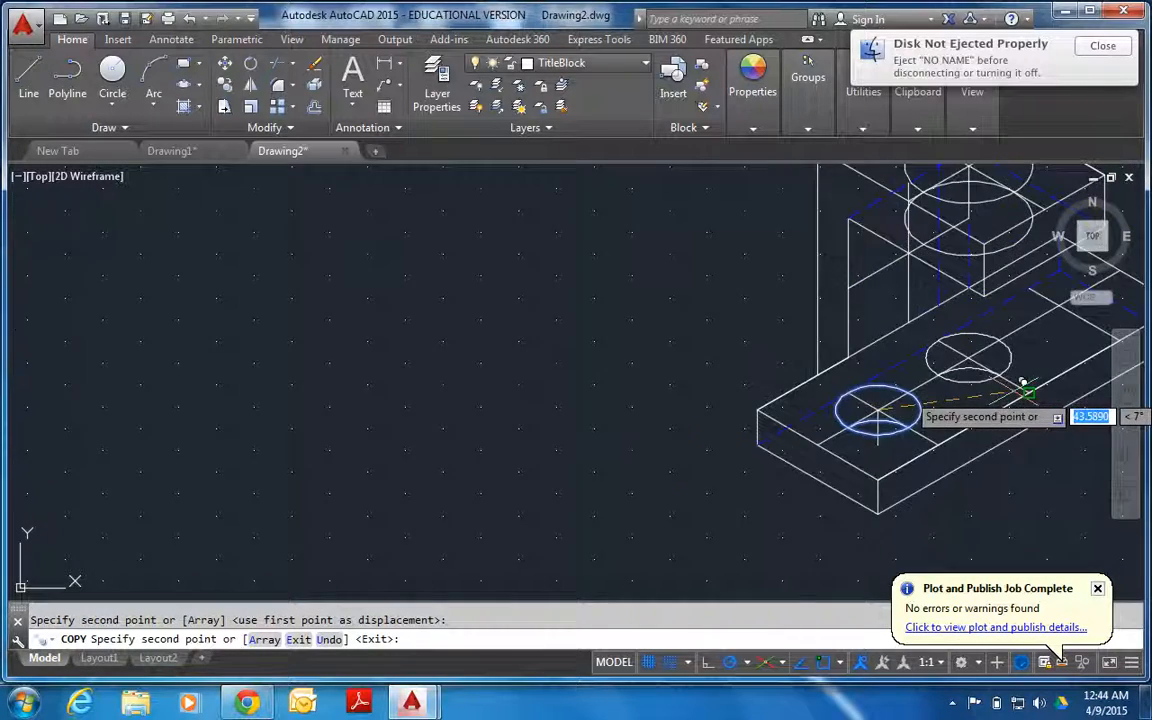
scroll(1028, 384, "up", 6)
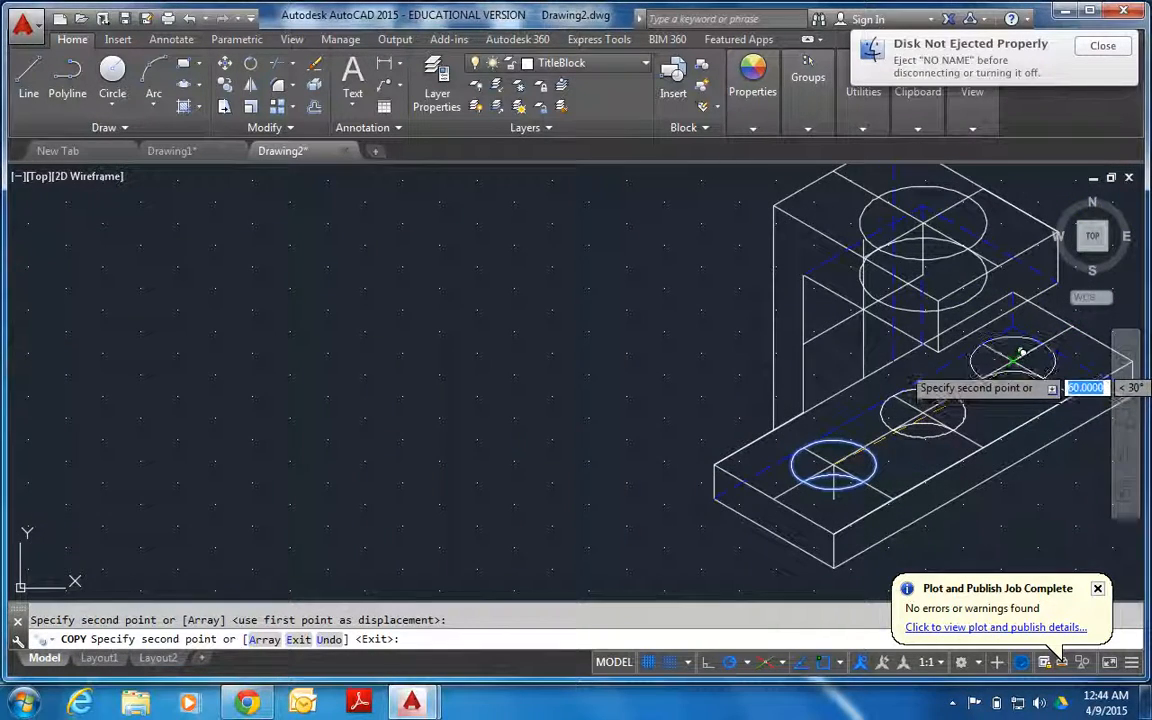
key("Escape")
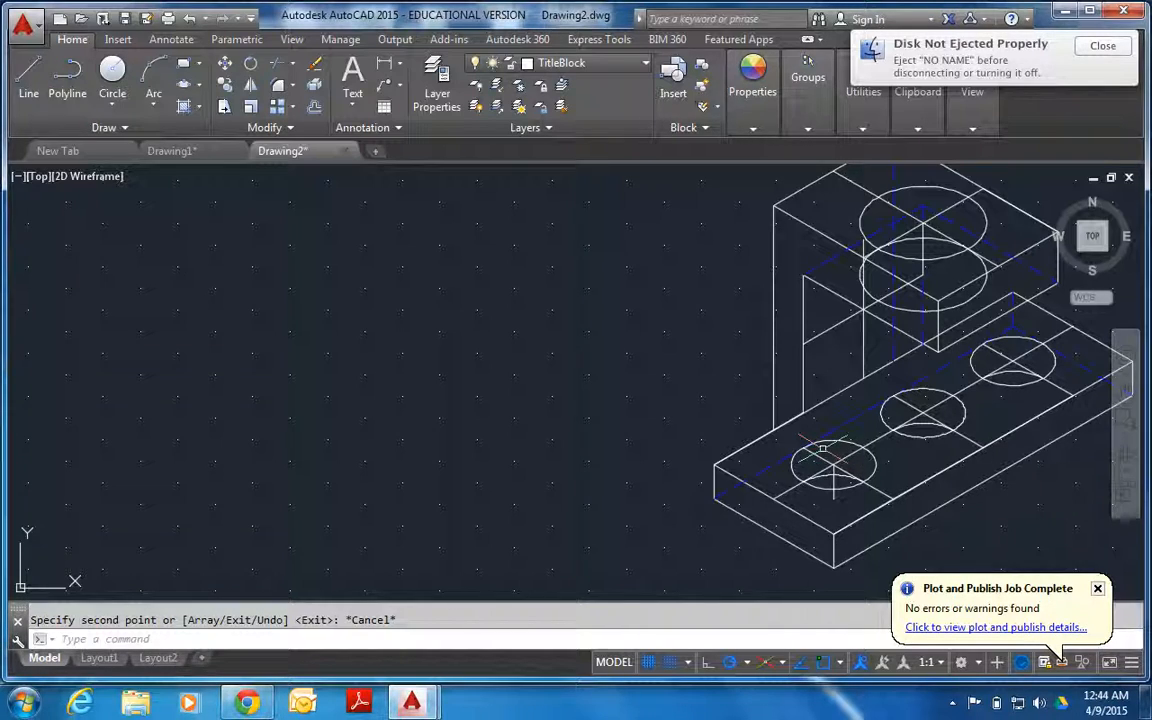
Trim the lower radius-15 isocircle of the upper block's hole to the part inside the upper isocircle.
left_click(882, 196)
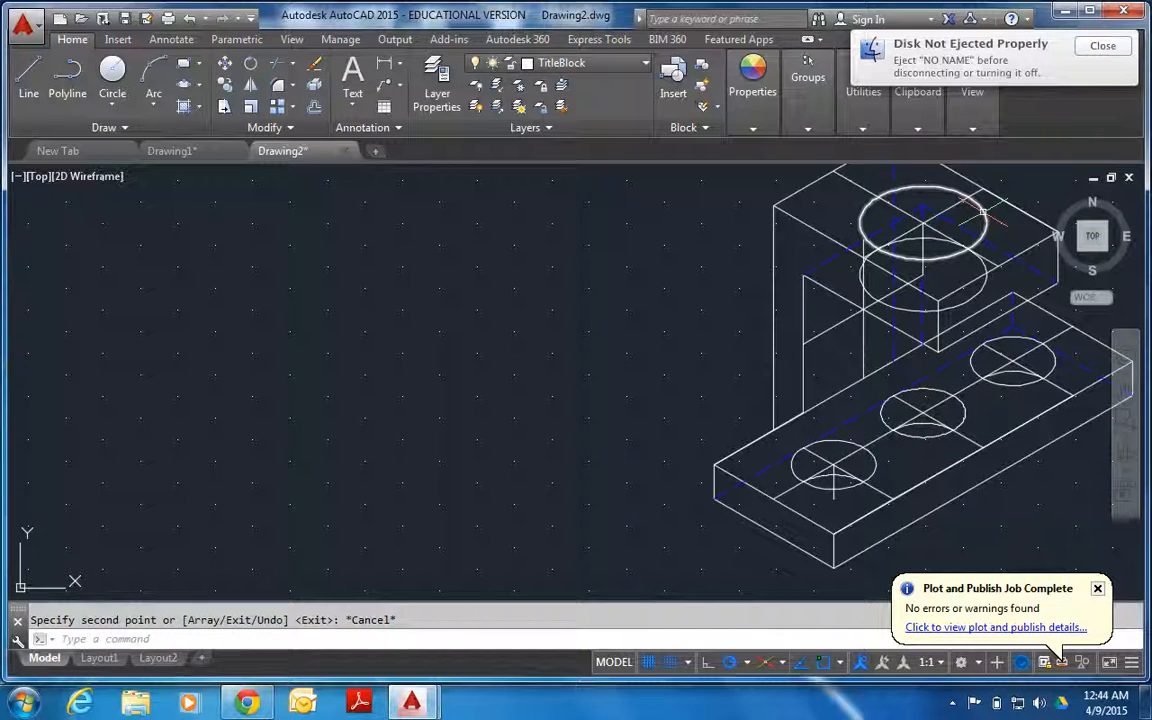
left_click(276, 63)
left_click(984, 286)
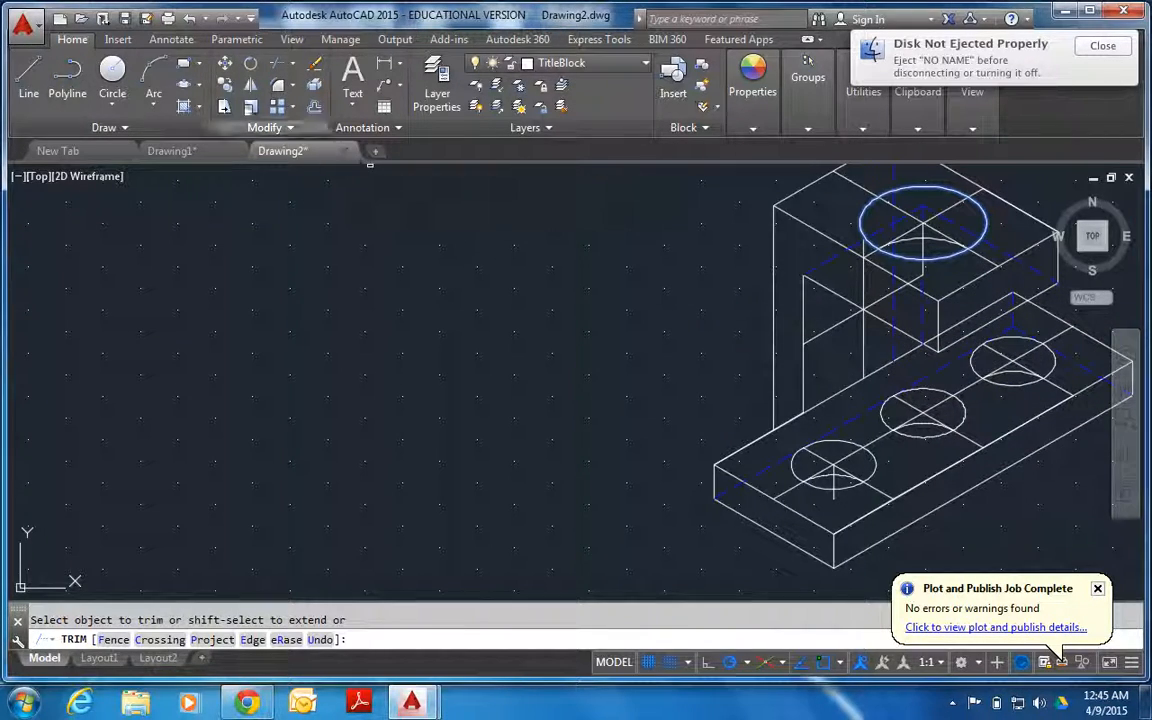
Draw an isocircle of radius 15 in the right isoplane, centred on the centre-line crossing of the upright's front face.
left_click(184, 84)
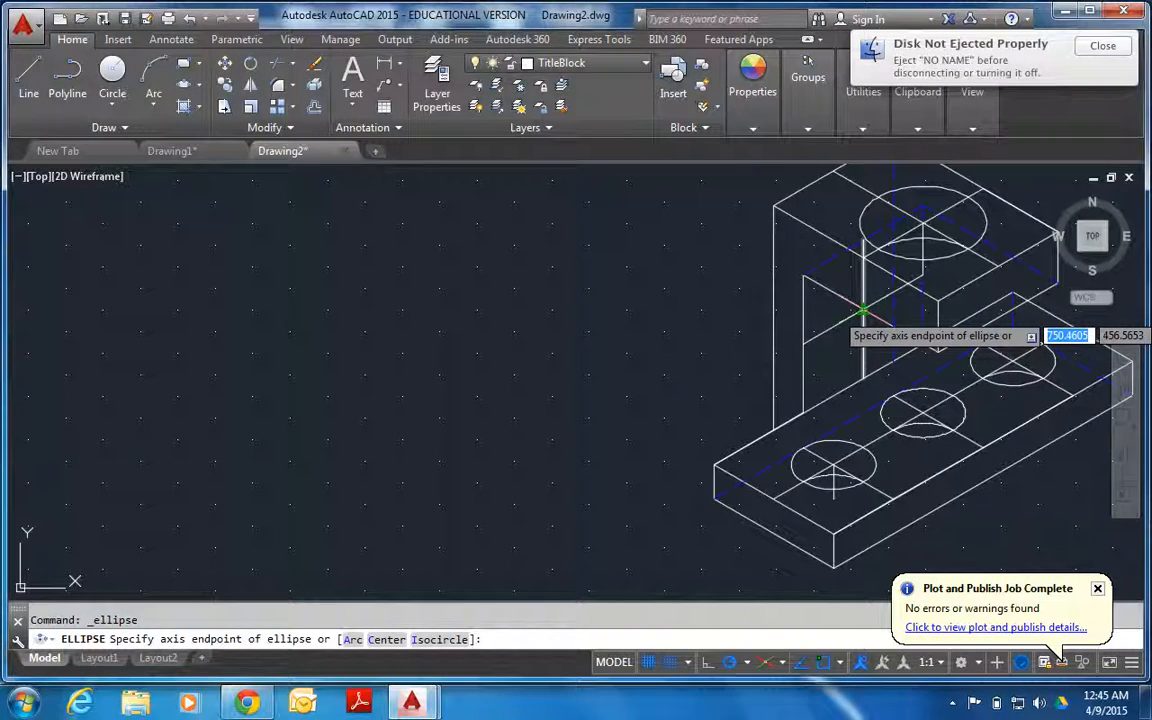
key("Down")
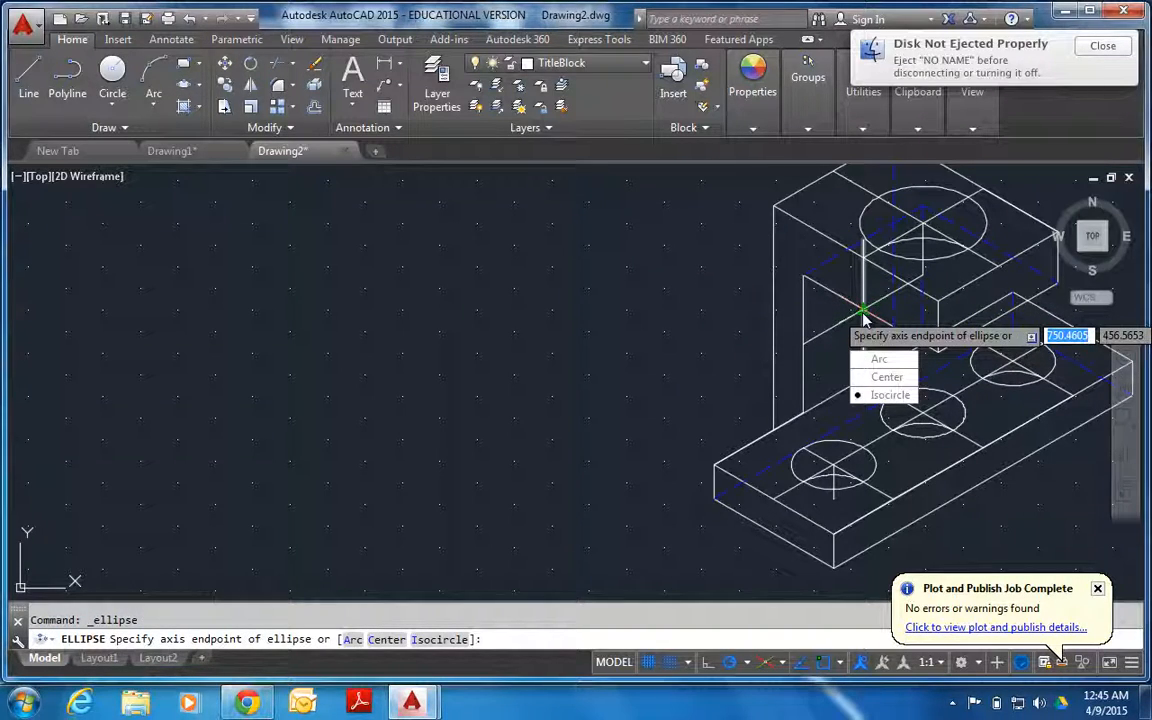
key("Return")
left_click(862, 311)
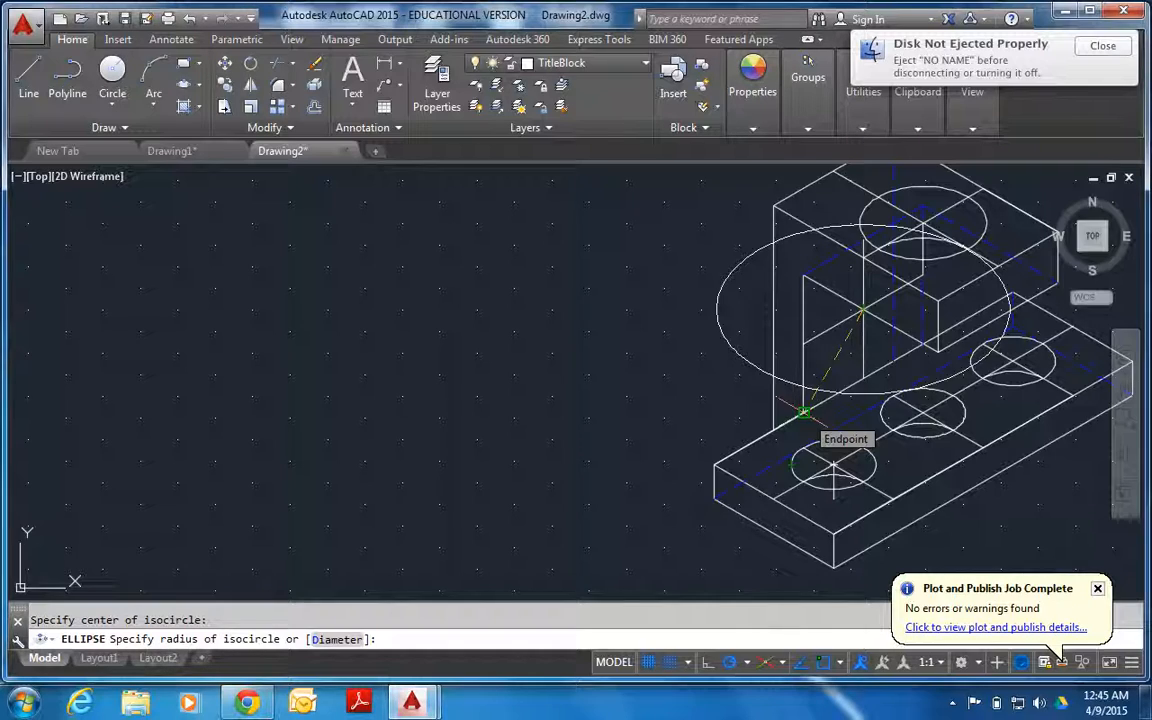
key("F5")
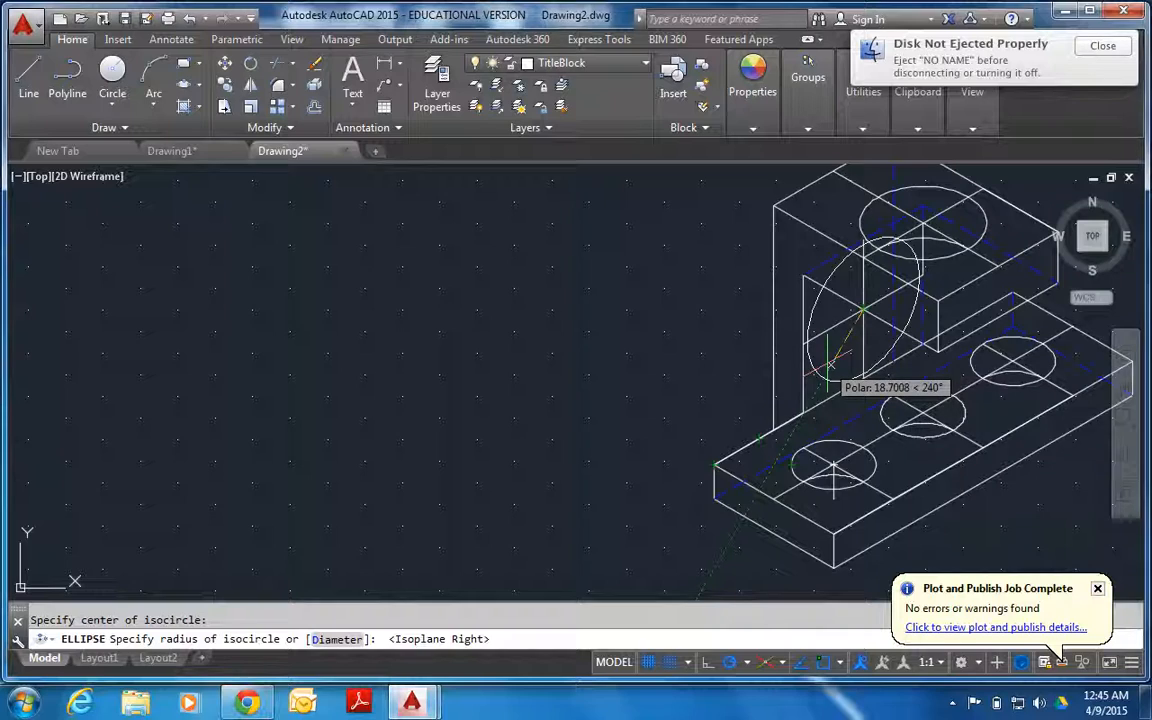
type("15")
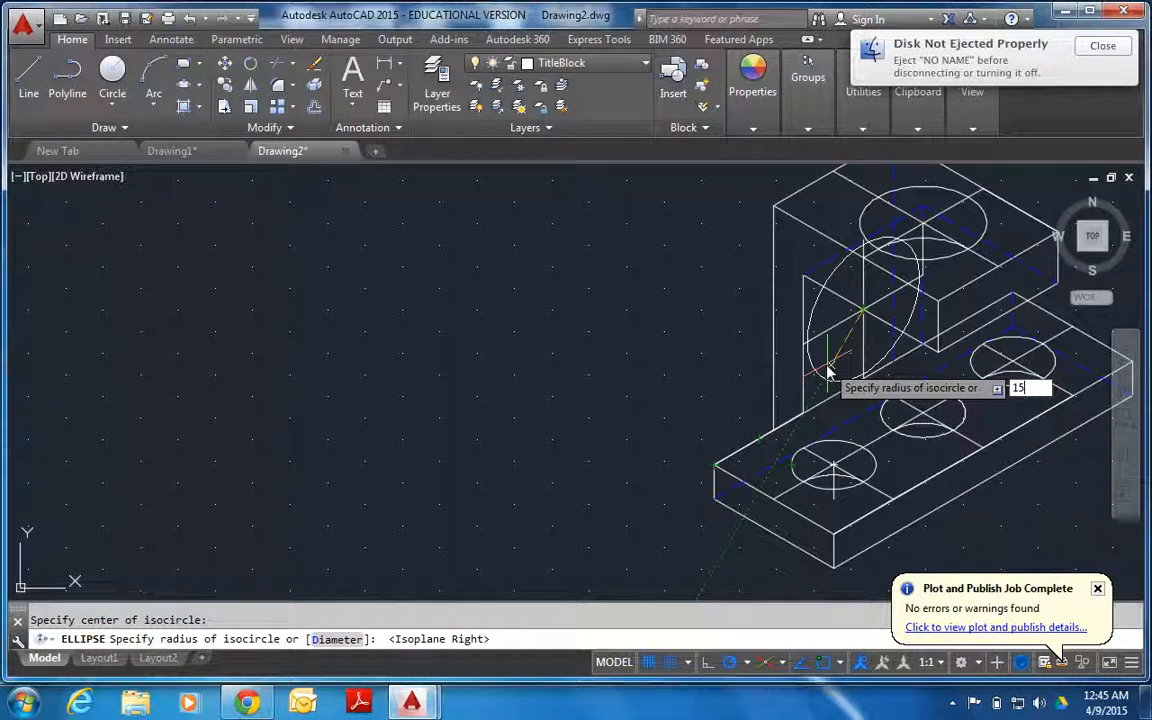
key("Return")
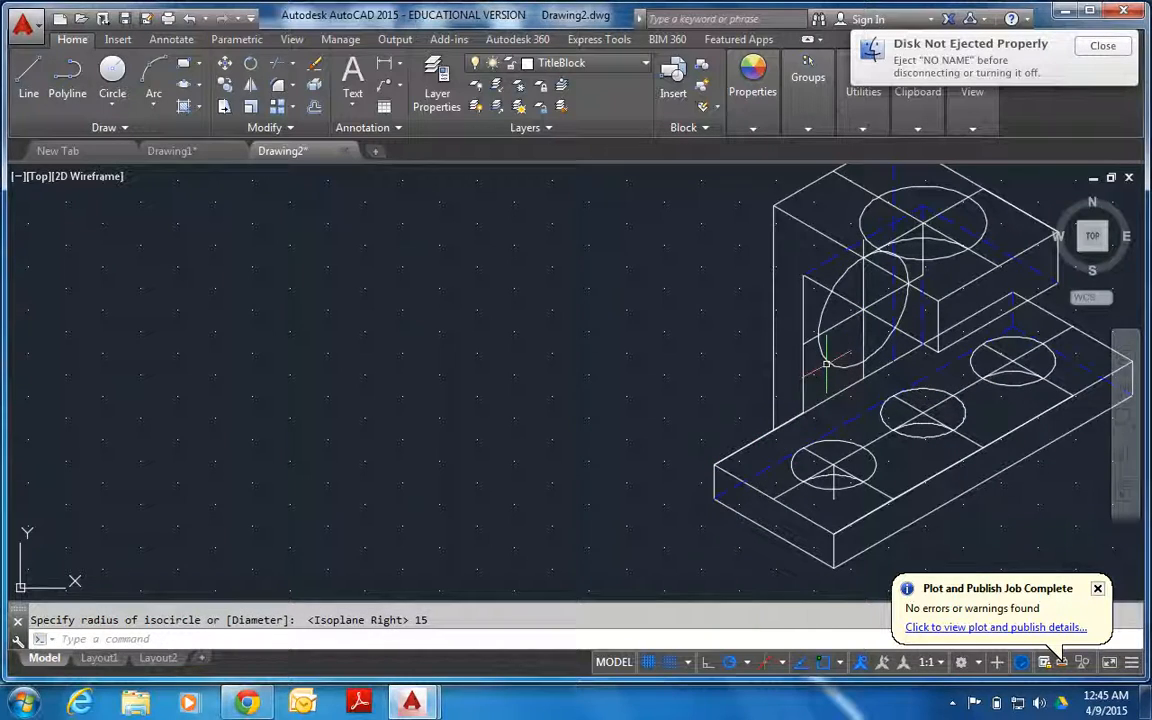
Try a 10-unit depth line from the centre of the upright's isocircle, and erase that line.
left_click(29, 80)
left_click(865, 311)
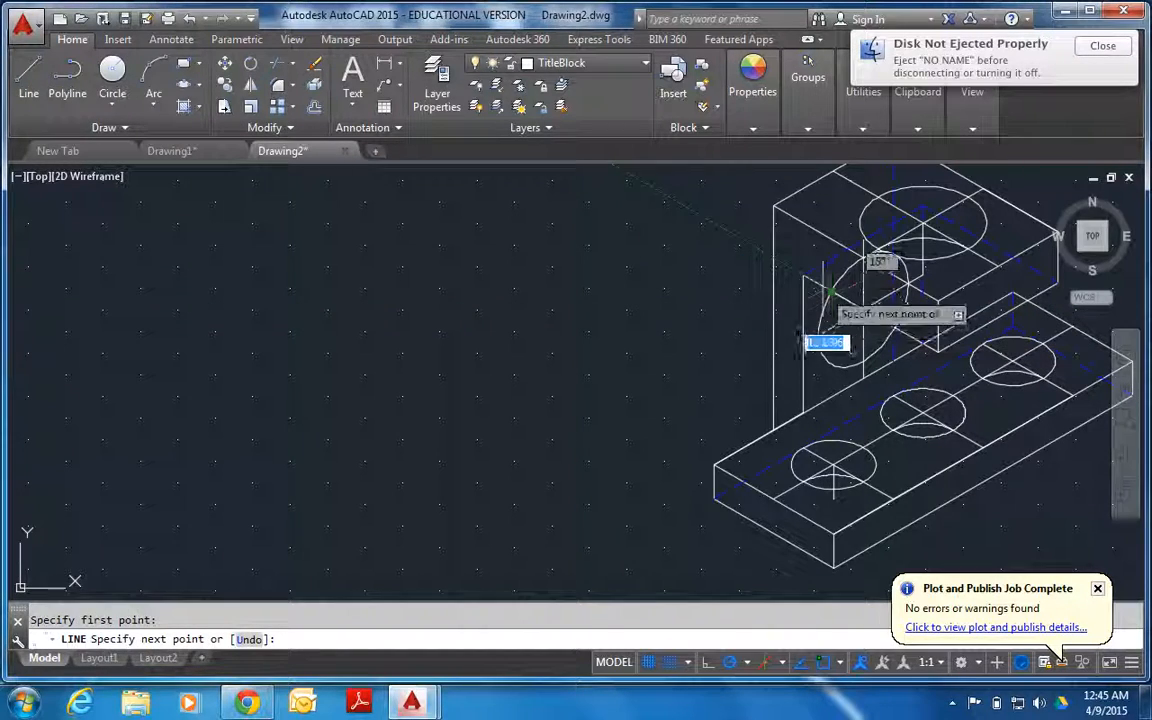
type("10")
key("Return")
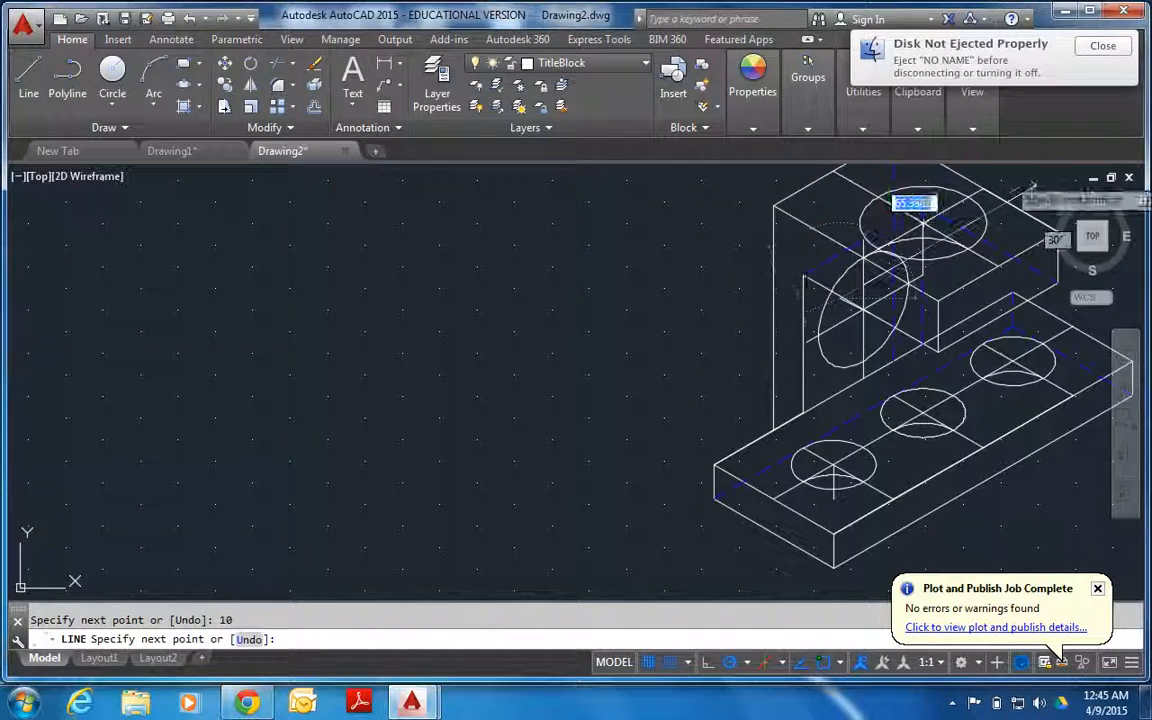
key("Escape")
scroll(778, 280, "up", 5)
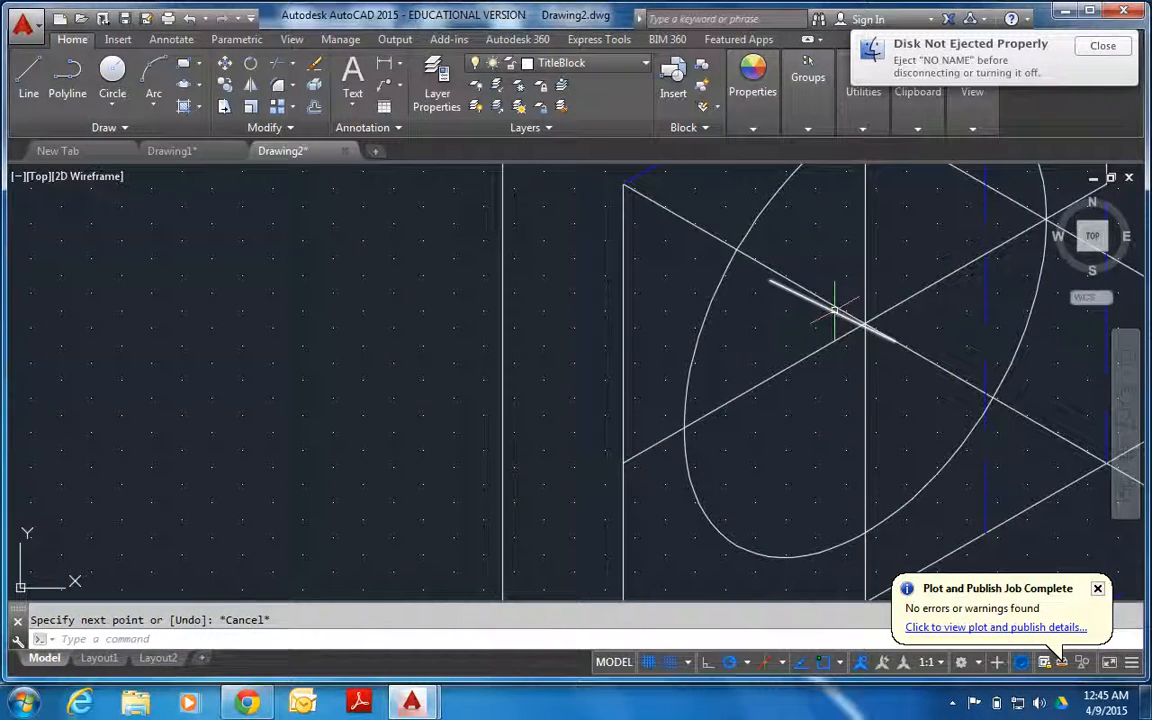
left_click(836, 308)
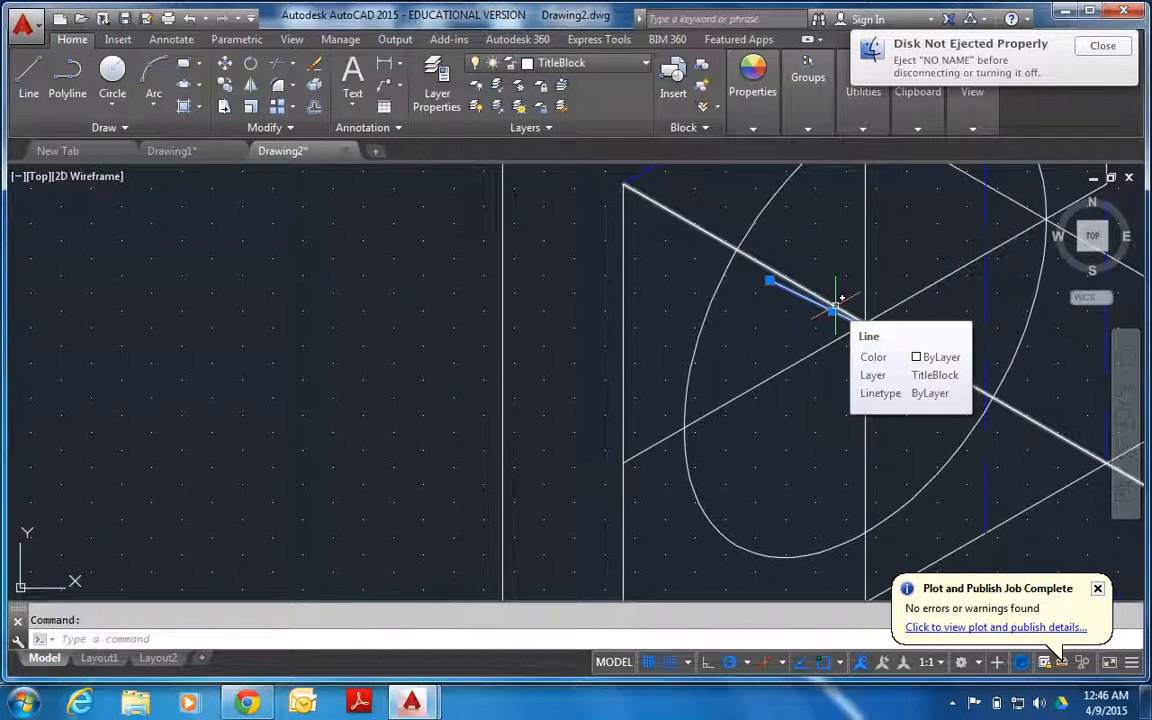
key("Delete")
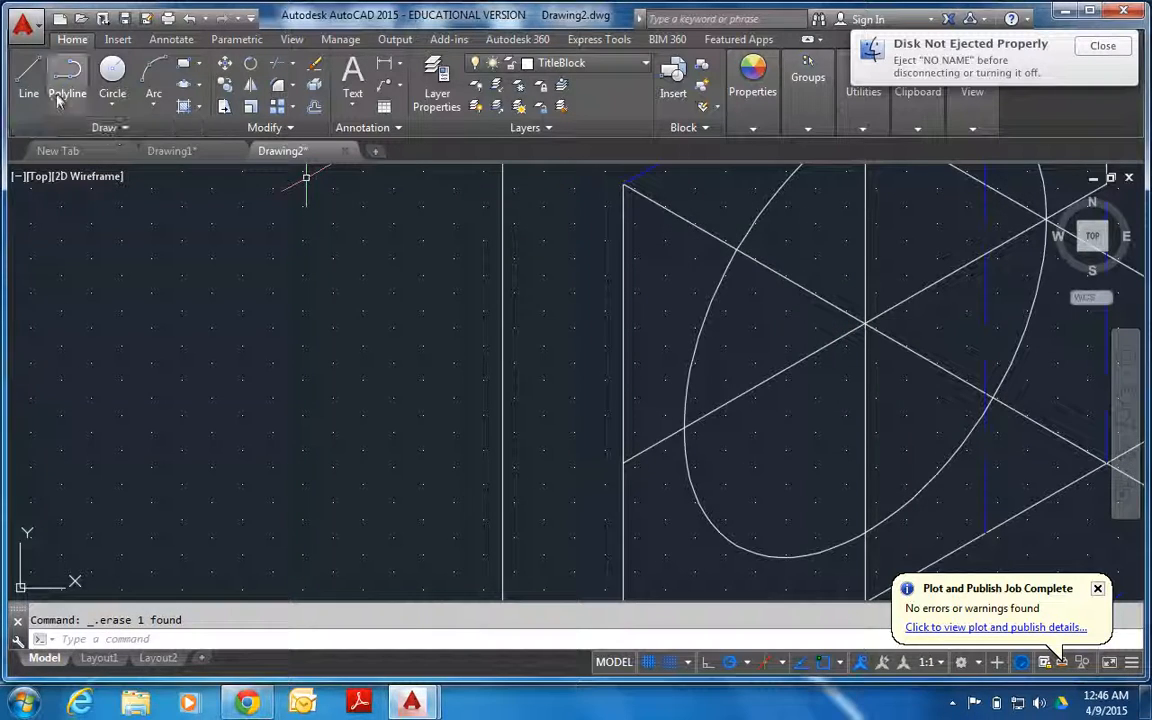
Draw a 10-unit depth line at 150° from the centre of the upright's isocircle.
left_click(29, 88)
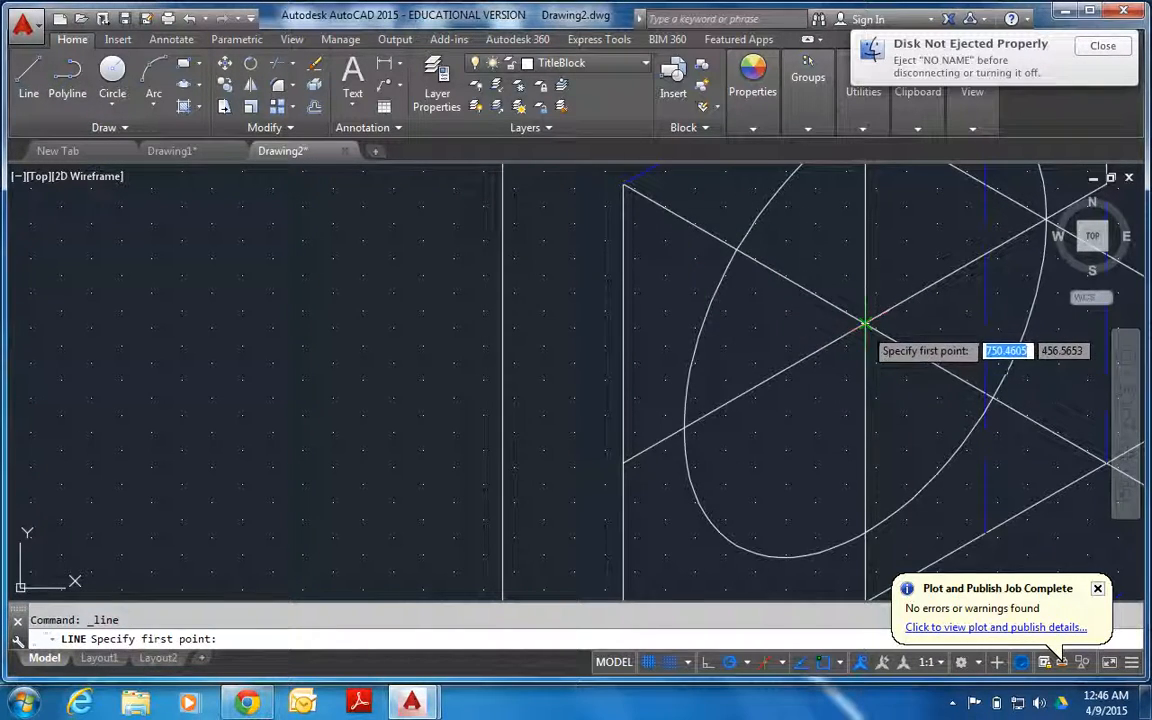
left_click(865, 323)
type("10")
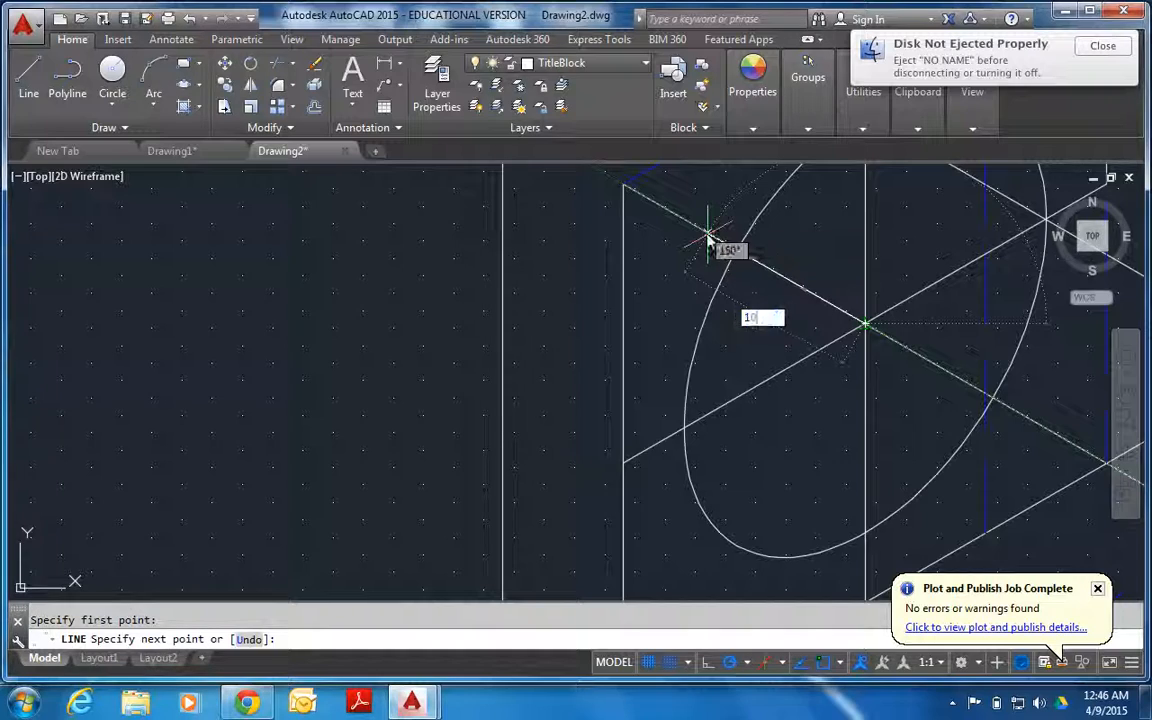
key("Return")
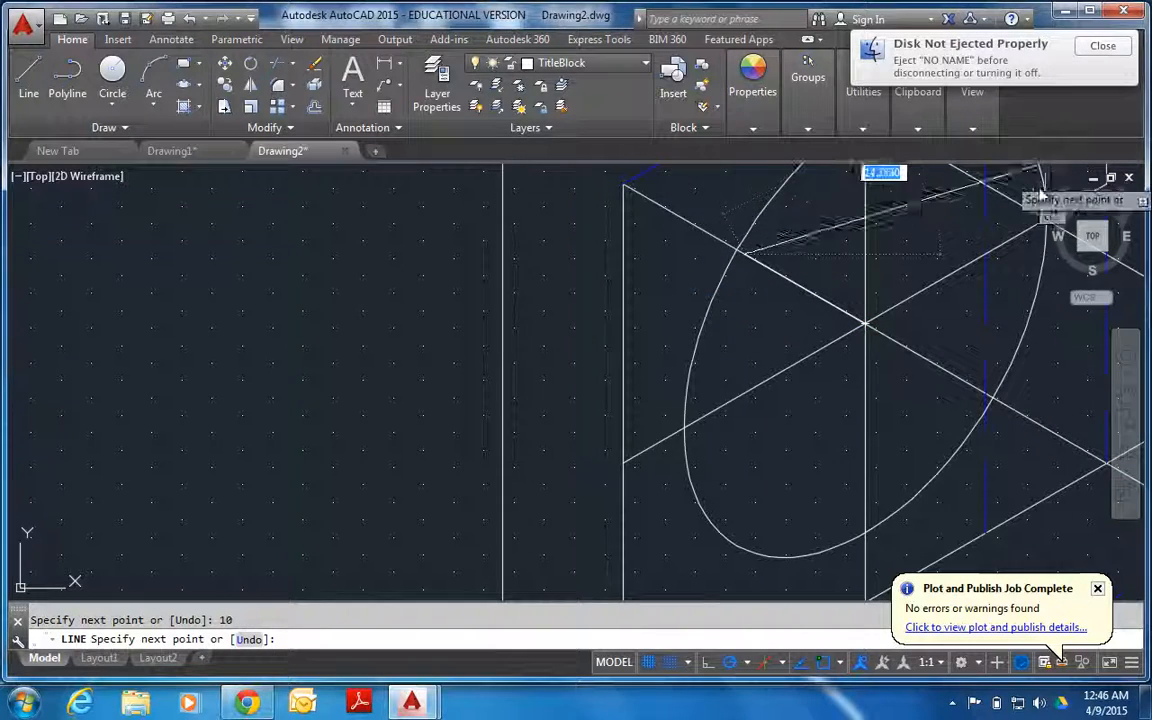
key("Return")
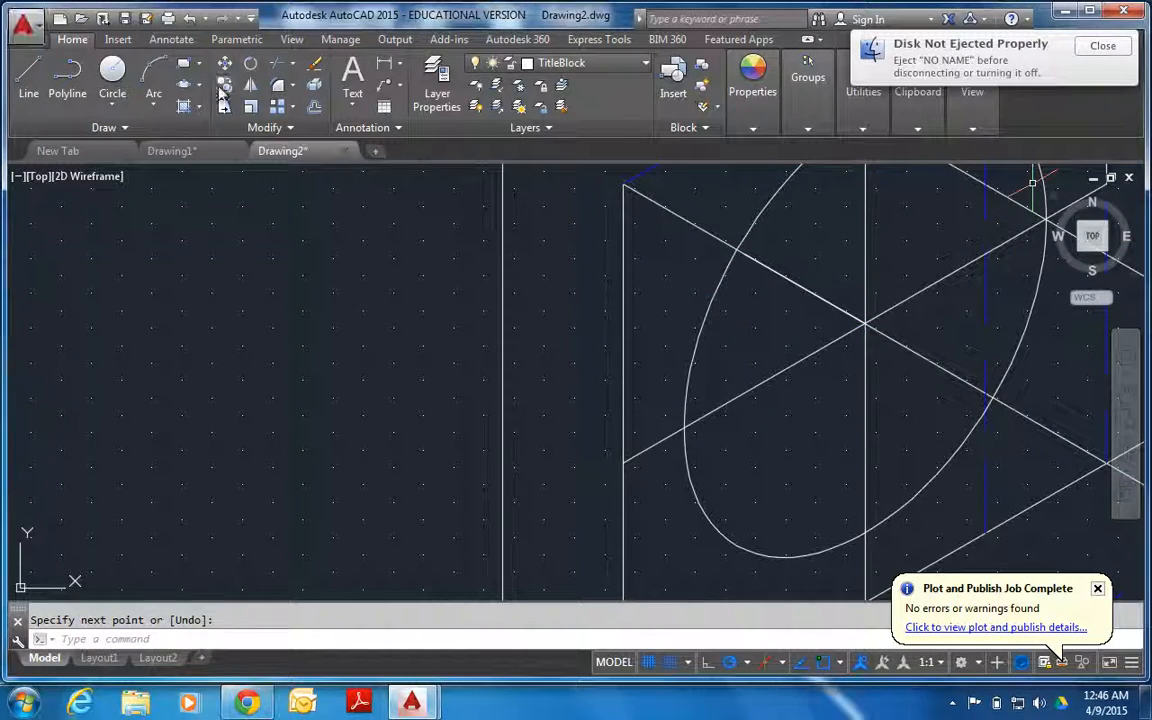
Draw an isocircle of radius 15 centred on the far end of the upright hole's depth line.
left_click(183, 84)
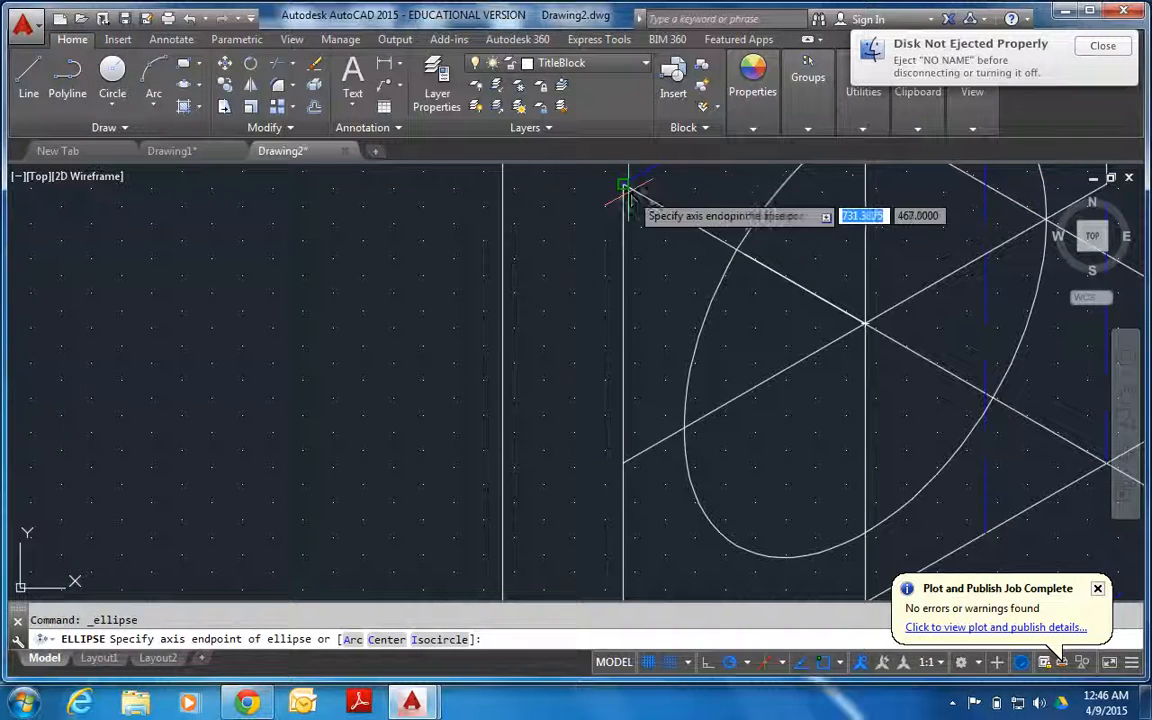
key("Down")
key("Return")
left_click(745, 252)
type("15")
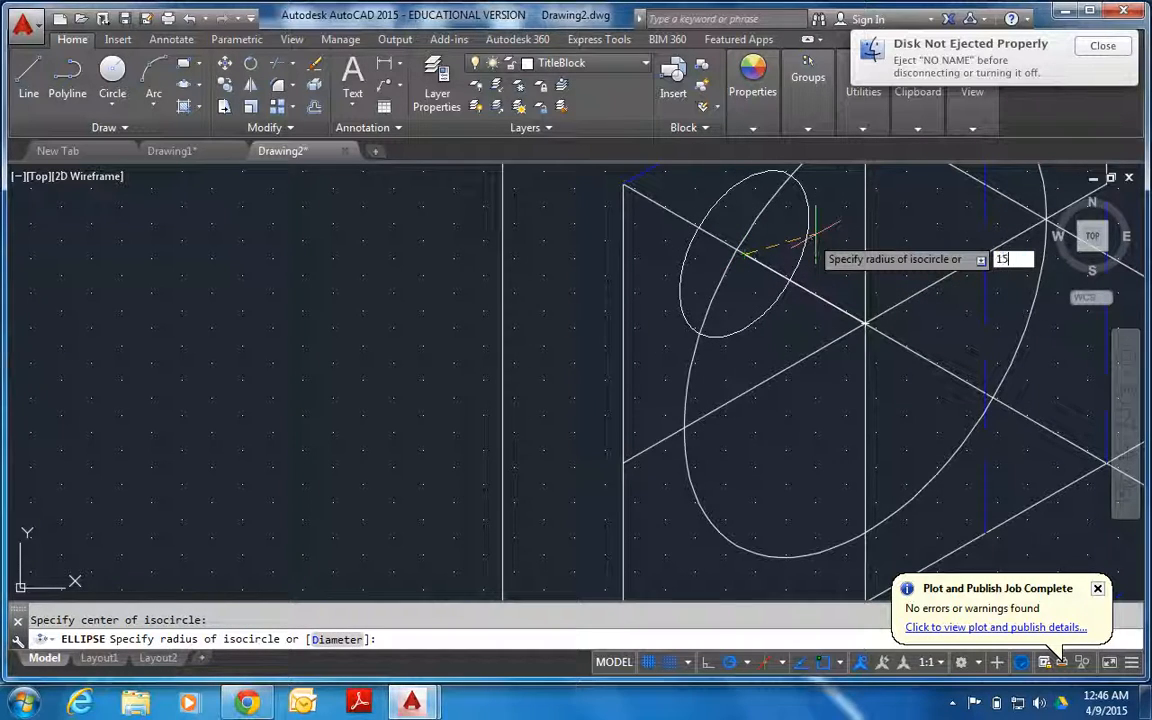
key("Return")
Trim the rear isocircle of the upright's hole to the part inside the front isocircle.
scroll(811, 236, "down", 4)
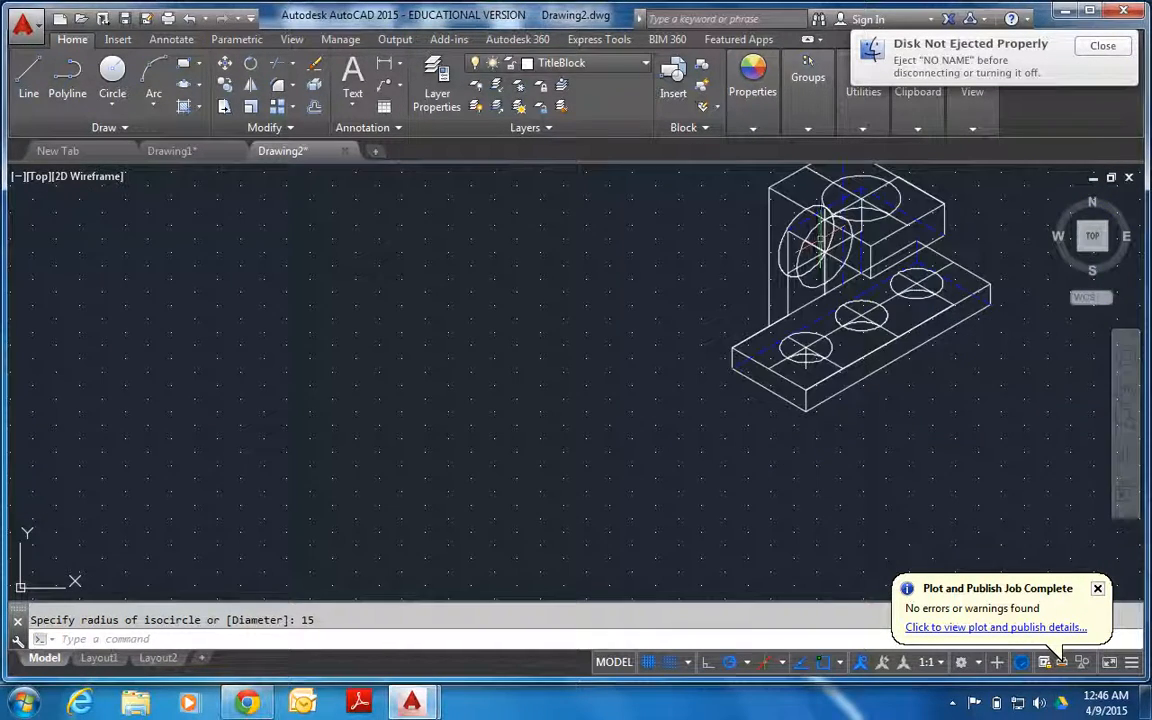
scroll(840, 190, "up", 4)
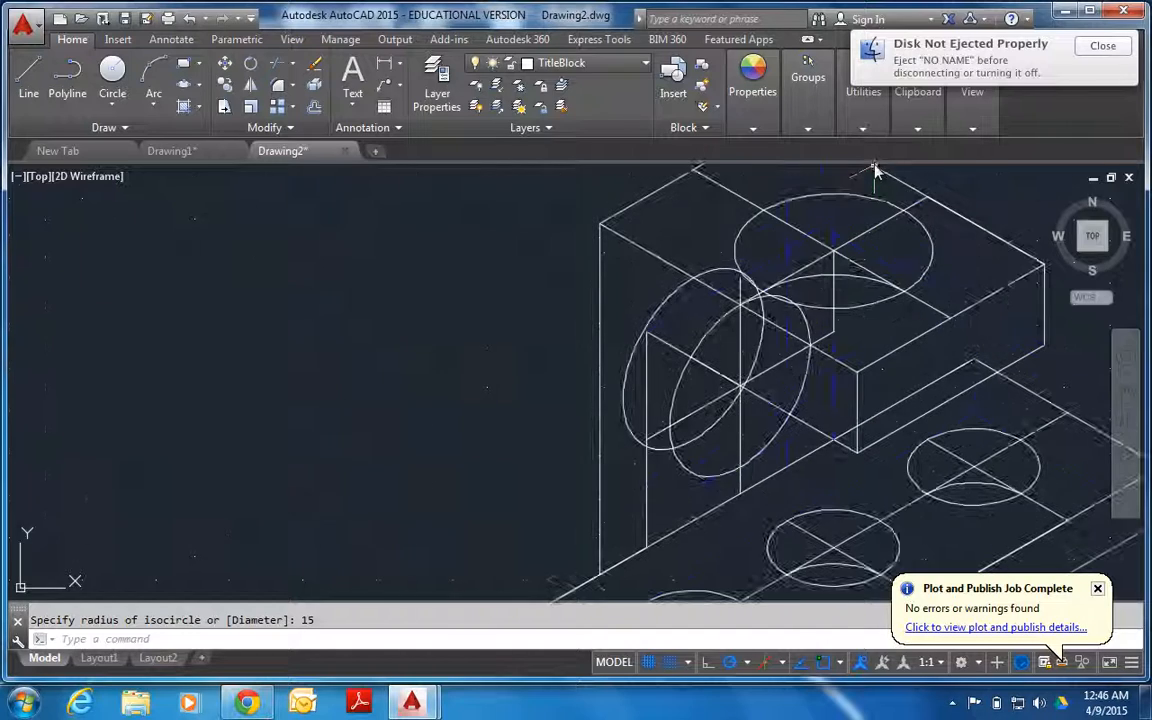
left_click(709, 337)
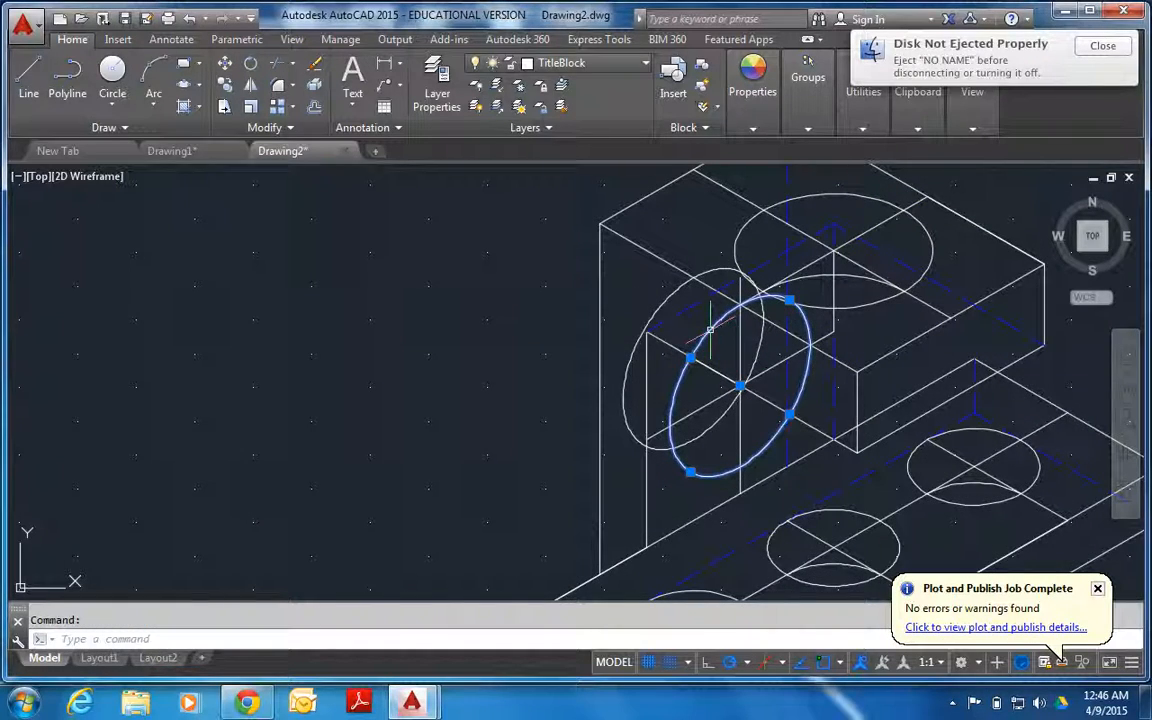
left_click(276, 66)
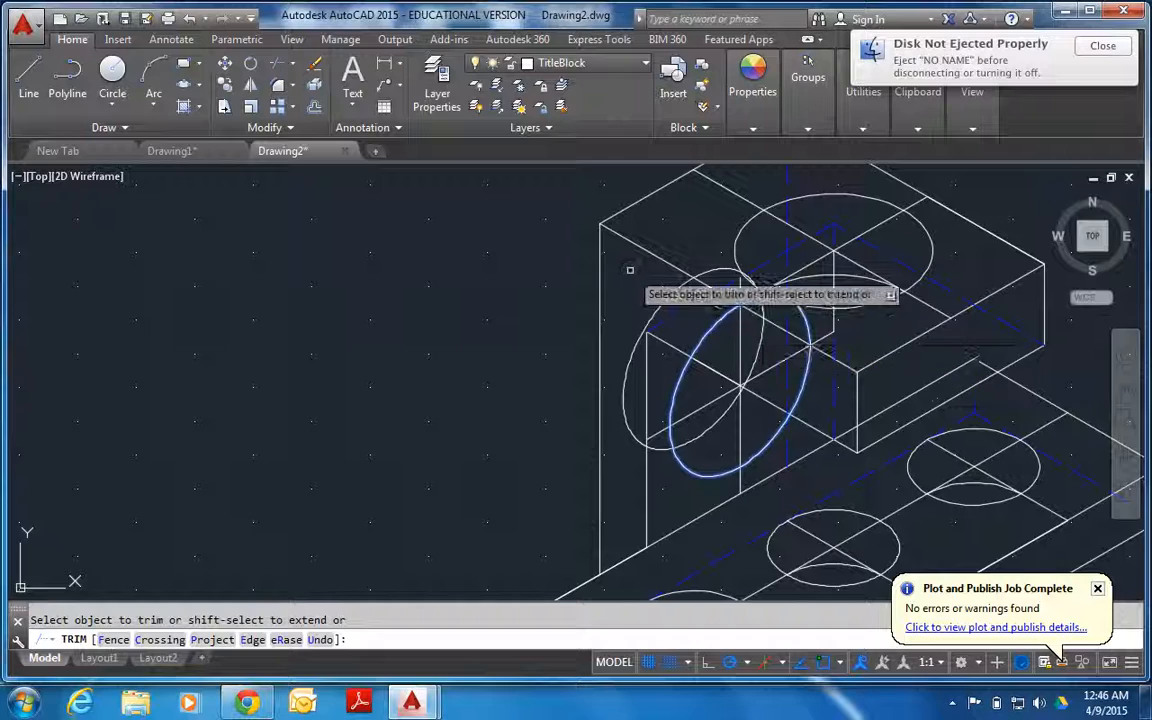
left_click(664, 299)
key("Escape")
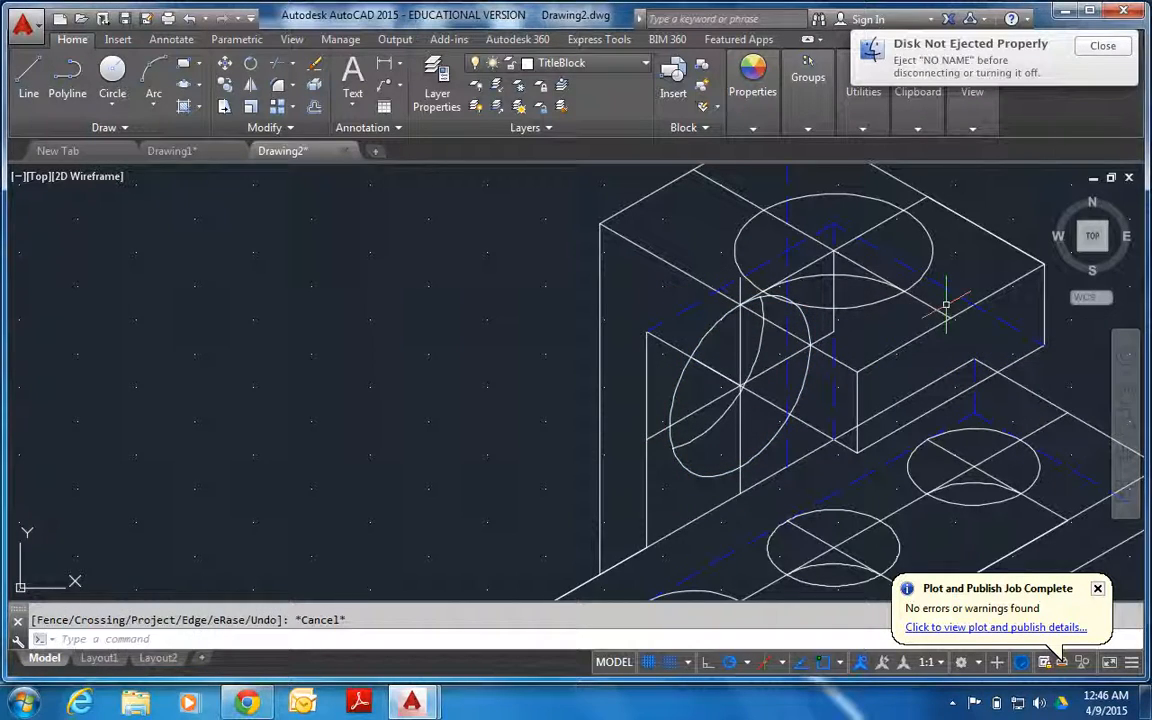
scroll(937, 308, "up", 2)
left_click(945, 313)
left_click(940, 317)
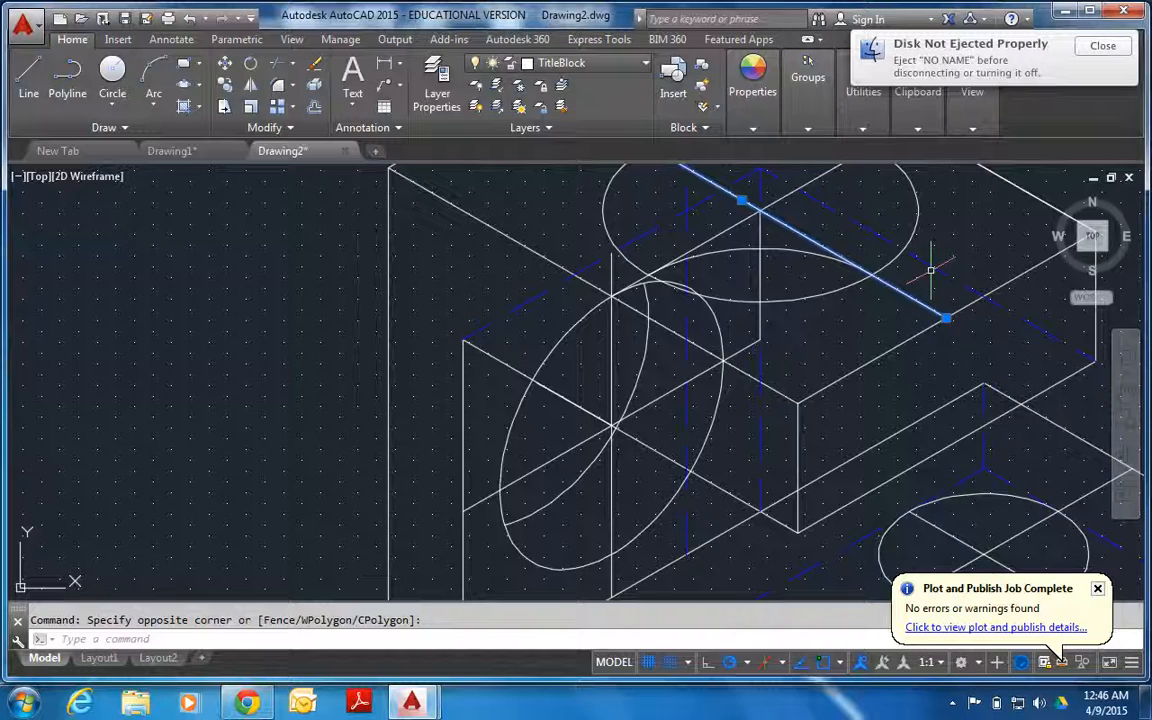
key("Escape")
Compare the holes on the construction bracket with those on the finished bracket below it.
scroll(948, 271, "down", 4)
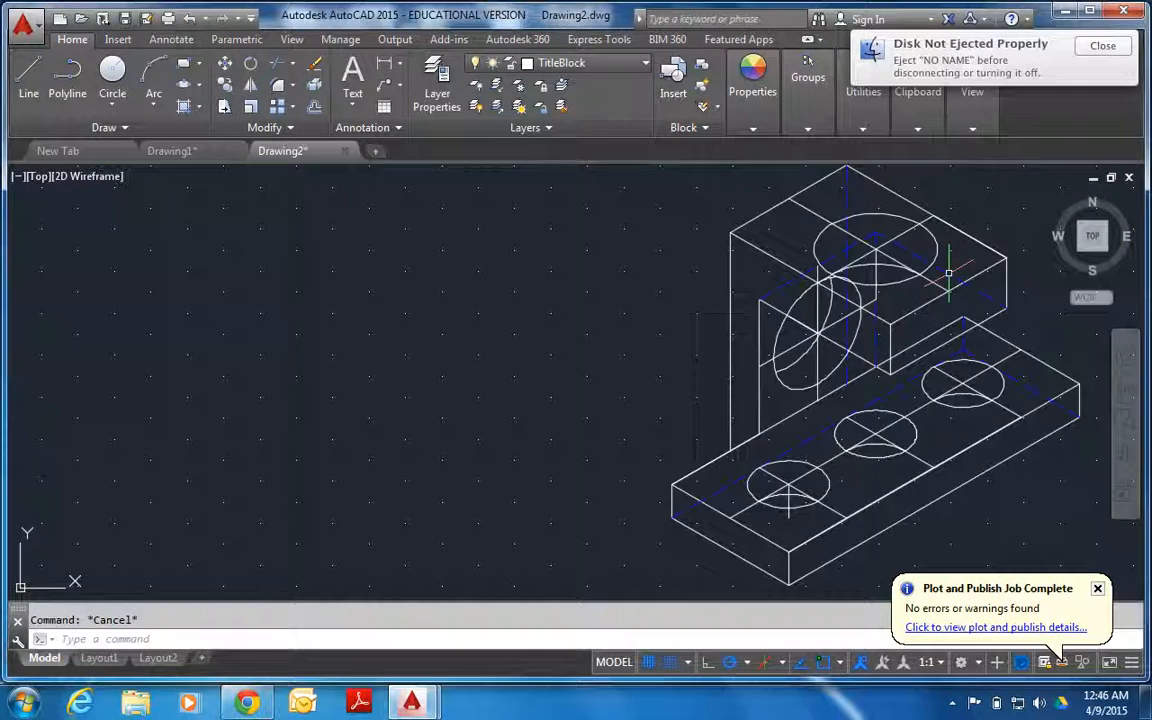
scroll(972, 425, "up", 1)
scroll(972, 425, "down", 4)
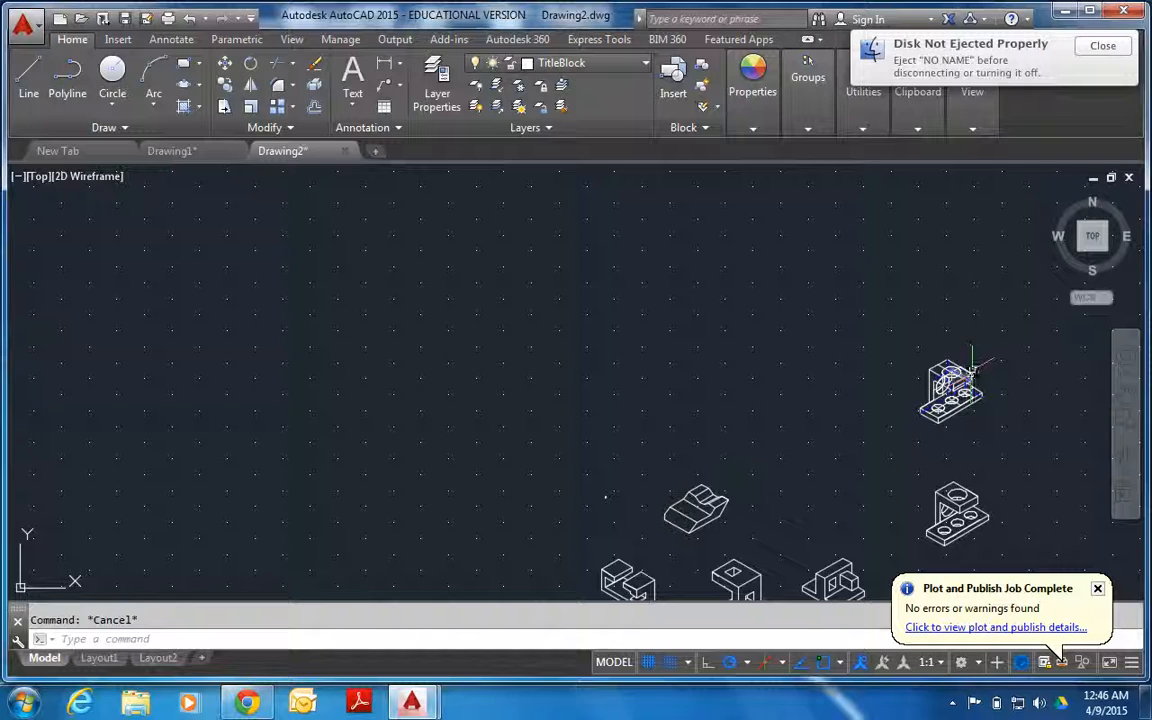
scroll(968, 470, "up", 3)
scroll(1023, 366, "up", 2)
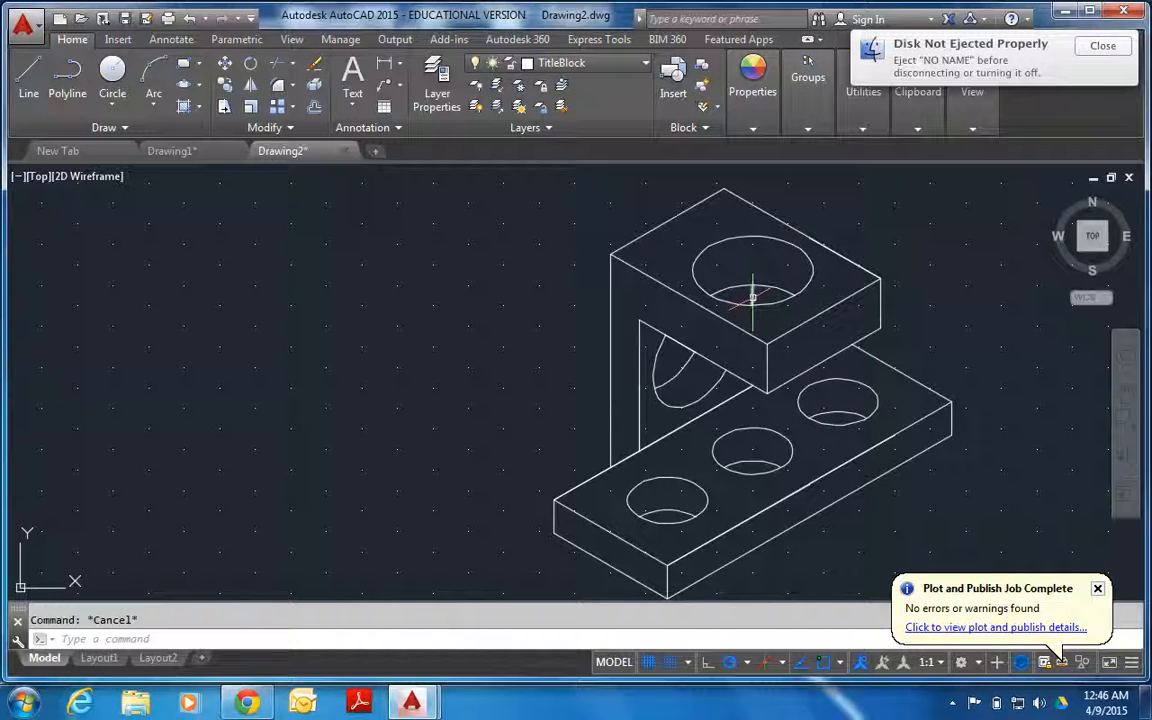
scroll(755, 290, "down", 7)
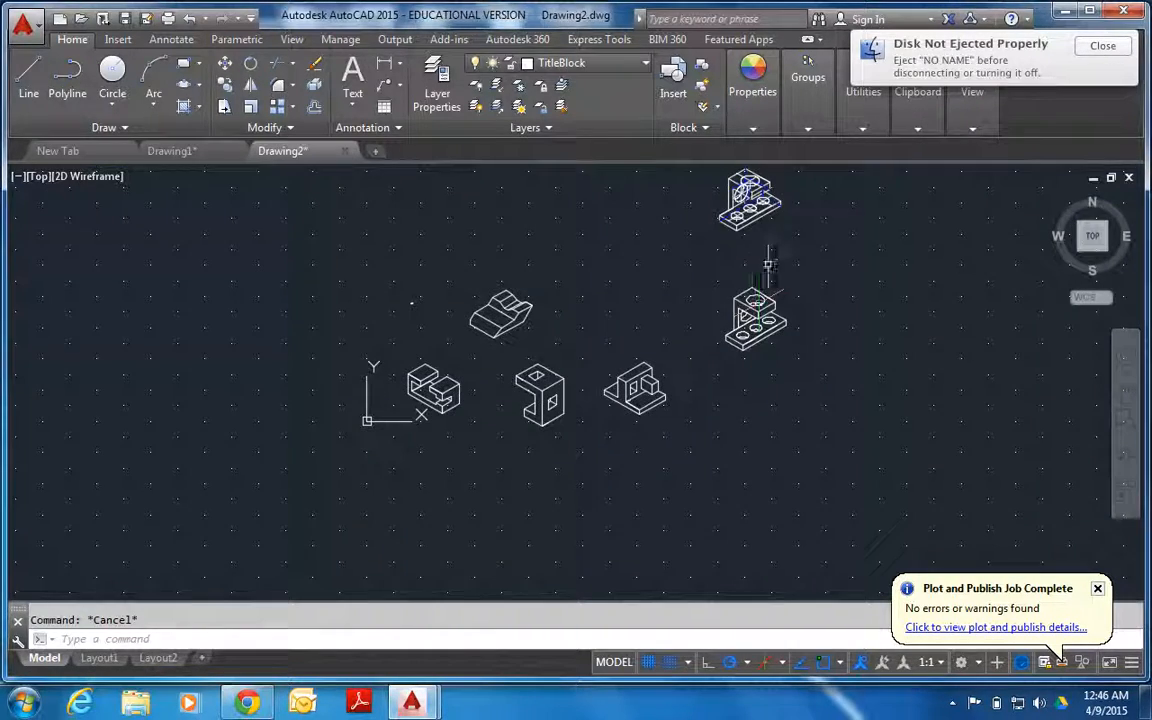
scroll(767, 263, "up", 7)
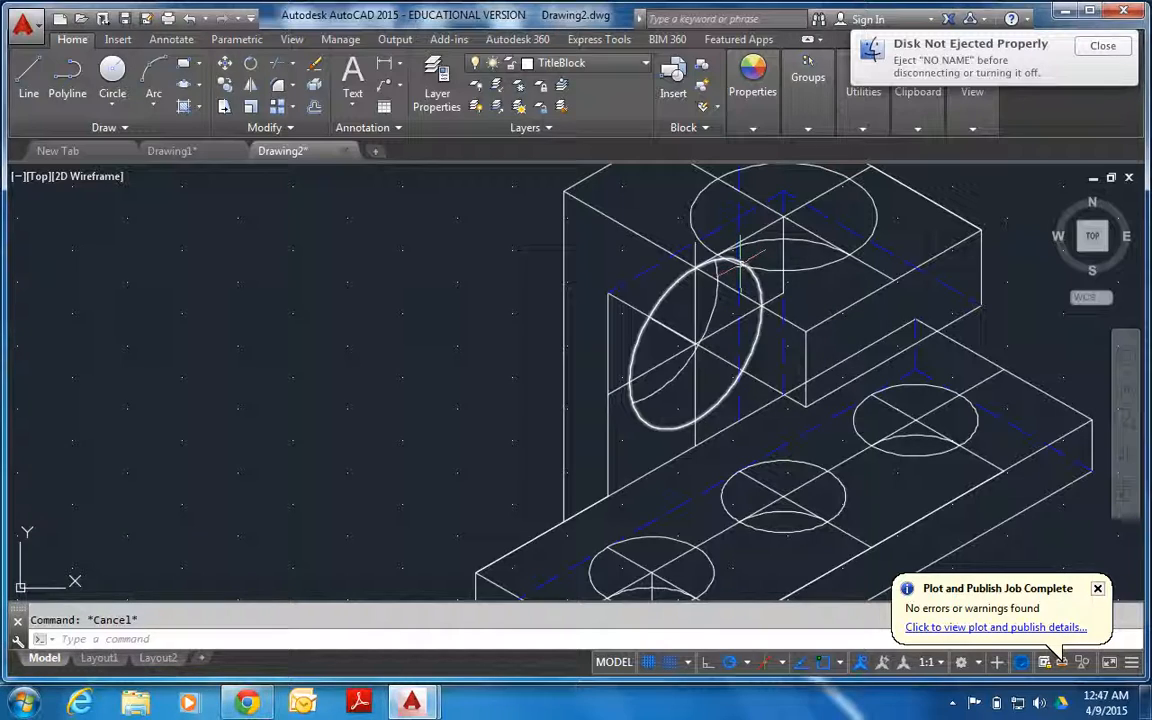
scroll(745, 262, "up", 2)
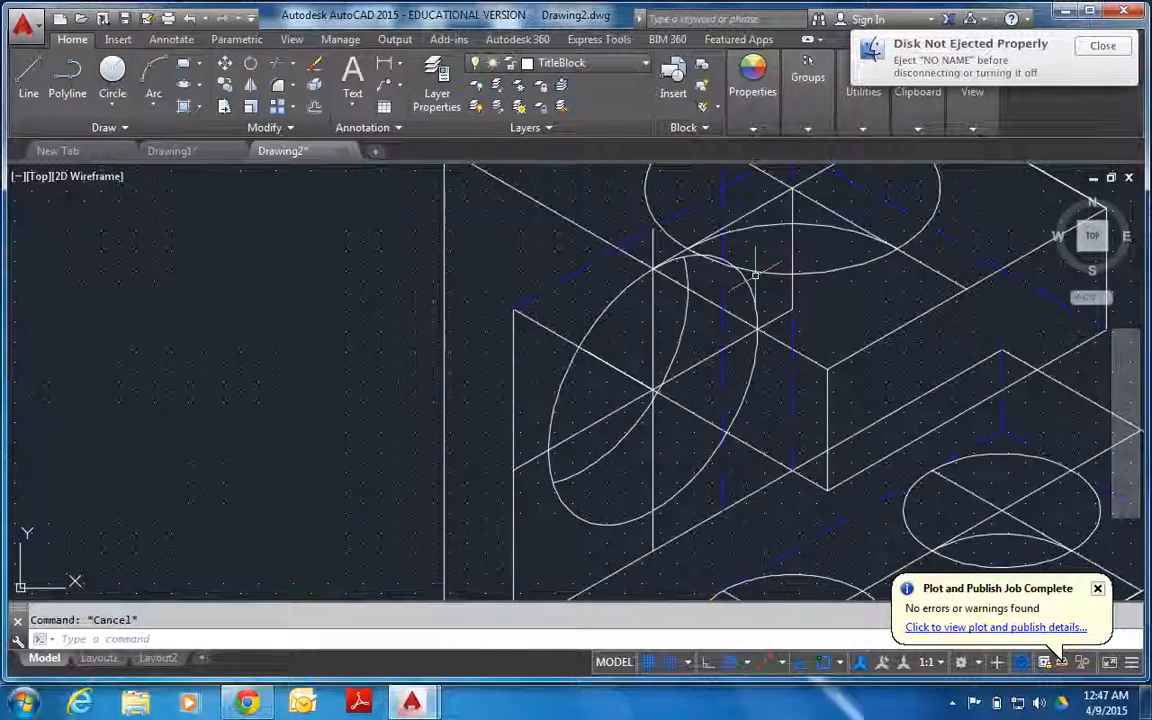
scroll(755, 277, "down", 5)
scroll(816, 432, "up", 5)
scroll(816, 432, "up", 4)
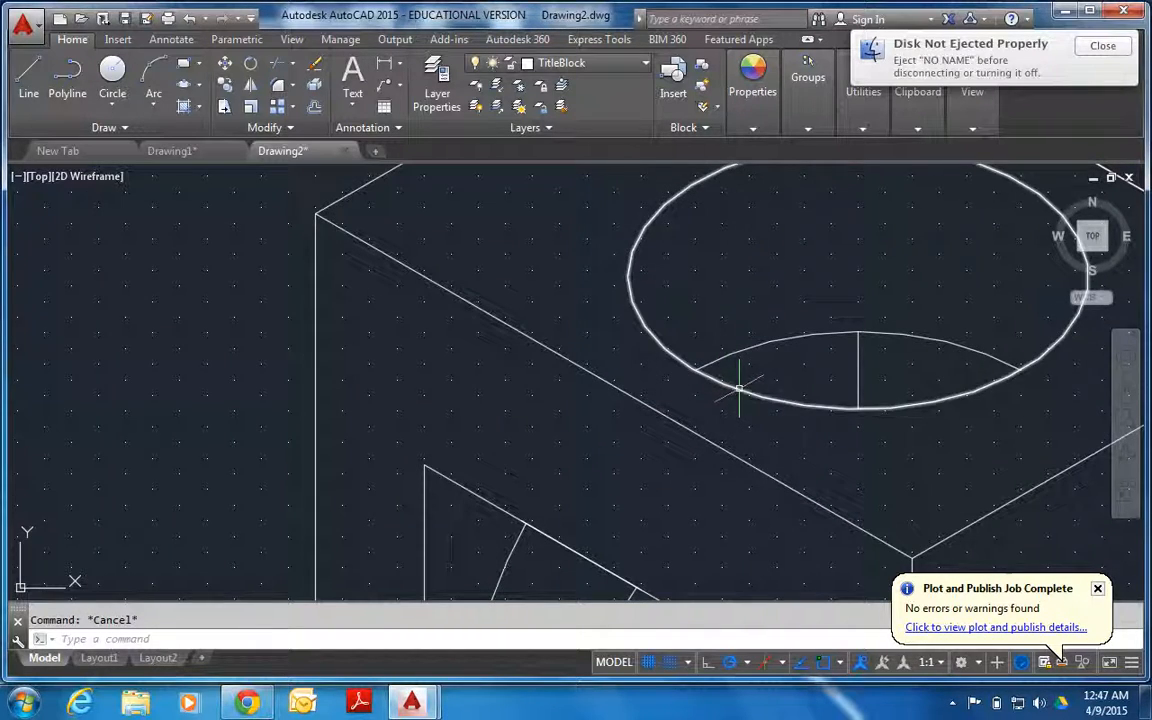
Regenerate the drawing with REGEN to smooth the display of the finished bracket's hole curves.
scroll(770, 401, "up", 4)
scroll(770, 401, "down", 5)
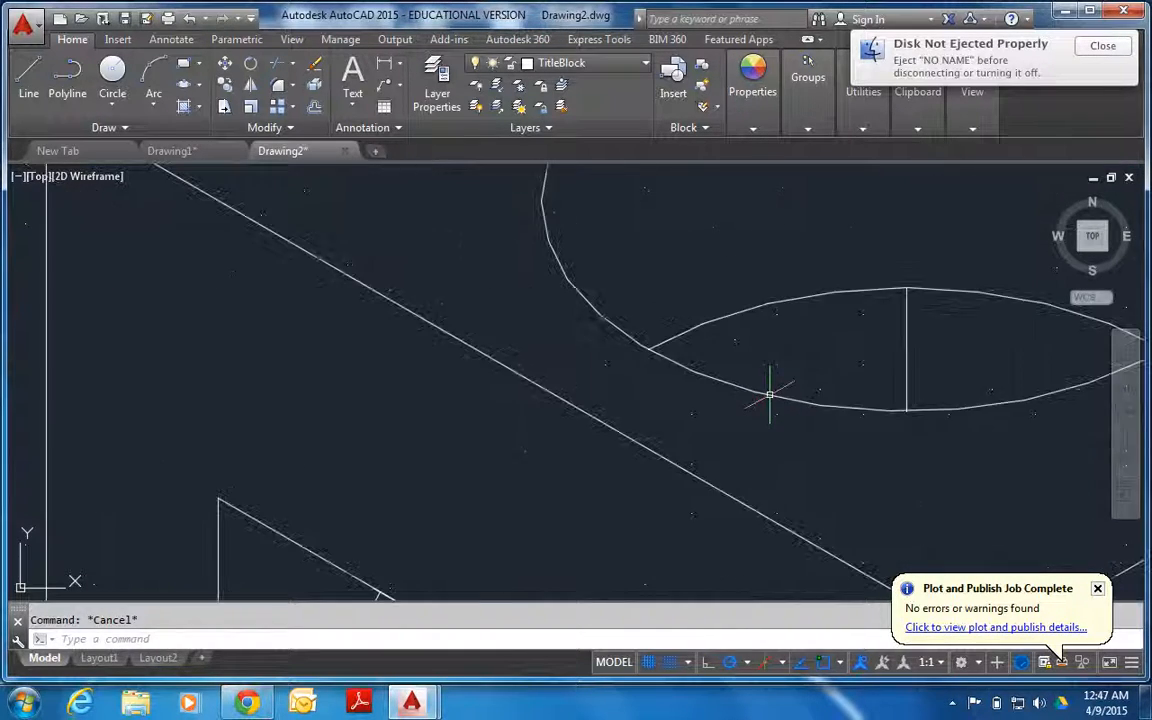
scroll(766, 391, "up", 5)
scroll(730, 391, "up", 2)
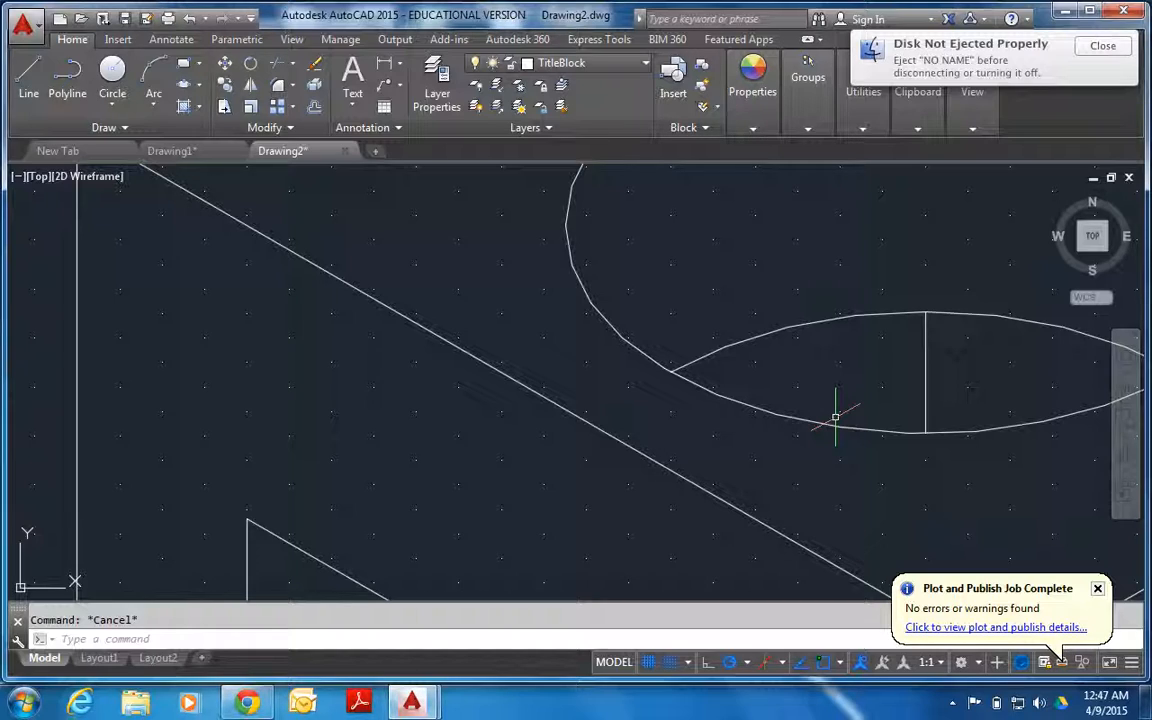
type("re")
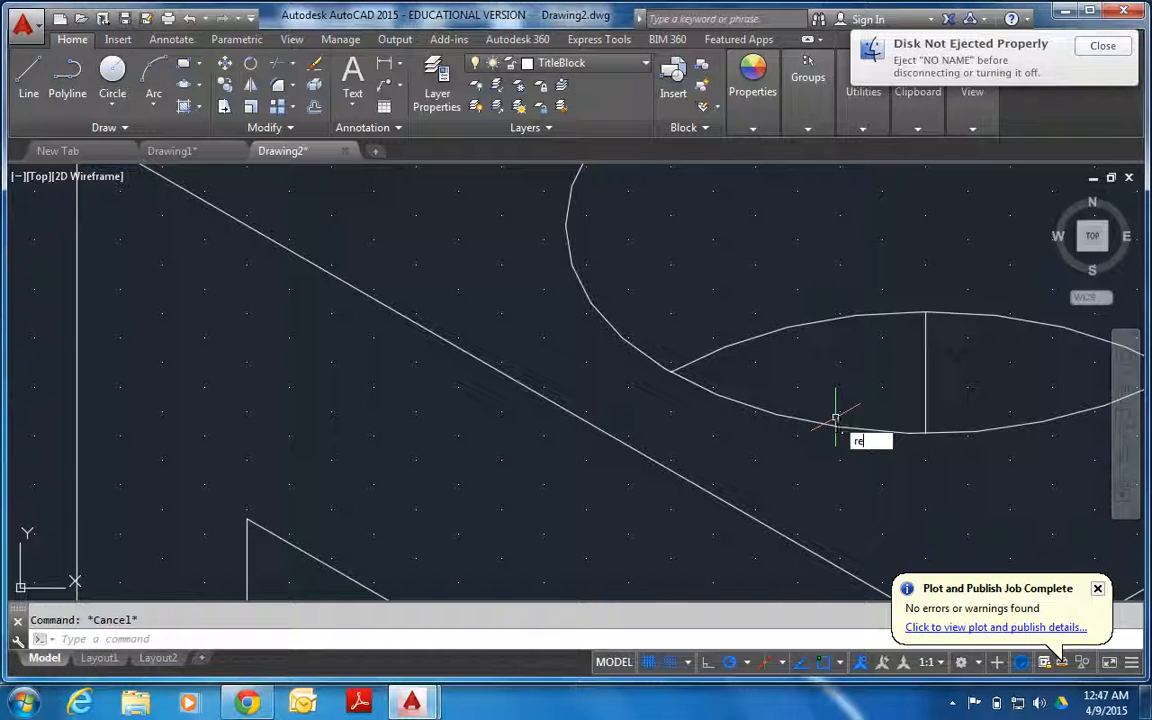
type("gen")
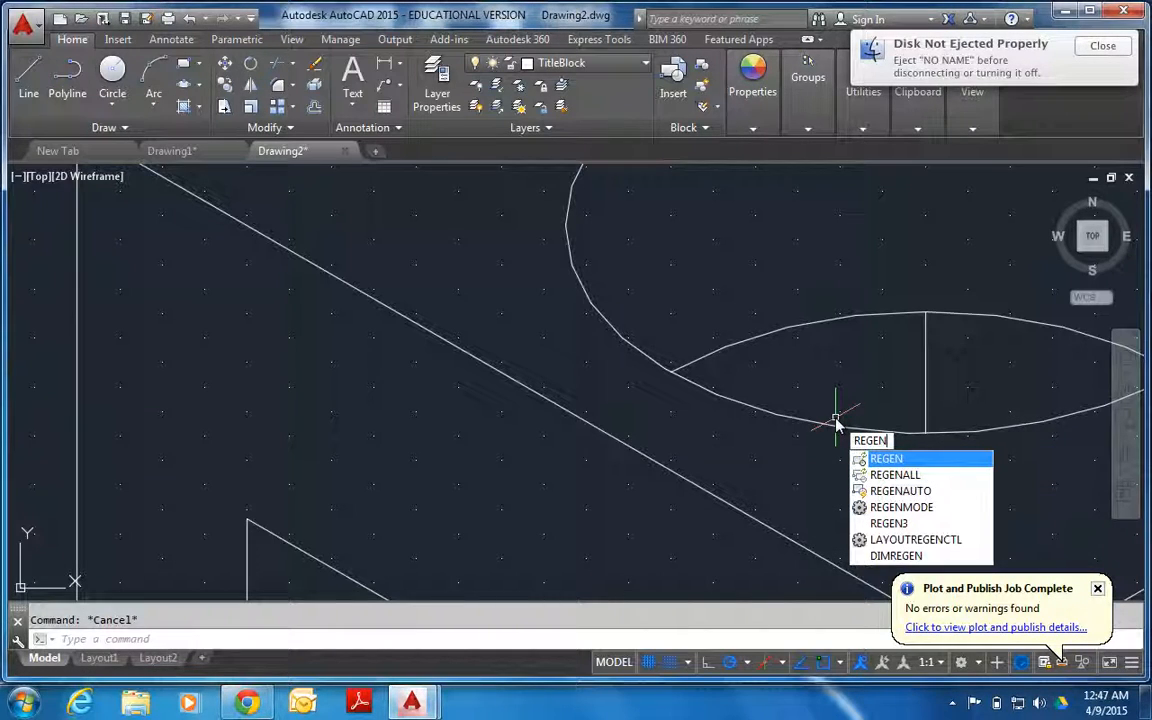
key("Return")
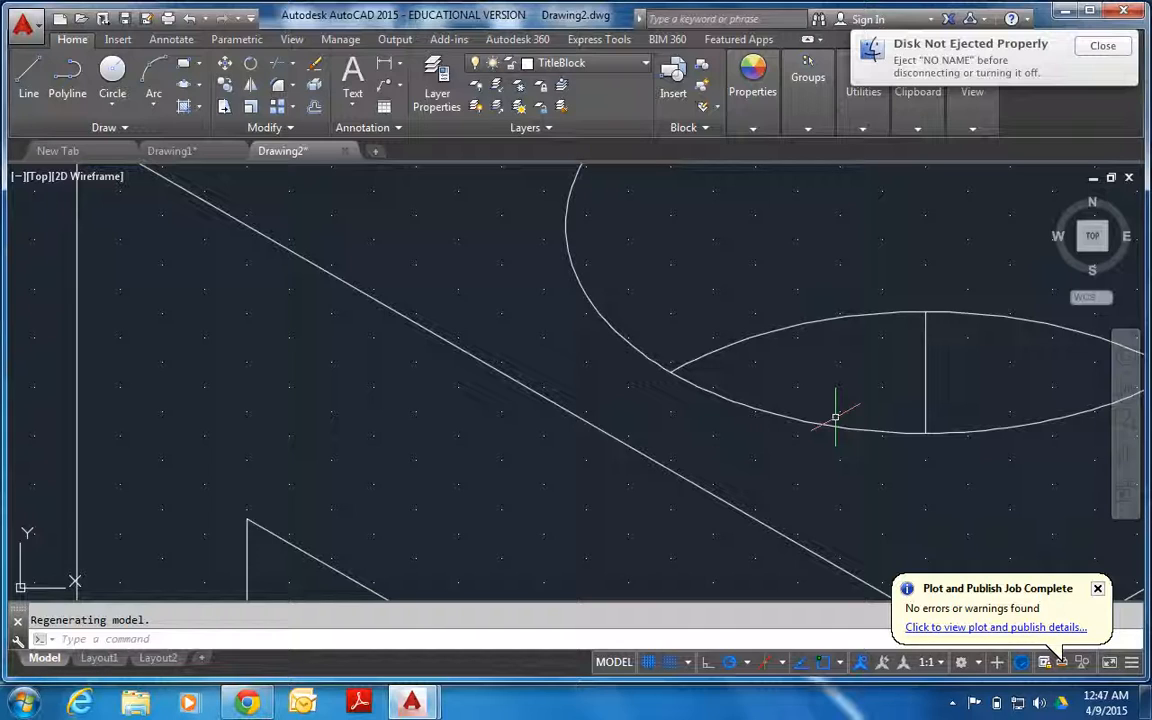
Inspect the regenerated hole curves, both brackets and the holes in the construction bracket's base plate.
scroll(835, 418, "up", 2)
scroll(848, 419, "down", 5)
scroll(848, 419, "down", 4)
scroll(958, 452, "up", 4)
scroll(958, 452, "down", 4)
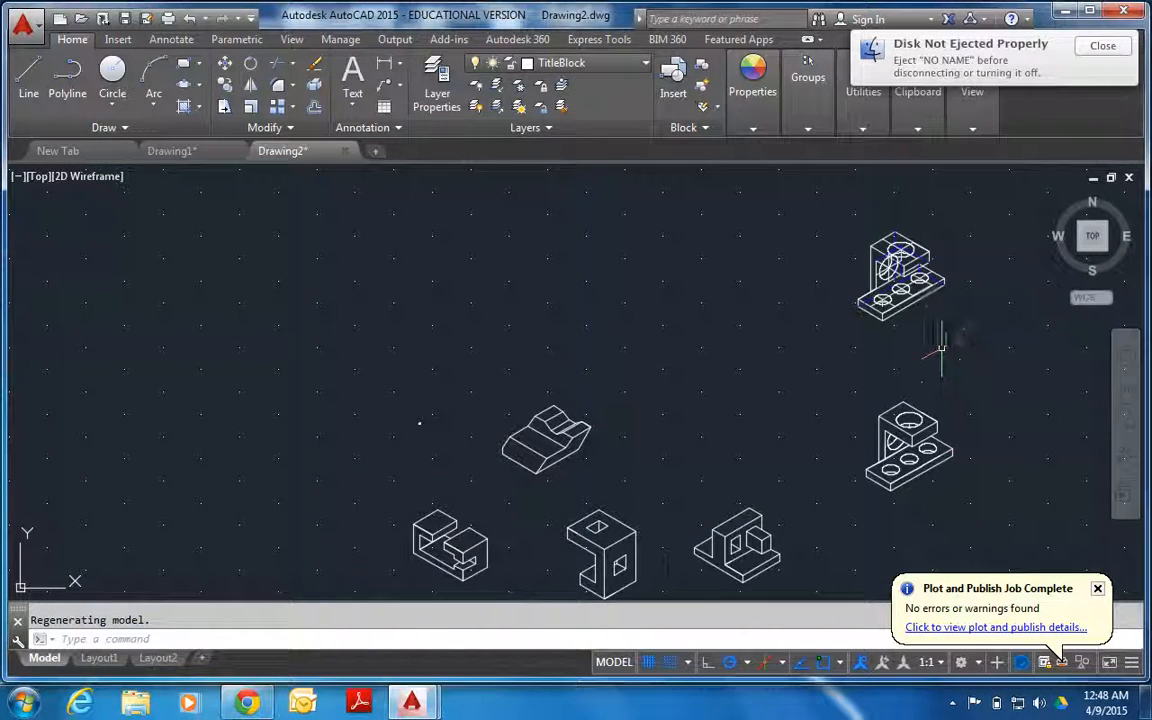
scroll(975, 232, "up", 4)
scroll(655, 545, "up", 2)
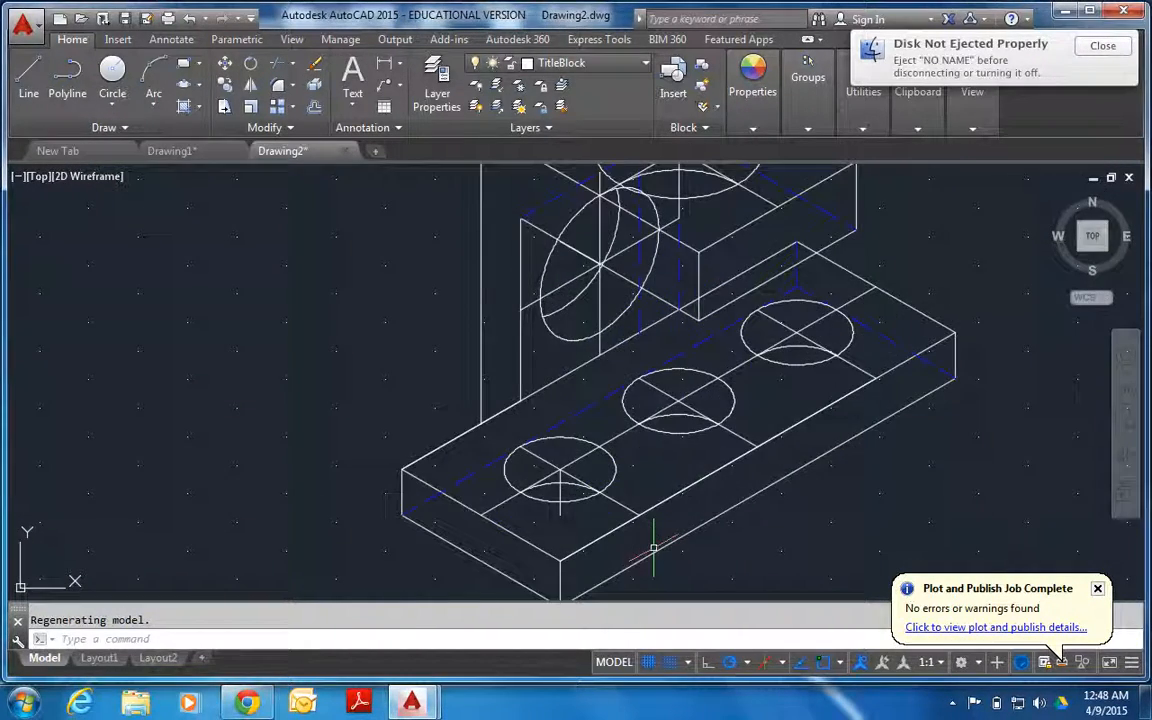